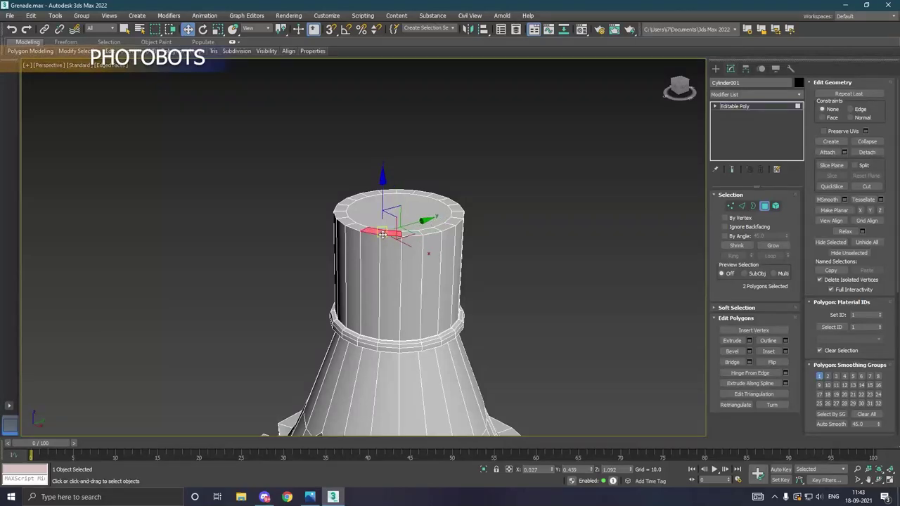
- Extrude the ring of polygons around the cylinder's top rim
{"action": "left_click", "coordinate": [382, 235], "text": "shift"}
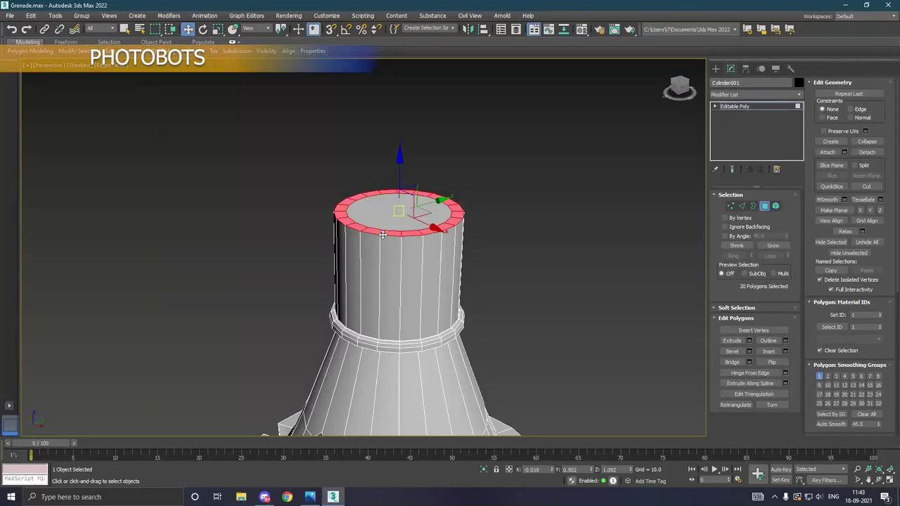
{"action": "left_click", "coordinate": [750, 341]}
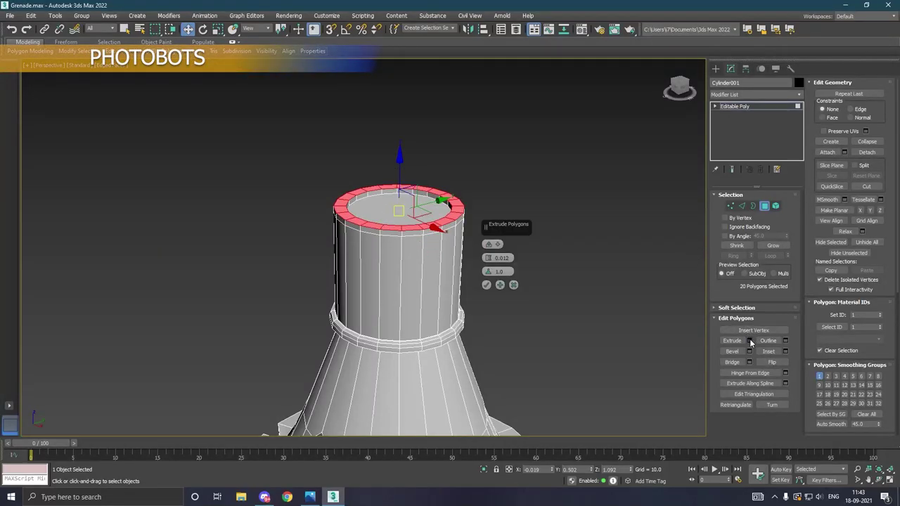
{"action": "left_click", "coordinate": [486, 285]}
- Raise the top rim edge loop slightly and give it a 0.02 chamfer
{"action": "left_click", "coordinate": [742, 205]}
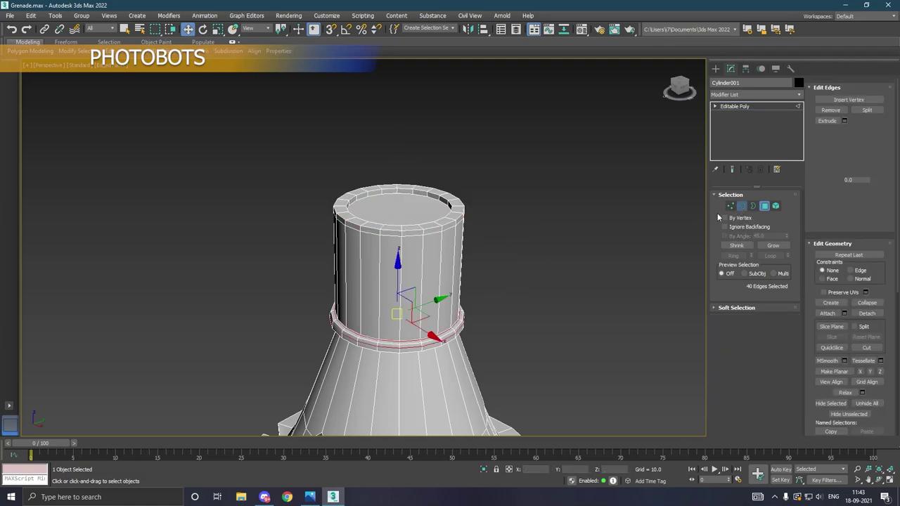
{"action": "double_click", "coordinate": [398, 234]}
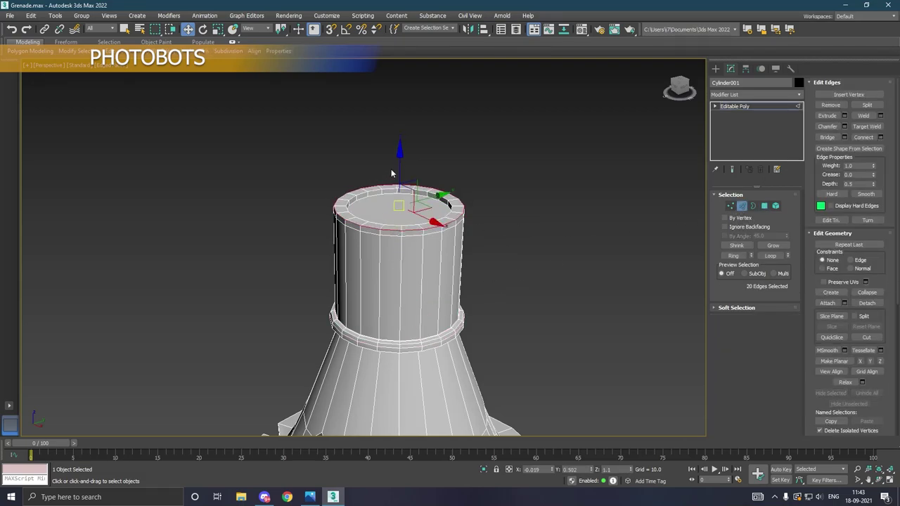
{"action": "left_click_drag", "start_coordinate": [405, 172], "coordinate": [405, 173]}
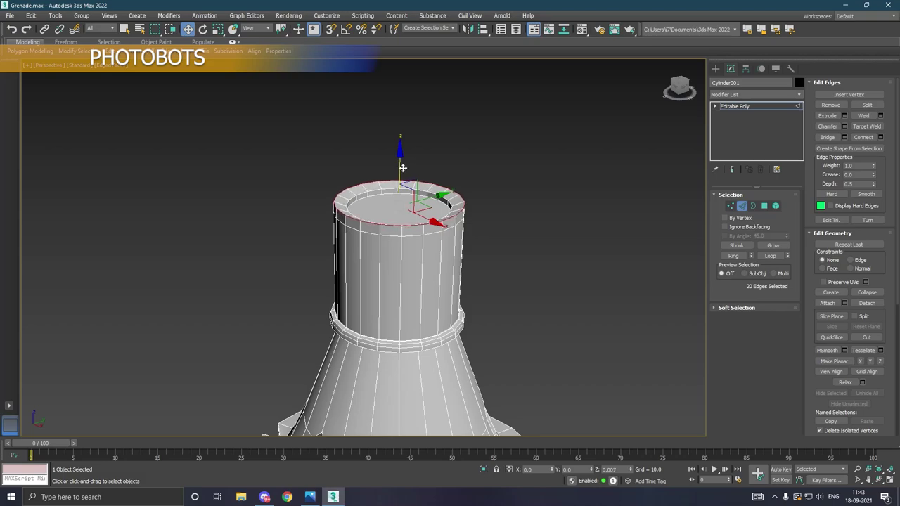
{"action": "left_click", "coordinate": [845, 126]}
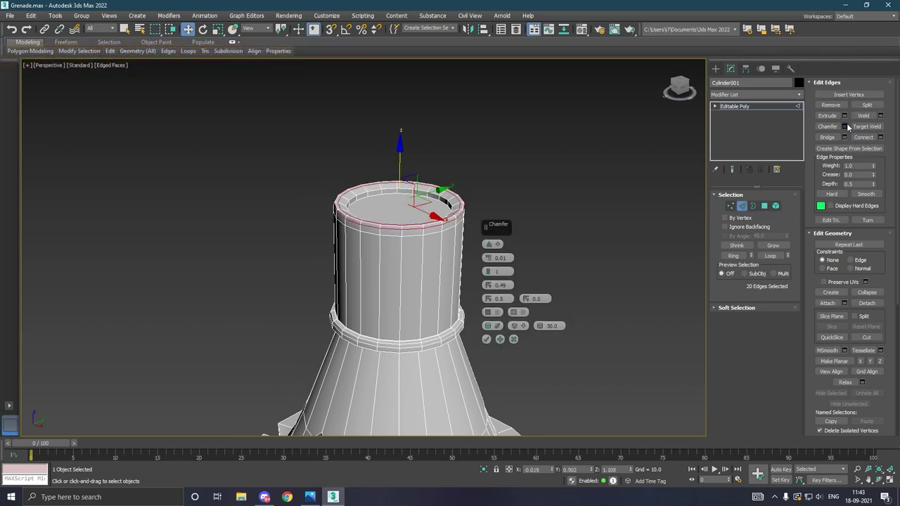
{"action": "left_click", "coordinate": [489, 258]}
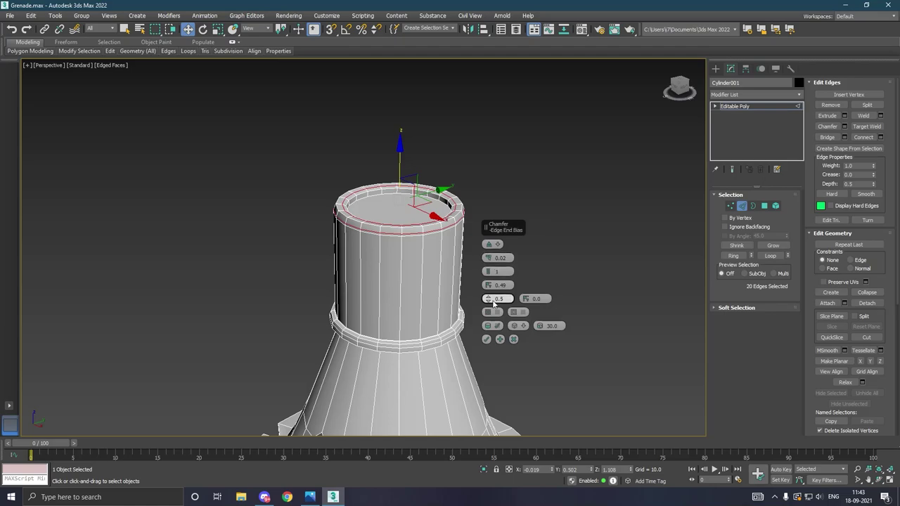
{"action": "left_click", "coordinate": [486, 339]}
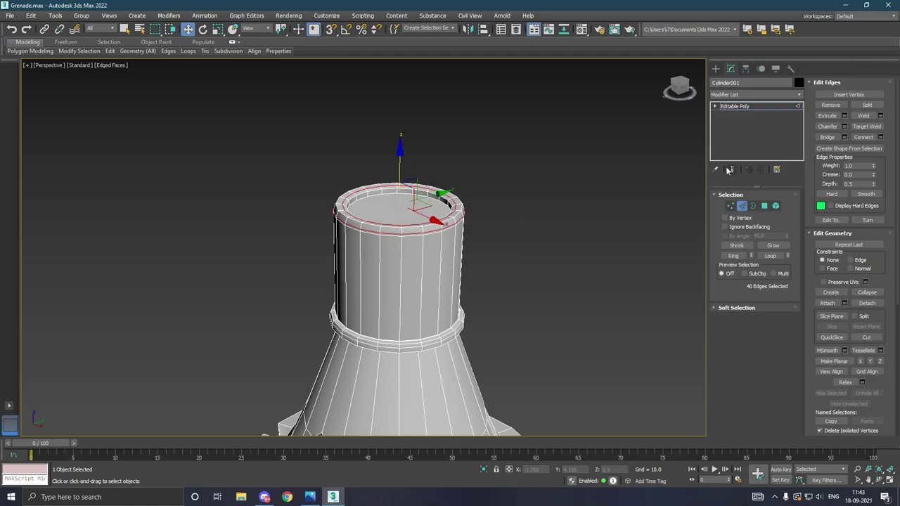
{"action": "left_click", "coordinate": [739, 109]}
{"action": "scroll", "coordinate": [455, 164], "scroll_direction": "down", "scroll_amount": 2}
{"action": "scroll", "coordinate": [429, 169], "scroll_direction": "down", "scroll_amount": 3}
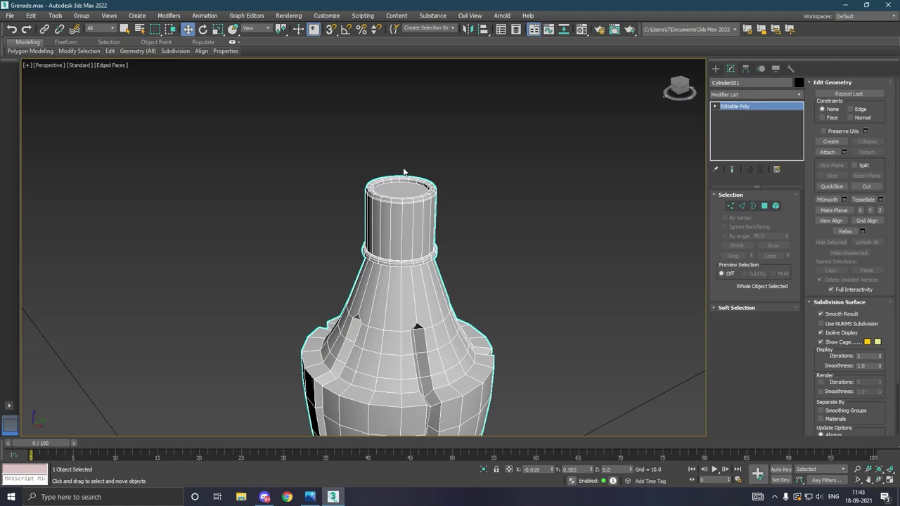
- Save the grenade scene after cancelling a Save Copy As attempt
{"action": "left_click", "coordinate": [9, 15]}
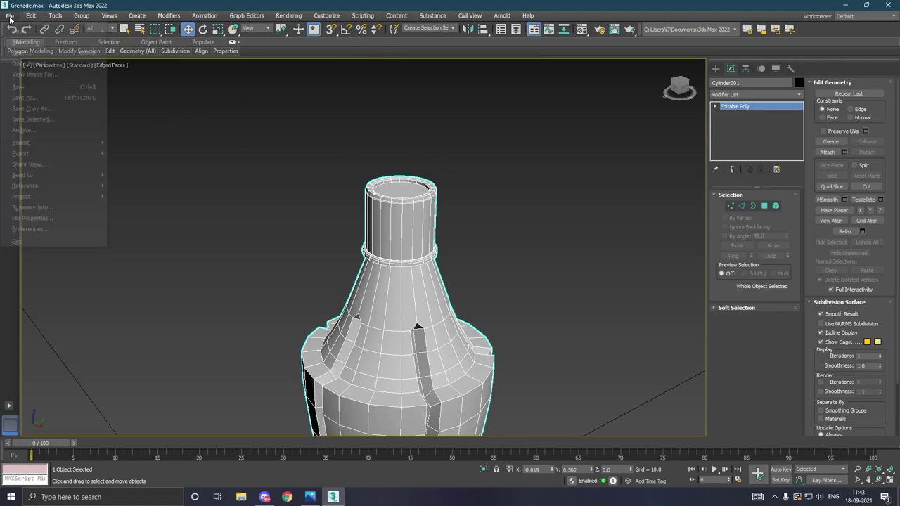
{"action": "left_click", "coordinate": [42, 108]}
{"action": "left_click", "coordinate": [388, 334]}
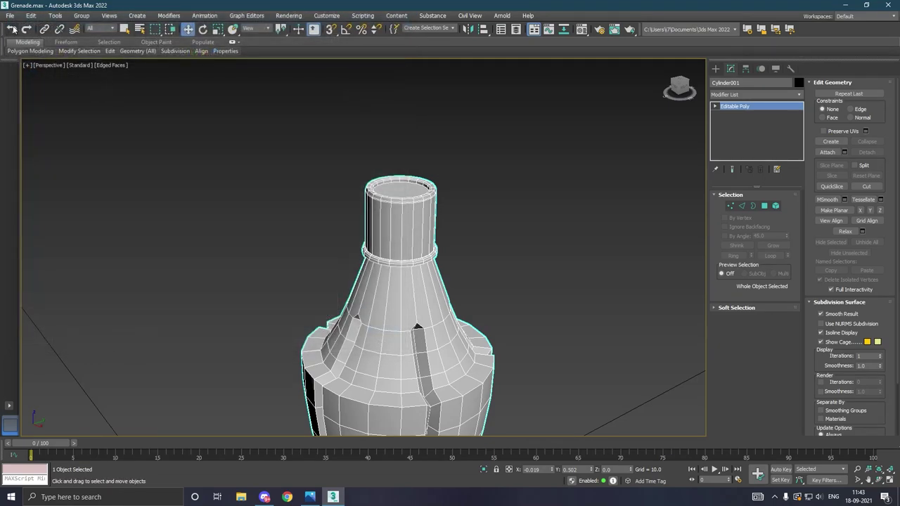
{"action": "left_click", "coordinate": [10, 15]}
{"action": "left_click", "coordinate": [28, 87]}
- Save copies as Grenade09.max and Grenade10.max, then save Grenade.max again
{"action": "left_click", "coordinate": [10, 15]}
{"action": "left_click", "coordinate": [37, 104]}
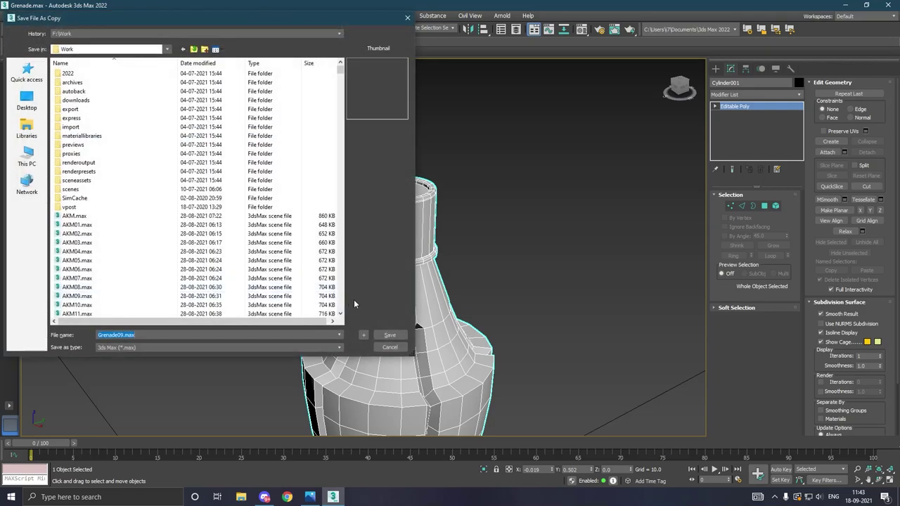
{"action": "left_click", "coordinate": [389, 335]}
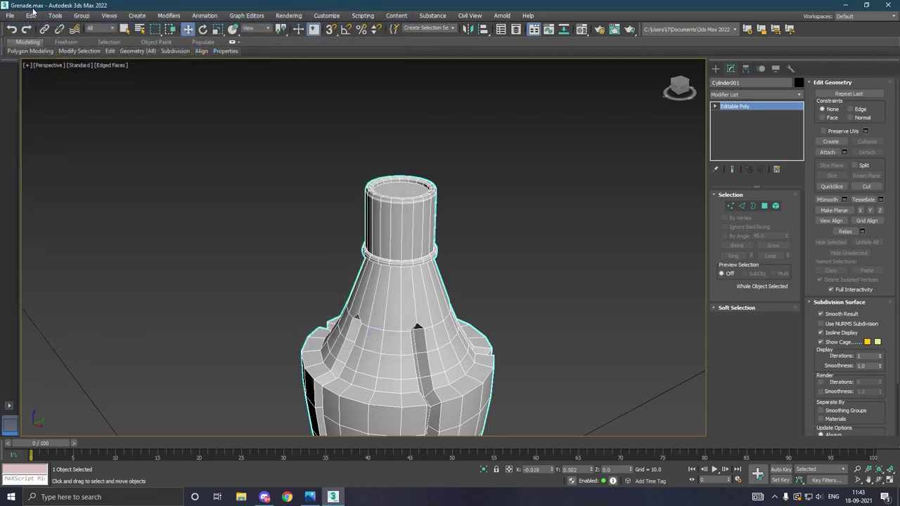
{"action": "left_click", "coordinate": [15, 14]}
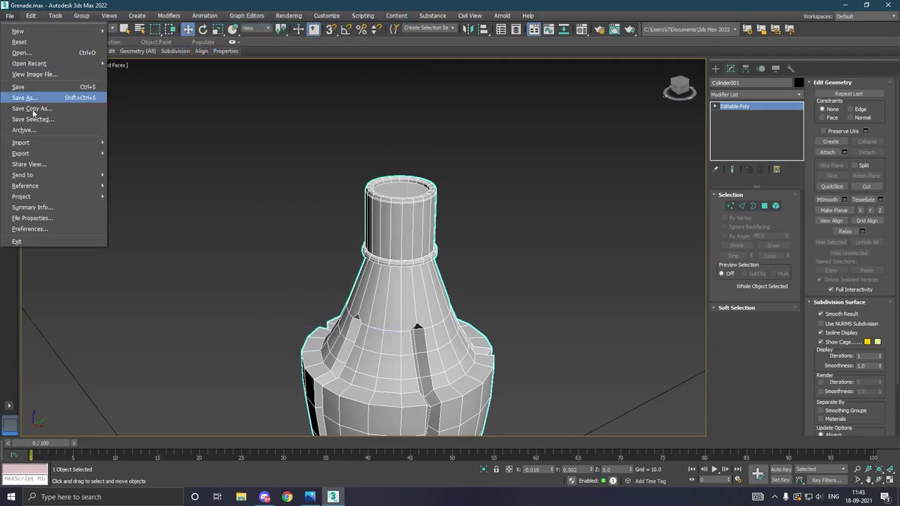
{"action": "left_click", "coordinate": [33, 110]}
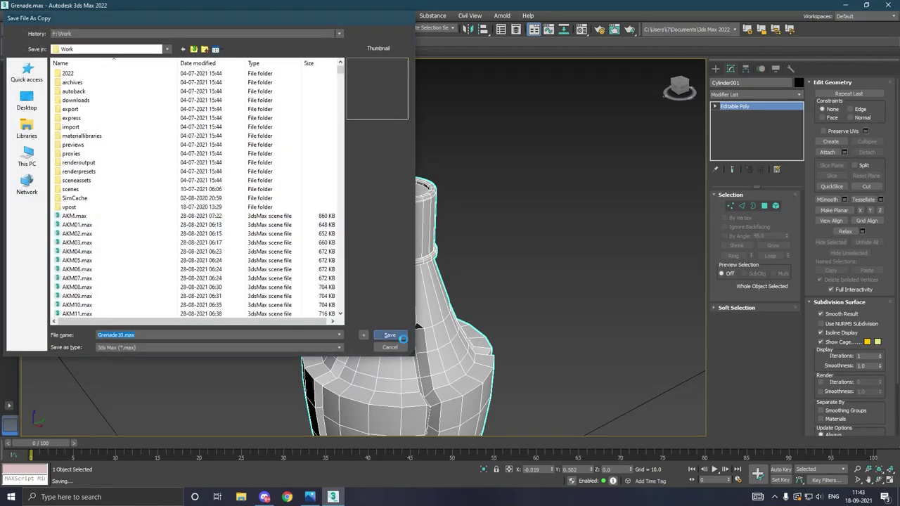
{"action": "left_click", "coordinate": [390, 334]}
{"action": "left_click", "coordinate": [10, 15]}
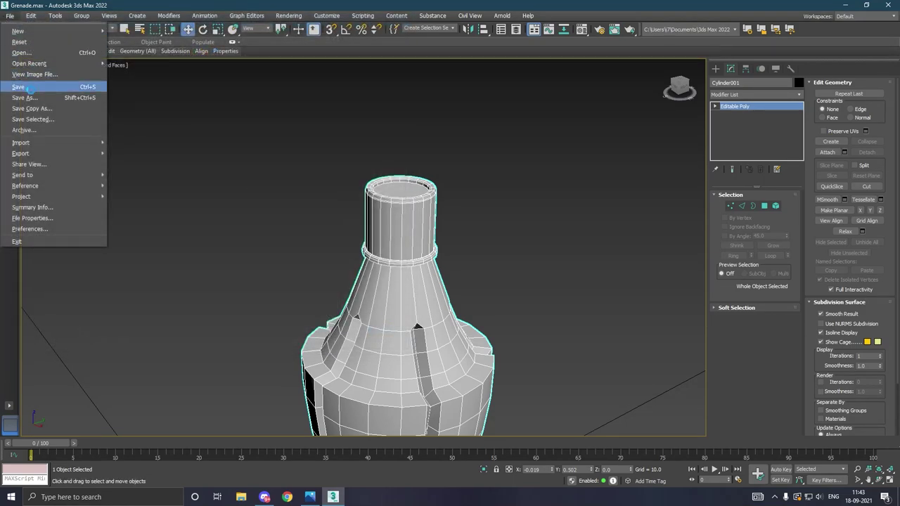
{"action": "left_click", "coordinate": [21, 87]}
- Switch to a wireframe Front view centred on the grenade
{"action": "key", "text": "f"}
{"action": "key", "text": "F3"}
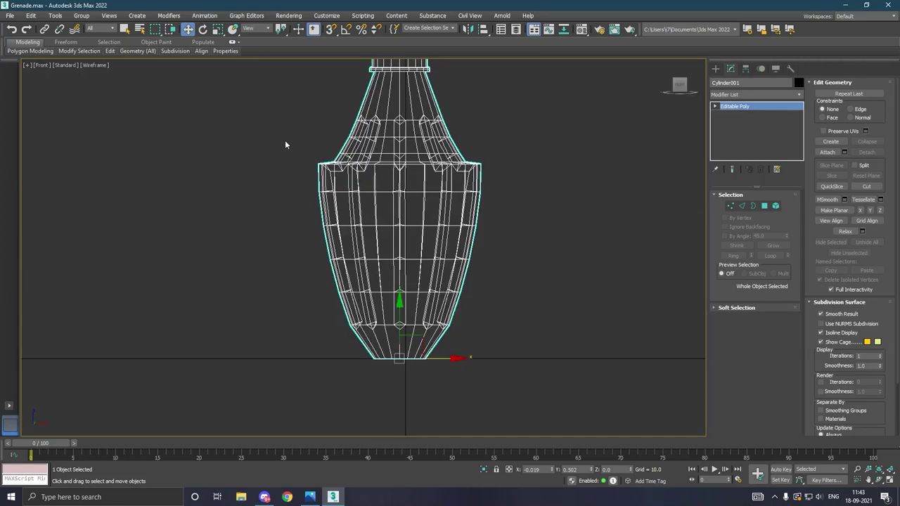
{"action": "scroll", "coordinate": [369, 222], "scroll_direction": "down", "scroll_amount": 2}
{"action": "scroll", "coordinate": [368, 221], "scroll_direction": "down", "scroll_amount": 2}
{"action": "middle_click_drag", "start_coordinate": [378, 184], "coordinate": [364, 223]}
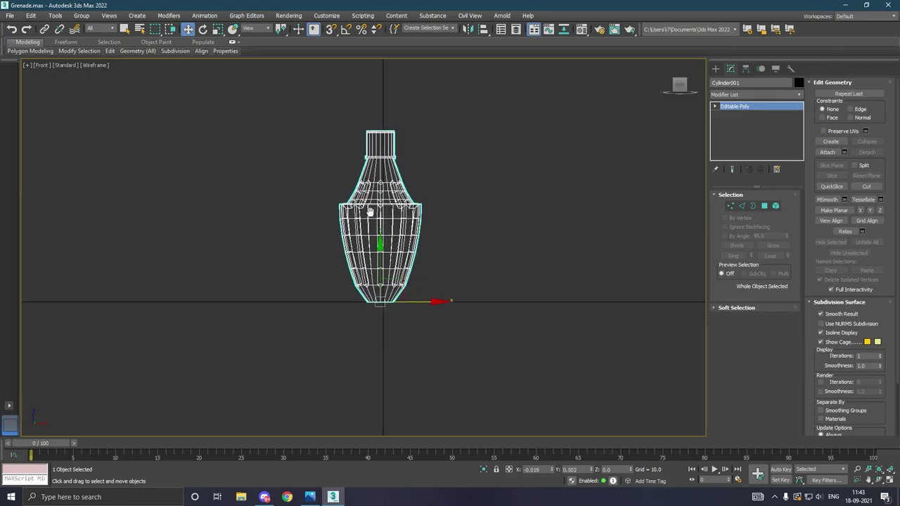
{"action": "scroll", "coordinate": [385, 158], "scroll_direction": "up", "scroll_amount": 2}
{"action": "scroll", "coordinate": [385, 158], "scroll_direction": "up", "scroll_amount": 2}
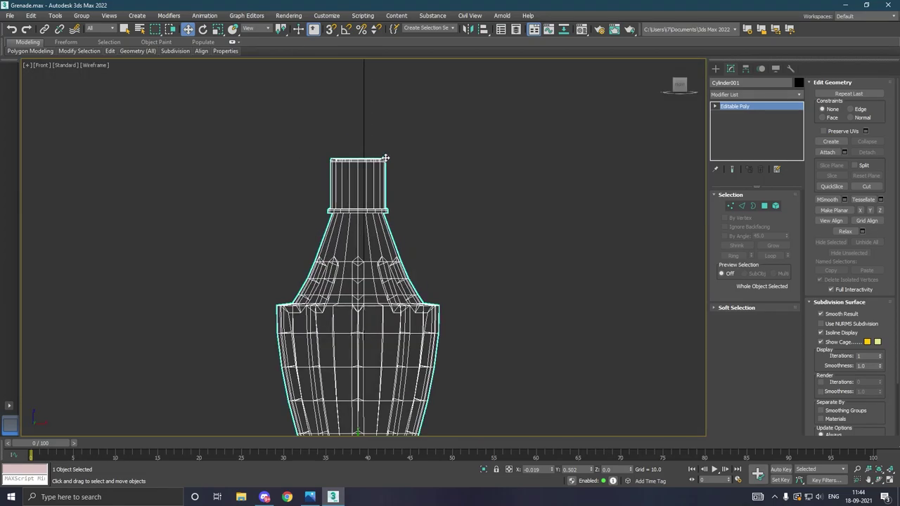
- In Top view, draw a thin box about 0.2 by 0.186 over the grenade's centre
{"action": "left_click", "coordinate": [716, 68]}
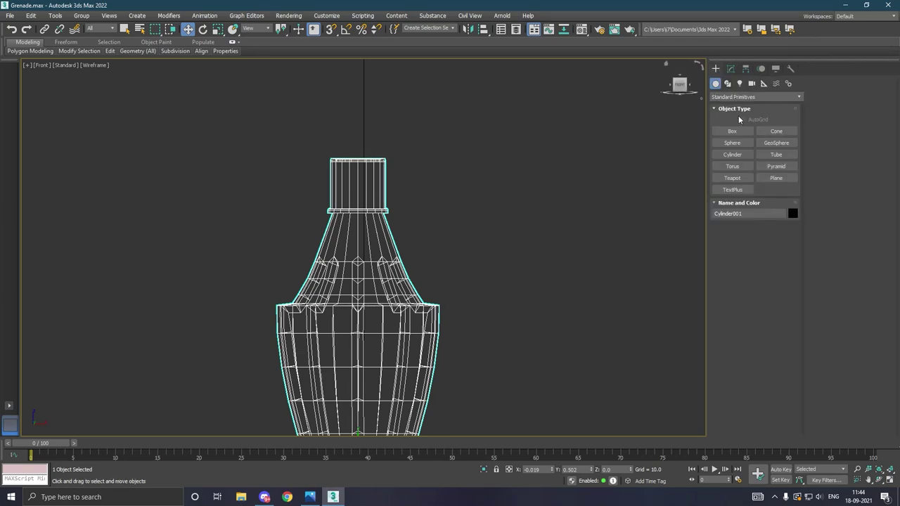
{"action": "left_click", "coordinate": [742, 131]}
{"action": "key", "text": "t"}
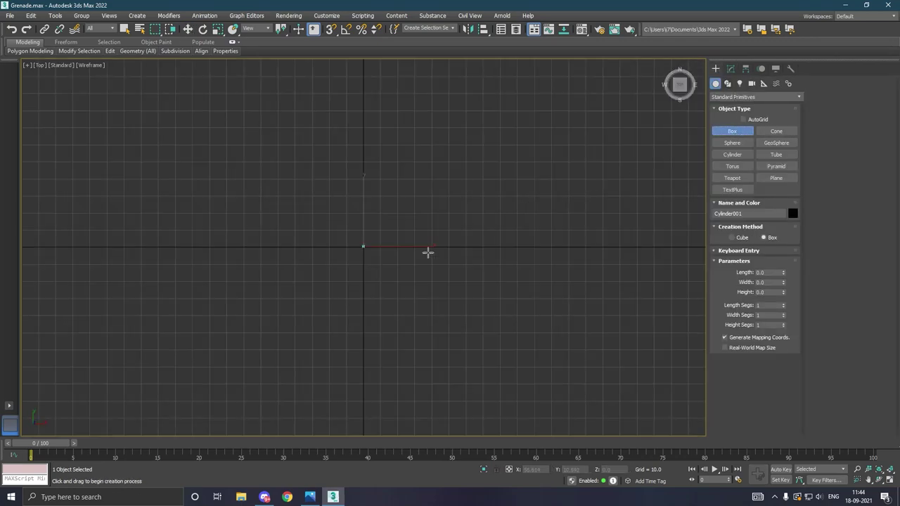
{"action": "scroll", "coordinate": [371, 256], "scroll_direction": "up", "scroll_amount": 3}
{"action": "scroll", "coordinate": [366, 252], "scroll_direction": "down", "scroll_amount": 5}
{"action": "scroll", "coordinate": [337, 225], "scroll_direction": "up", "scroll_amount": 3}
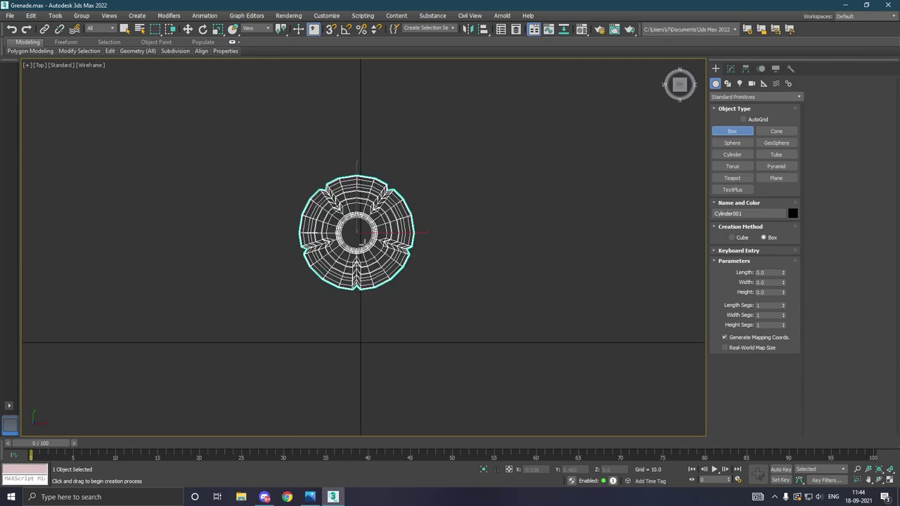
{"action": "scroll", "coordinate": [330, 212], "scroll_direction": "up", "scroll_amount": 2}
{"action": "left_click_drag", "start_coordinate": [317, 187], "coordinate": [406, 283]}
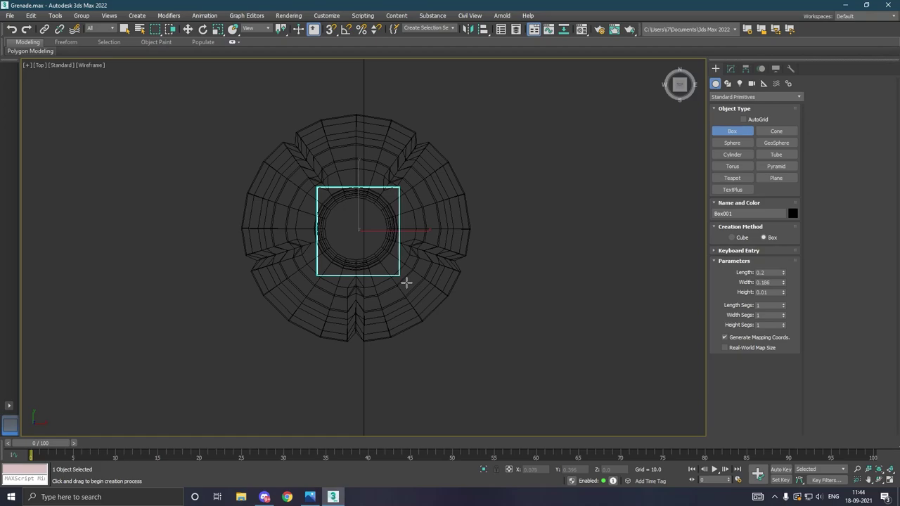
{"action": "right_click", "coordinate": [401, 278]}
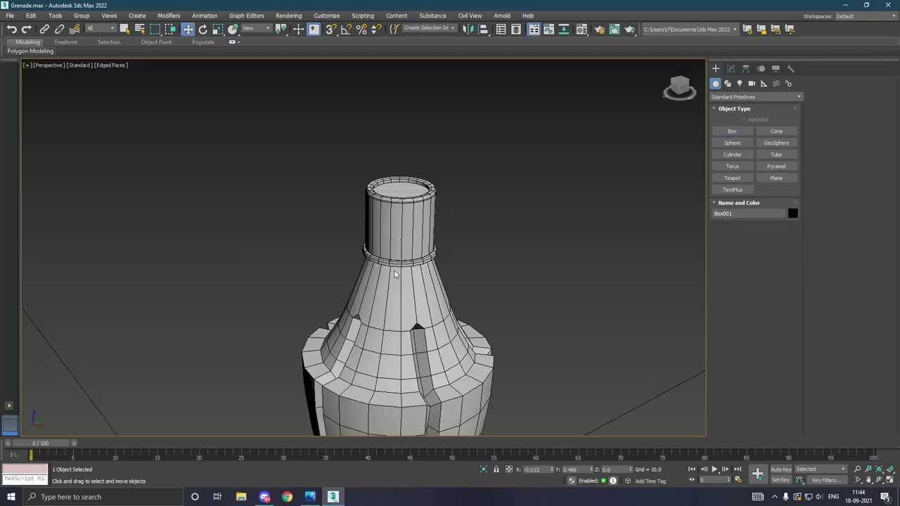
- Lift Box001 along Z so it rests just above the grenade's neck
{"action": "scroll", "coordinate": [393, 229], "scroll_direction": "down", "scroll_amount": 2}
{"action": "scroll", "coordinate": [393, 229], "scroll_direction": "down", "scroll_amount": 3}
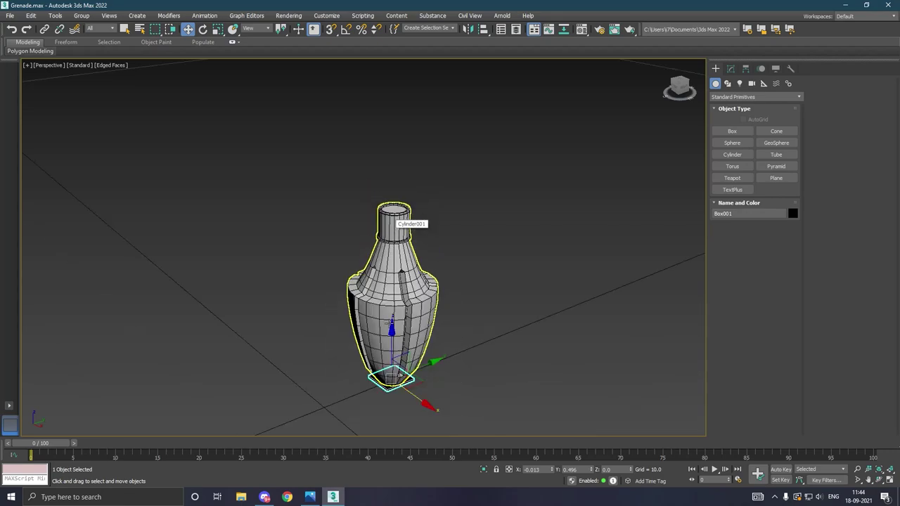
{"action": "left_click_drag", "start_coordinate": [397, 344], "coordinate": [402, 197]}
{"action": "scroll", "coordinate": [397, 206], "scroll_direction": "up", "scroll_amount": 3}
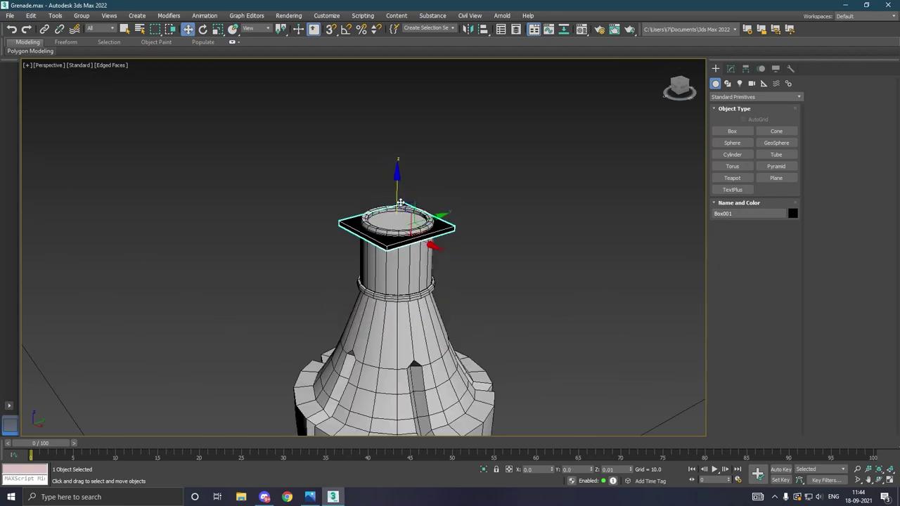
{"action": "scroll", "coordinate": [407, 228], "scroll_direction": "up", "scroll_amount": 2}
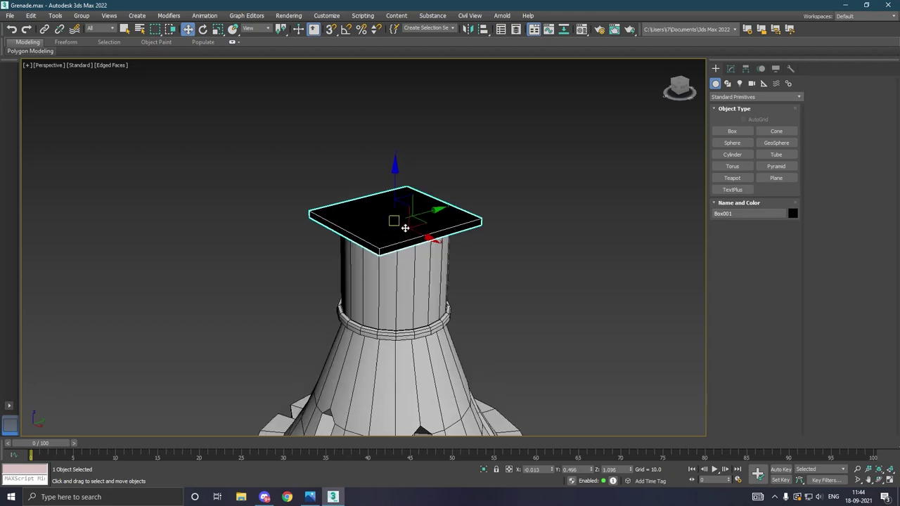
{"action": "middle_click_drag", "start_coordinate": [404, 227], "coordinate": [443, 223], "text": "alt"}
{"action": "left_click_drag", "start_coordinate": [442, 224], "coordinate": [444, 224]}
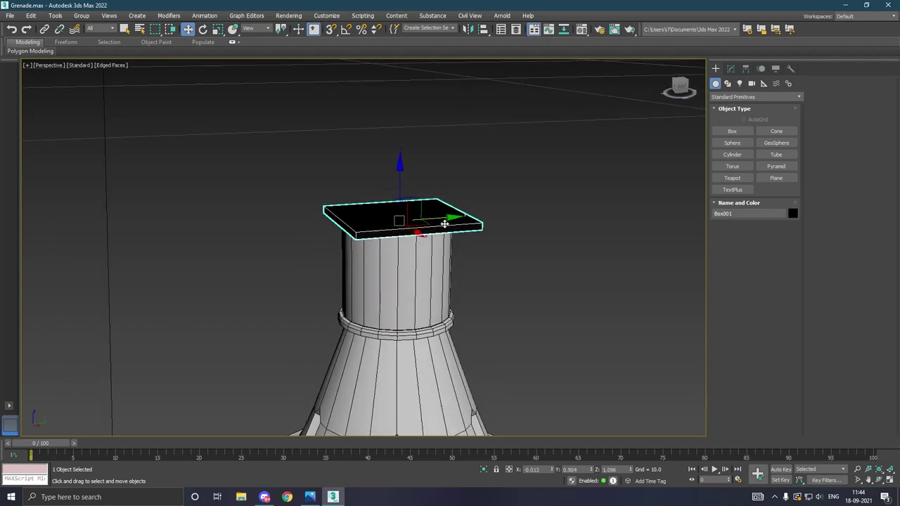
- Assign the 01 - Default material to Box001
{"action": "key", "text": "m"}
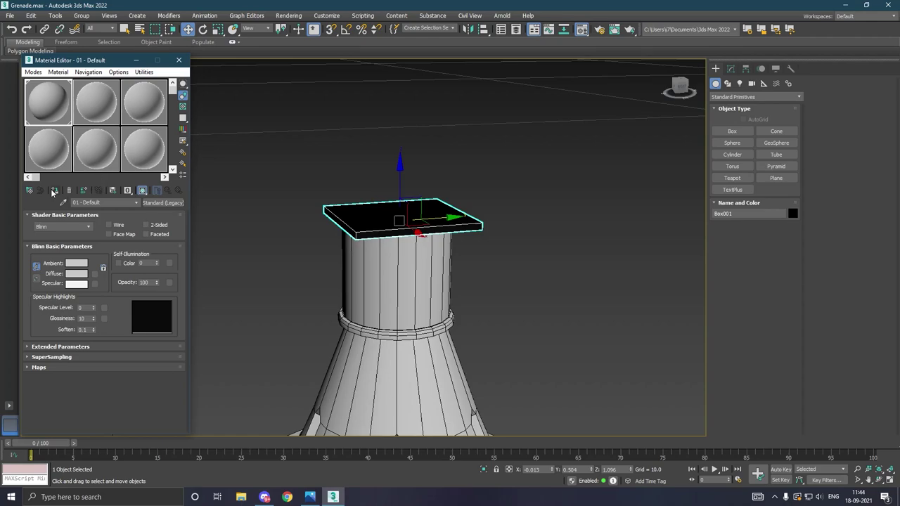
{"action": "left_click", "coordinate": [53, 190]}
{"action": "key", "text": "m"}
{"action": "mouse_move", "coordinate": [370, 239]}
{"action": "middle_mouse_down", "text": "alt"}
{"action": "mouse_move", "coordinate": [371, 218]}
{"action": "mouse_move", "coordinate": [504, 227]}
{"action": "mouse_move", "coordinate": [547, 207]}
{"action": "mouse_move", "coordinate": [499, 195]}
{"action": "middle_mouse_up", "text": "alt"}
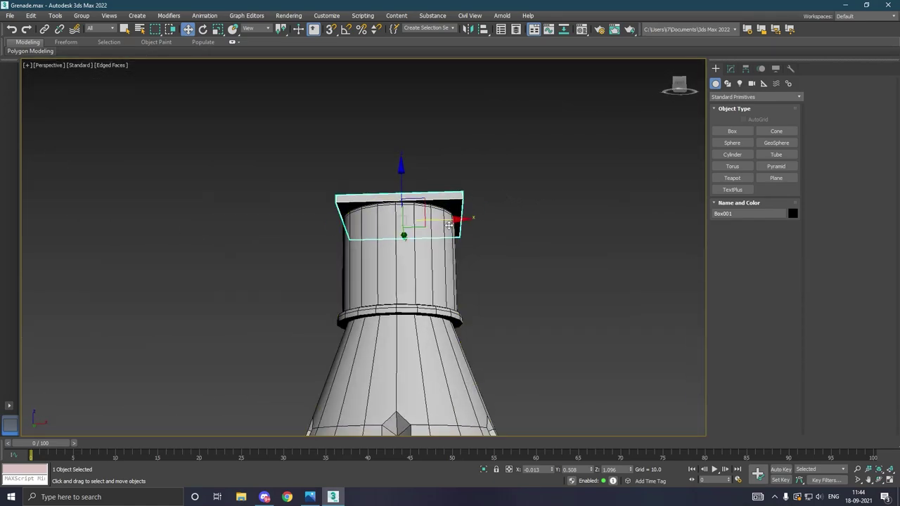
{"action": "mouse_move", "coordinate": [449, 225]}
{"action": "middle_mouse_down", "text": "alt"}
{"action": "mouse_move", "coordinate": [391, 197]}
{"action": "mouse_move", "coordinate": [393, 239]}
{"action": "middle_mouse_up", "text": "alt"}
- Increase Box001's height to 0.021
{"action": "left_click", "coordinate": [730, 69]}
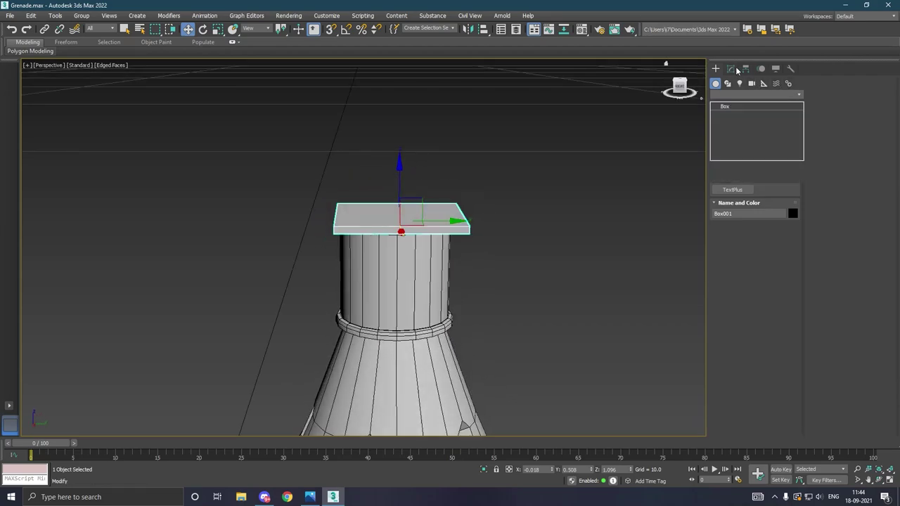
{"action": "left_click_drag", "start_coordinate": [783, 226], "coordinate": [784, 224]}
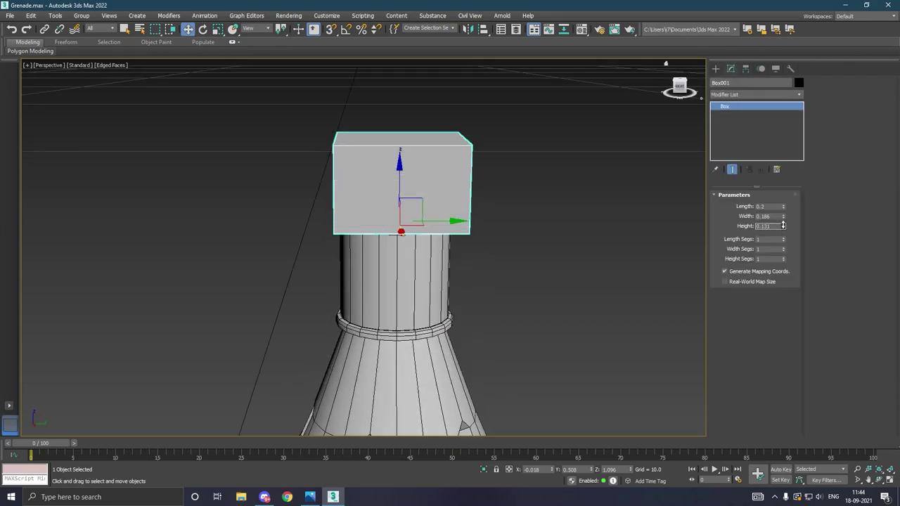
{"action": "middle_click_drag", "start_coordinate": [661, 213], "coordinate": [563, 208], "text": "alt"}
- Convert Box001 to an Editable Poly
{"action": "right_click", "coordinate": [750, 132]}
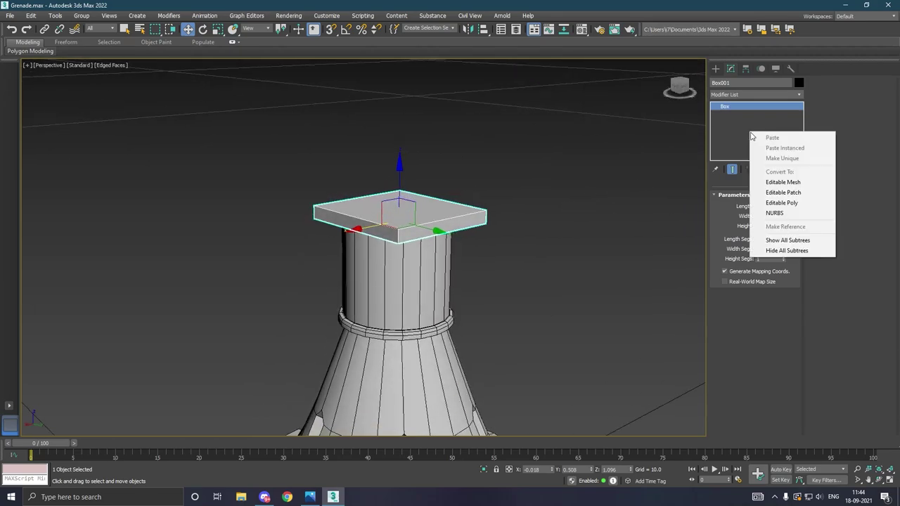
{"action": "left_click", "coordinate": [774, 194]}
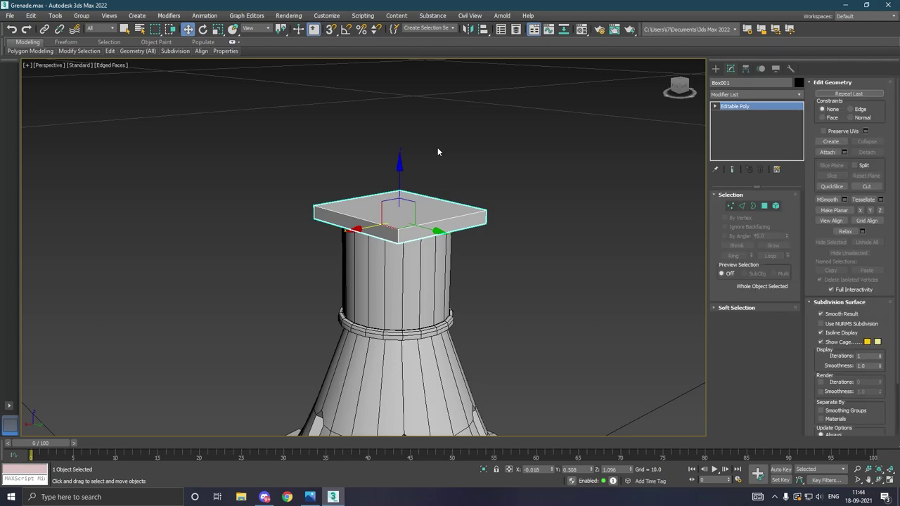
{"action": "left_click", "coordinate": [421, 274]}
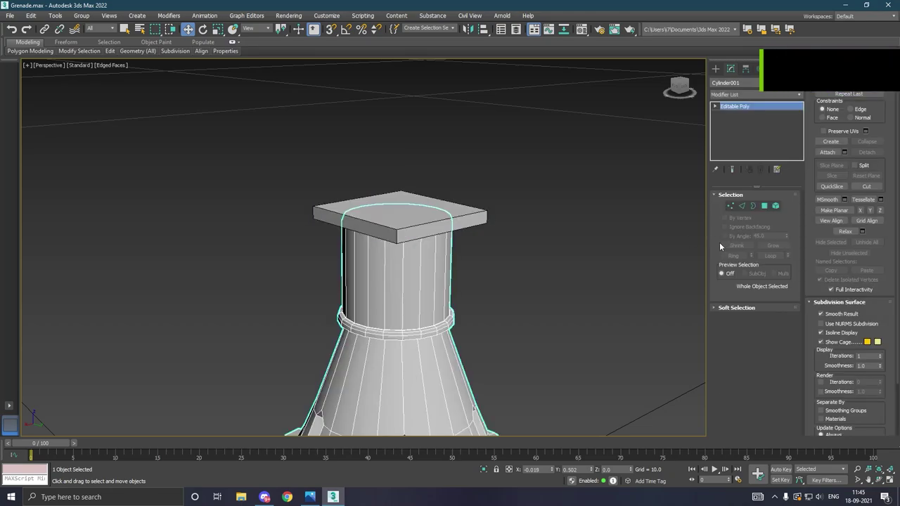
- Select six side polygons on the cylinder's neck
{"action": "left_click", "coordinate": [765, 206]}
{"action": "left_click", "coordinate": [421, 284]}
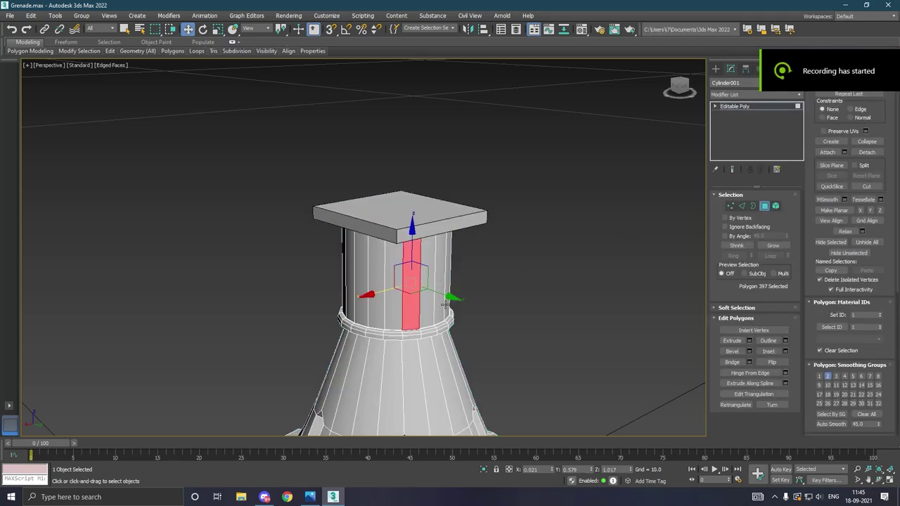
{"action": "mouse_move", "coordinate": [446, 304]}
{"action": "middle_mouse_down", "text": "alt"}
{"action": "mouse_move", "coordinate": [436, 312]}
{"action": "mouse_move", "coordinate": [474, 314]}
{"action": "middle_mouse_up", "text": "alt"}
{"action": "left_click", "coordinate": [432, 312], "text": "ctrl"}
{"action": "left_click", "coordinate": [445, 314], "text": "ctrl"}
{"action": "left_click", "coordinate": [460, 310], "text": "ctrl"}
{"action": "left_click", "coordinate": [478, 312], "text": "ctrl"}
{"action": "left_click", "coordinate": [440, 309], "text": "ctrl"}
- Extrude the six polygons By Polygon with a height of 0.24
{"action": "left_click", "coordinate": [749, 340]}
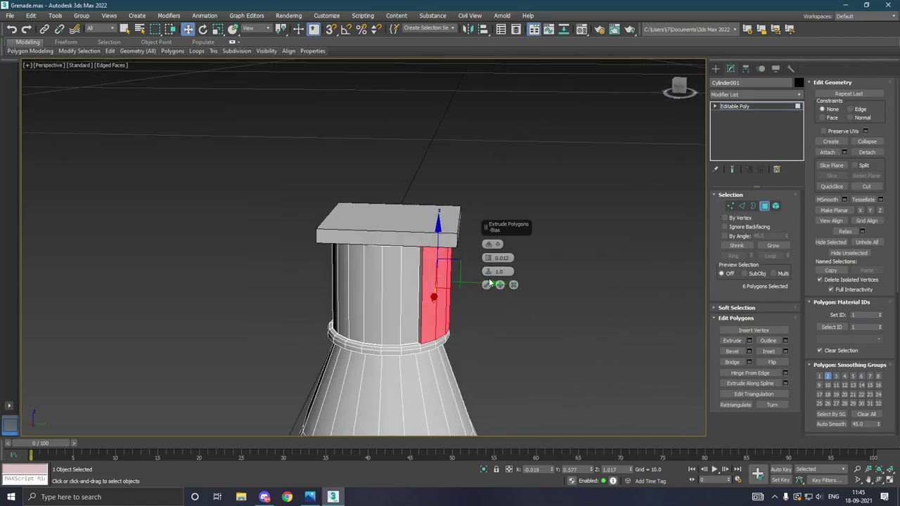
{"action": "left_click", "coordinate": [489, 245]}
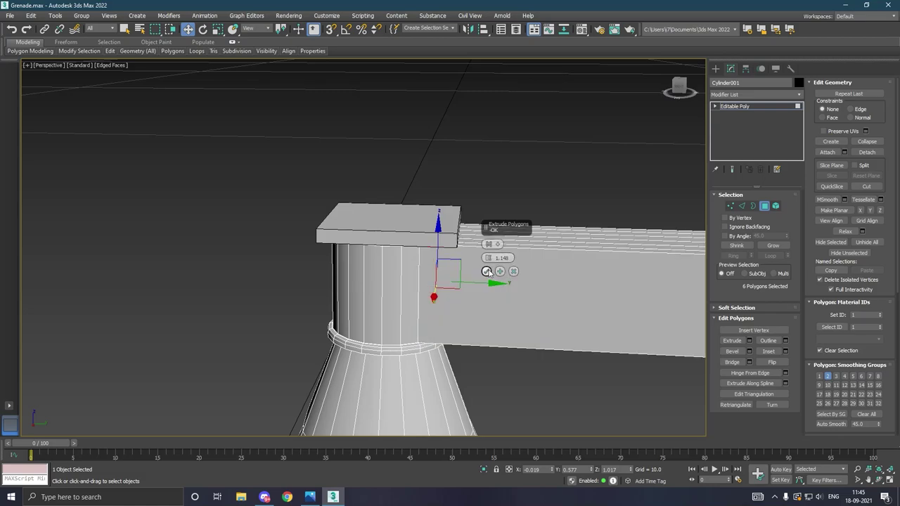
{"action": "mouse_move", "coordinate": [490, 259]}
{"action": "left_mouse_down"}
{"action": "mouse_move", "coordinate": [494, 268]}
{"action": "mouse_move", "coordinate": [494, 259]}
{"action": "left_mouse_up"}
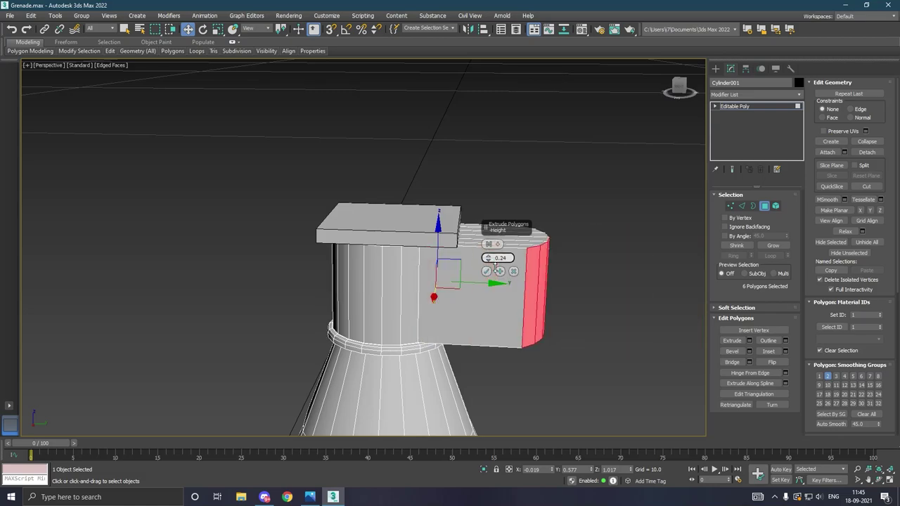
{"action": "mouse_move", "coordinate": [492, 274]}
{"action": "middle_mouse_down", "text": "alt"}
{"action": "mouse_move", "coordinate": [562, 284]}
{"action": "mouse_move", "coordinate": [488, 274]}
{"action": "mouse_move", "coordinate": [531, 281]}
{"action": "middle_mouse_up", "text": "alt"}
{"action": "left_click", "coordinate": [486, 272]}
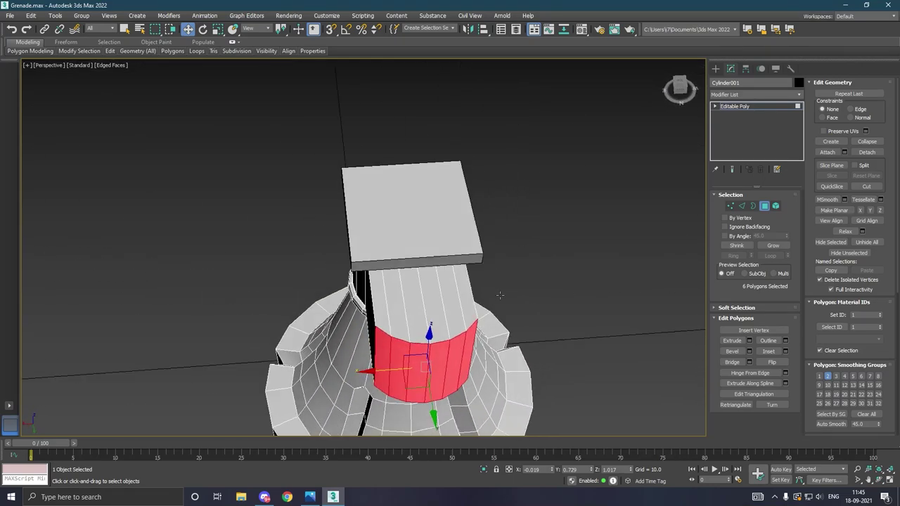
- Push the extruded faces further out along Y and make the arm's end planar
{"action": "scroll", "coordinate": [429, 296], "scroll_direction": "down", "scroll_amount": 5}
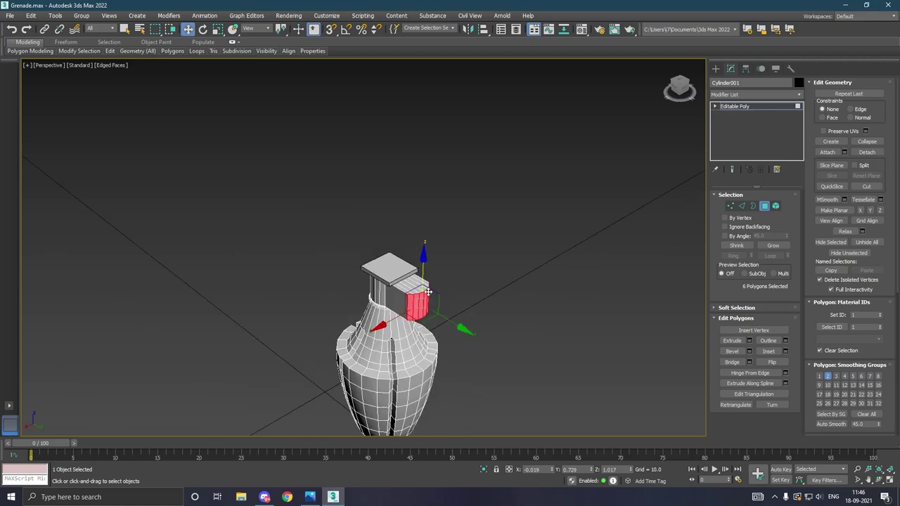
{"action": "scroll", "coordinate": [424, 317], "scroll_direction": "up", "scroll_amount": 3}
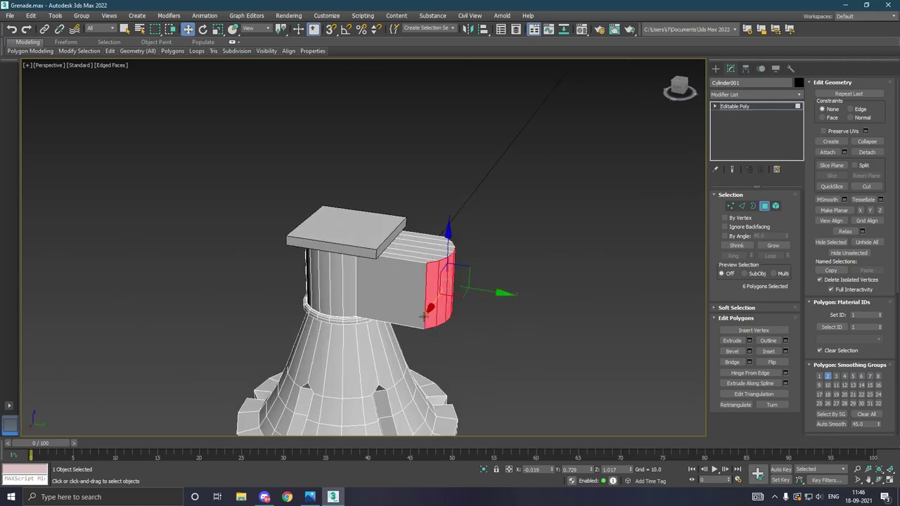
{"action": "left_click_drag", "start_coordinate": [492, 297], "coordinate": [502, 297]}
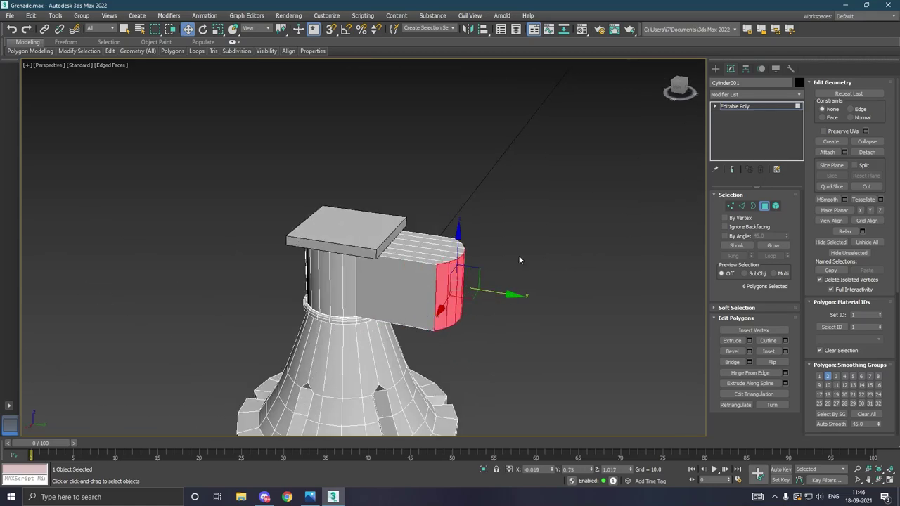
{"action": "scroll", "coordinate": [850, 383], "scroll_direction": "down", "scroll_amount": 1}
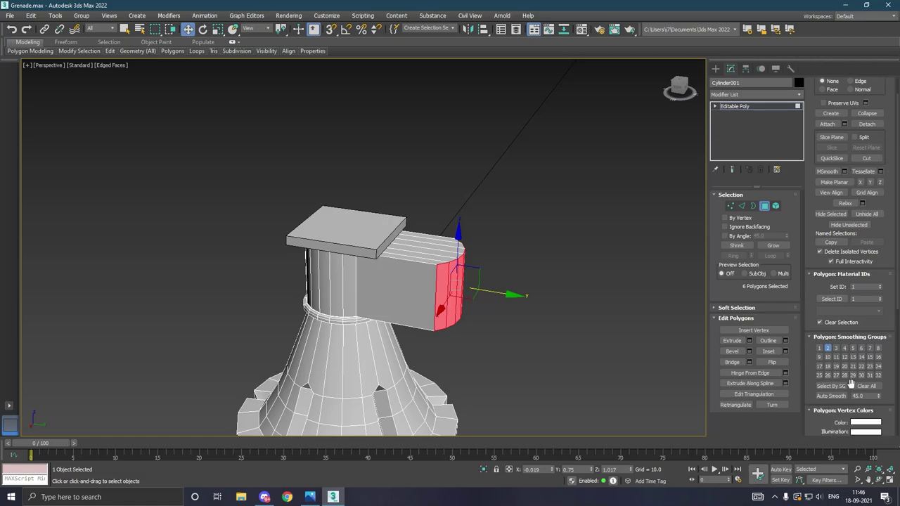
{"action": "scroll", "coordinate": [832, 377], "scroll_direction": "down", "scroll_amount": 1}
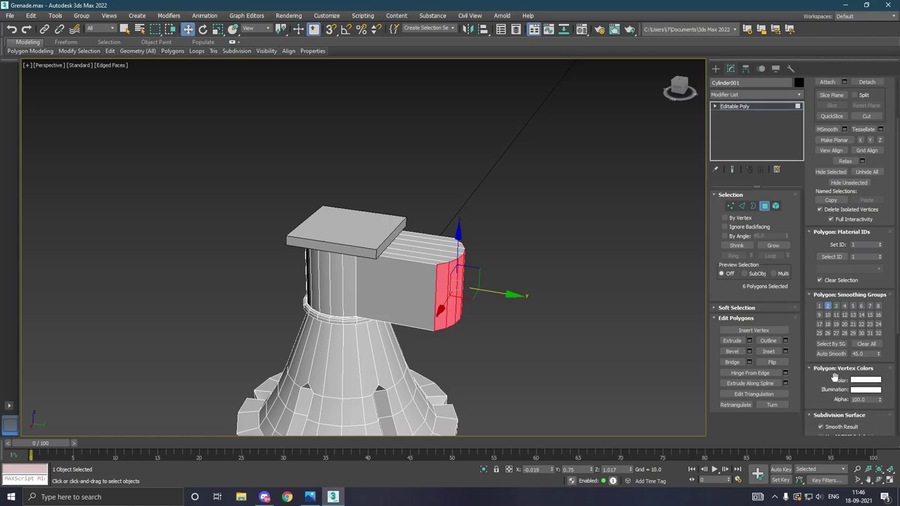
{"action": "scroll", "coordinate": [833, 376], "scroll_direction": "down", "scroll_amount": 1}
{"action": "left_click", "coordinate": [832, 373]}
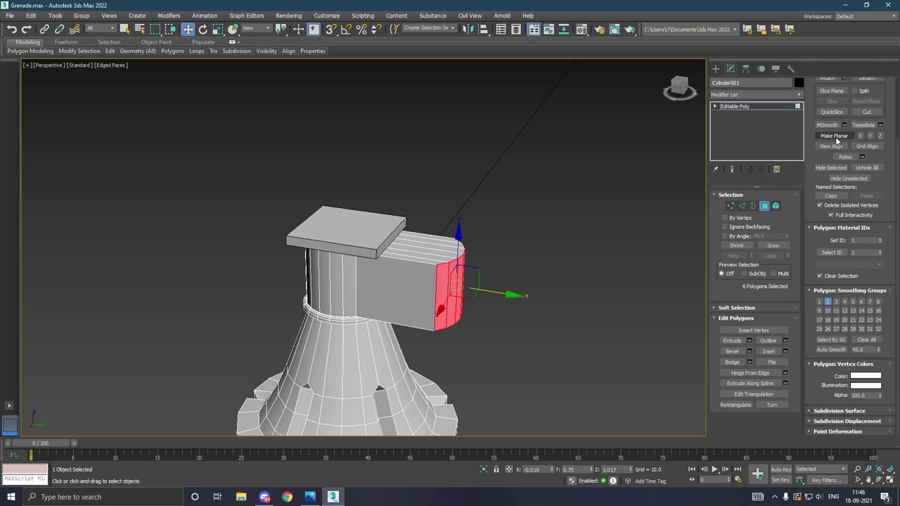
{"action": "left_click", "coordinate": [870, 136]}
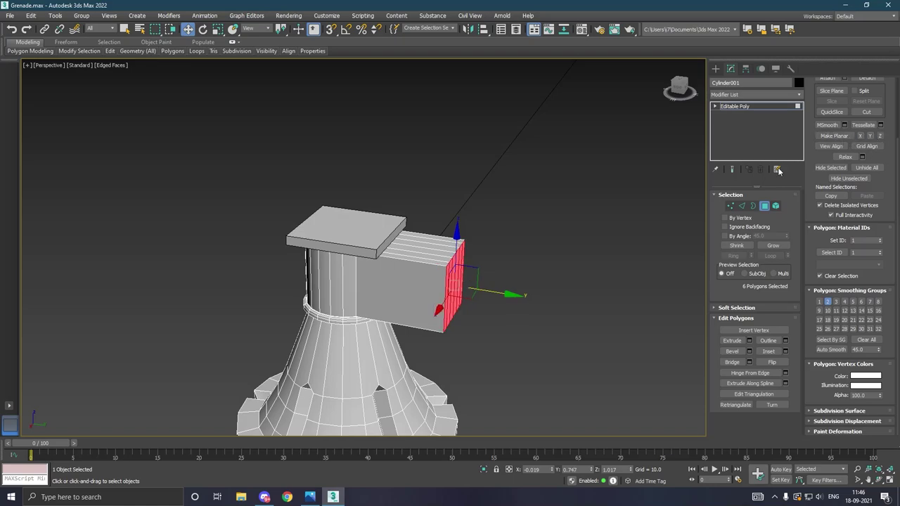
{"action": "middle_click_drag", "start_coordinate": [603, 225], "coordinate": [451, 276], "text": "alt"}
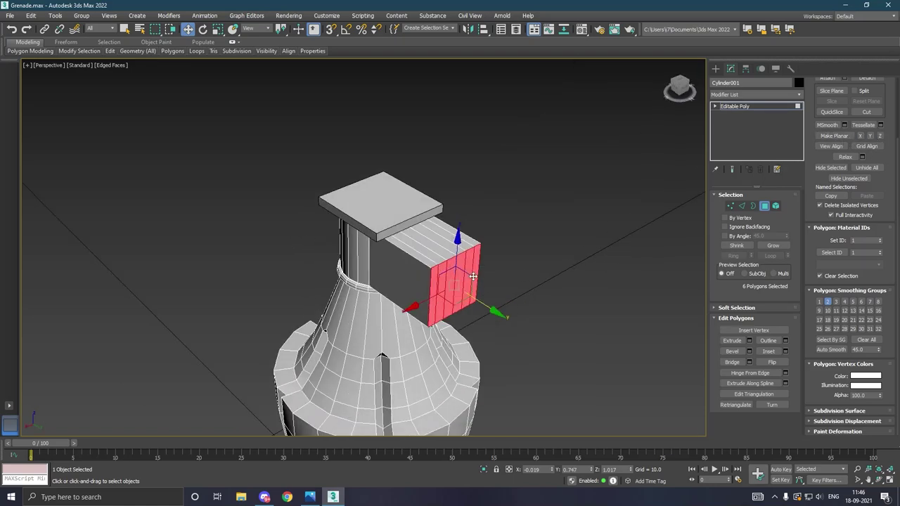
{"action": "scroll", "coordinate": [451, 276], "scroll_direction": "up", "scroll_amount": 2}
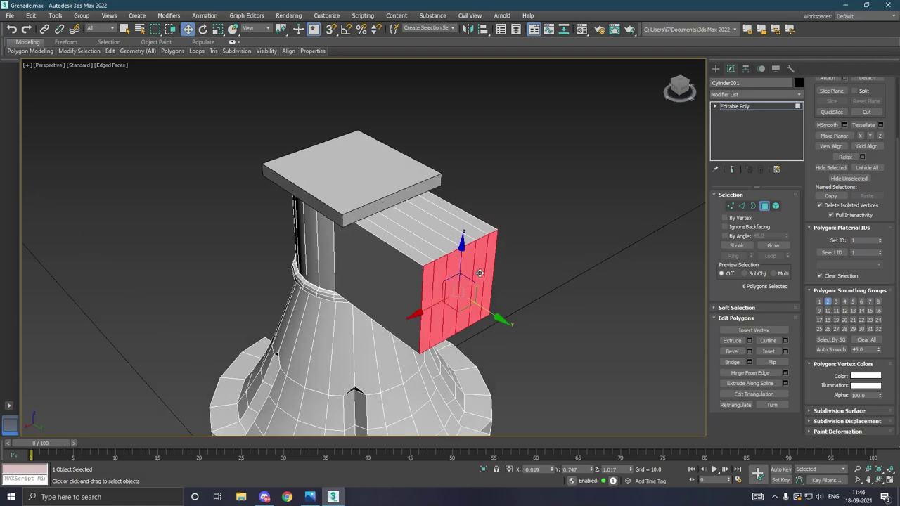
- Lower the arm's end edge loop so the arm slants downward like a lever
{"action": "left_click", "coordinate": [741, 206]}
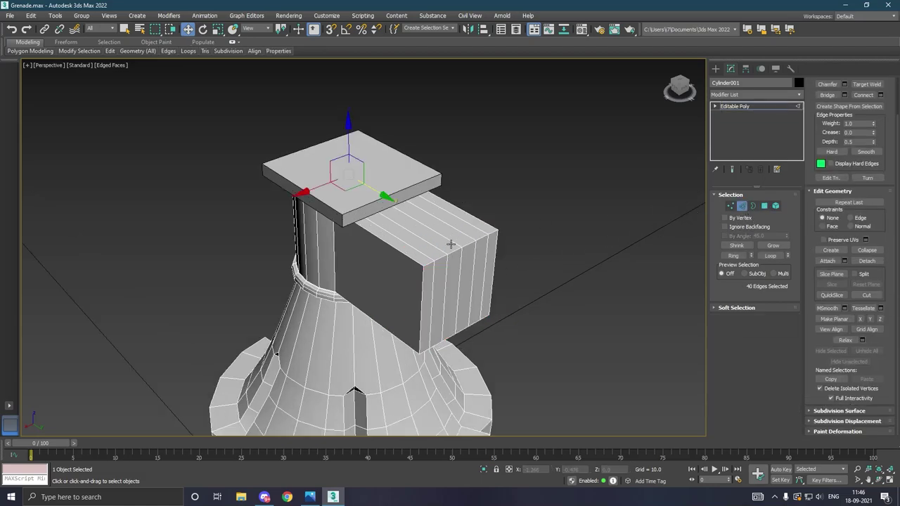
{"action": "double_click", "coordinate": [444, 261]}
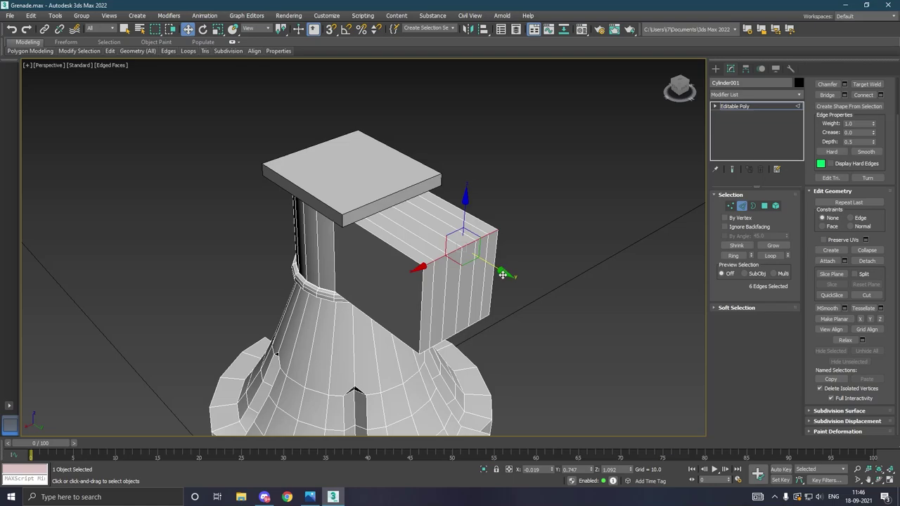
{"action": "left_click_drag", "start_coordinate": [499, 274], "coordinate": [446, 250]}
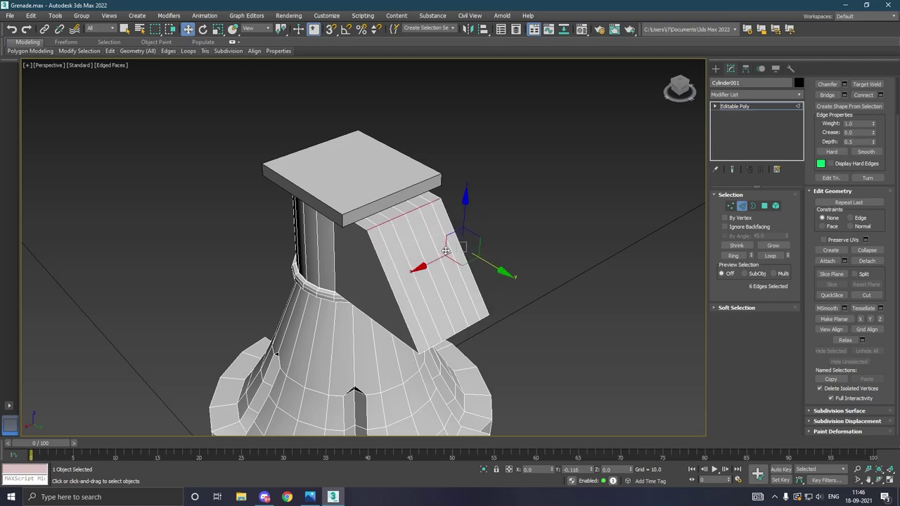
{"action": "middle_click_drag", "start_coordinate": [445, 250], "coordinate": [438, 228], "text": "alt"}
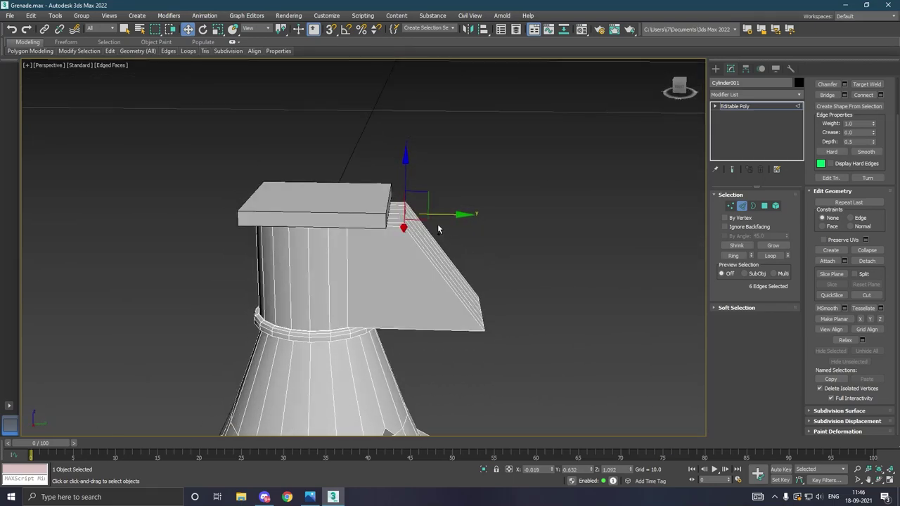
{"action": "left_click_drag", "start_coordinate": [448, 220], "coordinate": [461, 215]}
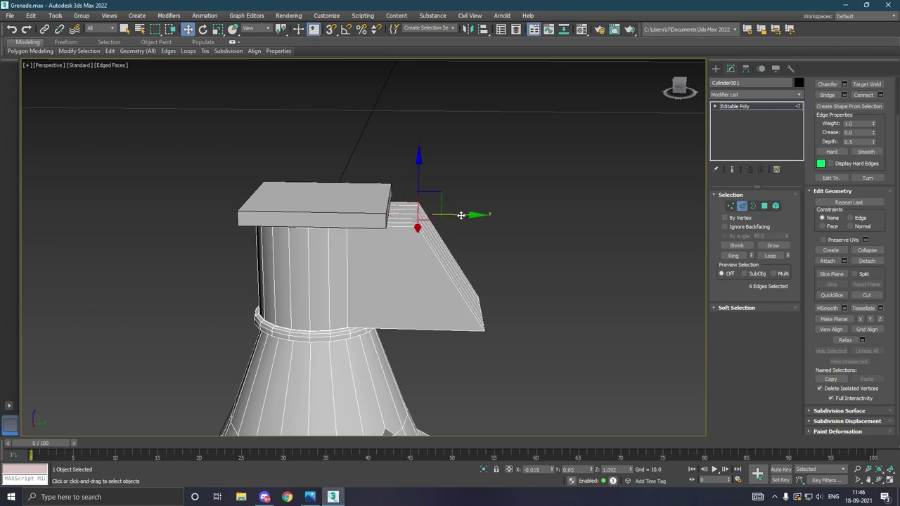
- Check the slanted lever arm in the Front and Left views
{"action": "key", "text": "f"}
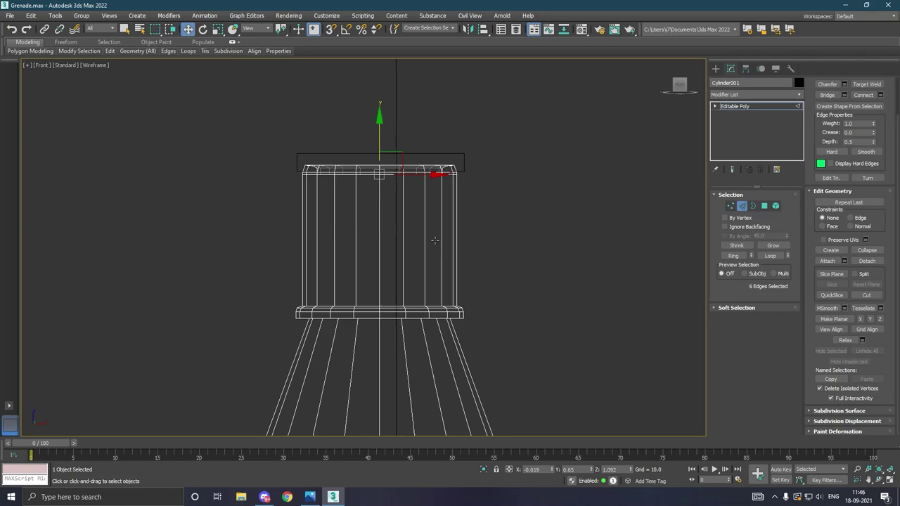
{"action": "key", "text": "l"}
{"action": "scroll", "coordinate": [367, 254], "scroll_direction": "up", "scroll_amount": 2}
{"action": "scroll", "coordinate": [359, 239], "scroll_direction": "up", "scroll_amount": 2}
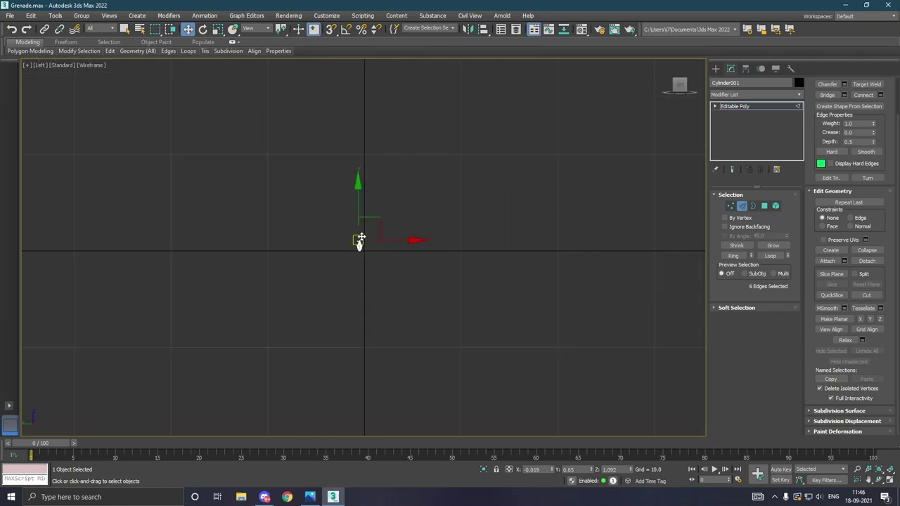
{"action": "scroll", "coordinate": [360, 239], "scroll_direction": "up", "scroll_amount": 2}
{"action": "scroll", "coordinate": [359, 239], "scroll_direction": "up", "scroll_amount": 2}
{"action": "scroll", "coordinate": [361, 231], "scroll_direction": "up", "scroll_amount": 2}
{"action": "scroll", "coordinate": [366, 224], "scroll_direction": "up", "scroll_amount": 2}
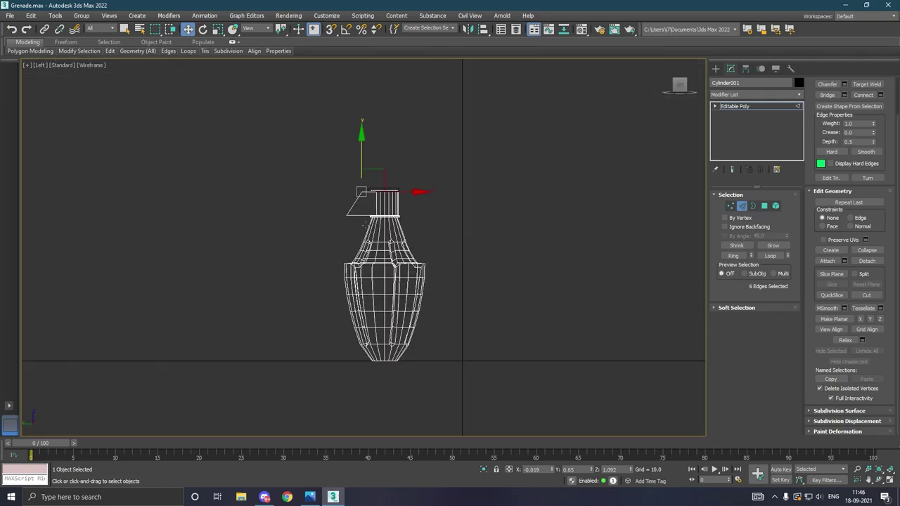
{"action": "scroll", "coordinate": [364, 224], "scroll_direction": "up", "scroll_amount": 3}
- Drag Box001's end vertices outward in Left view so the slab covers the lever arm
{"action": "left_click", "coordinate": [733, 109]}
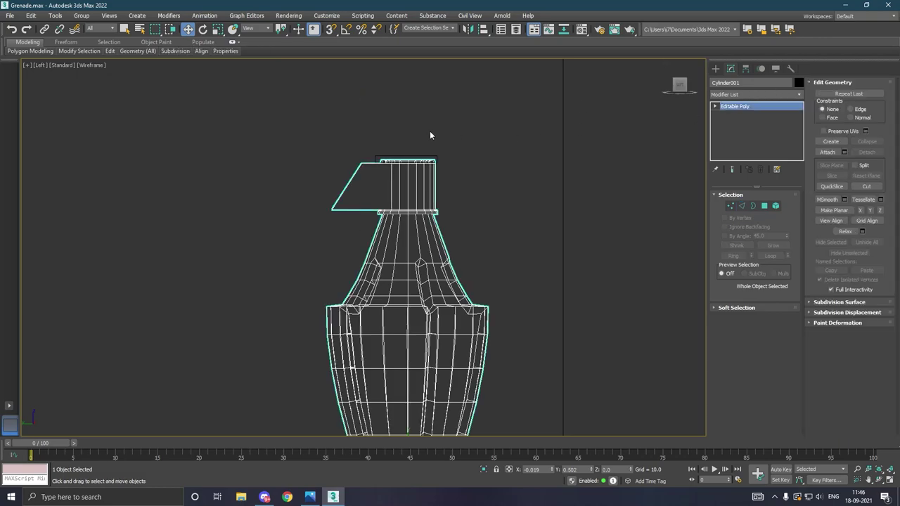
{"action": "scroll", "coordinate": [380, 160], "scroll_direction": "up", "scroll_amount": 2}
{"action": "left_click", "coordinate": [378, 161]}
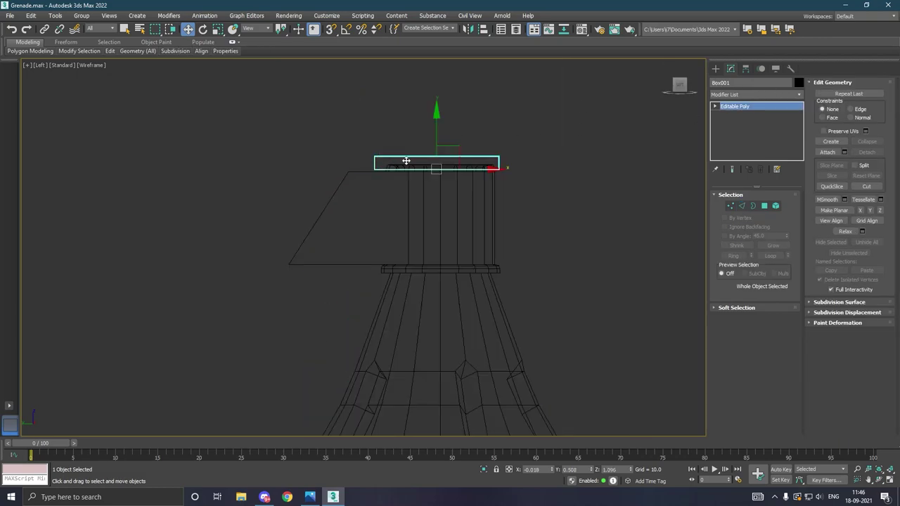
{"action": "left_click", "coordinate": [730, 206]}
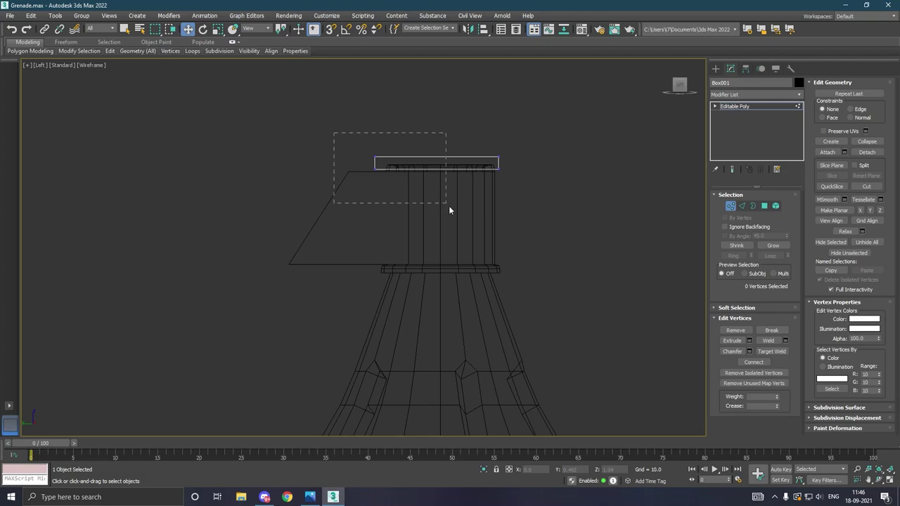
{"action": "left_click_drag", "start_coordinate": [450, 209], "coordinate": [451, 216]}
{"action": "scroll", "coordinate": [391, 162], "scroll_direction": "up", "scroll_amount": 2}
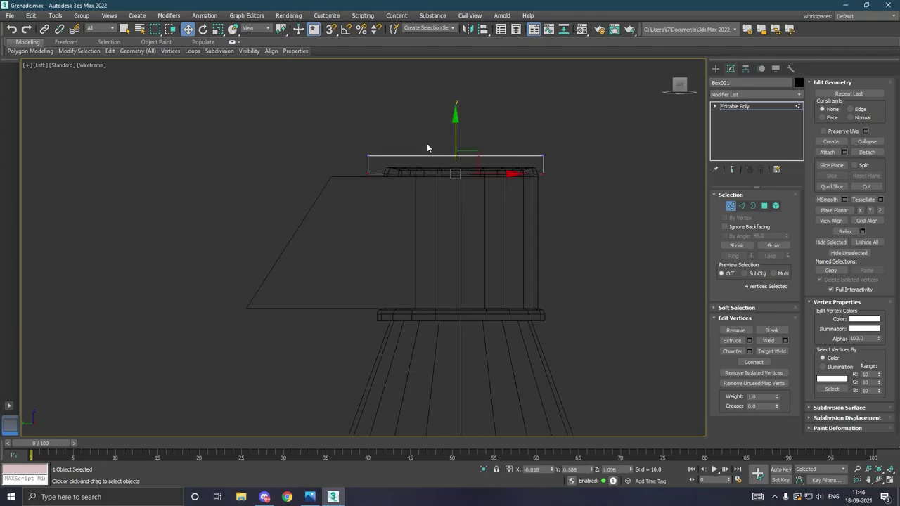
{"action": "left_click_drag", "start_coordinate": [461, 148], "coordinate": [463, 154]}
{"action": "left_click_drag", "start_coordinate": [345, 149], "coordinate": [418, 211]}
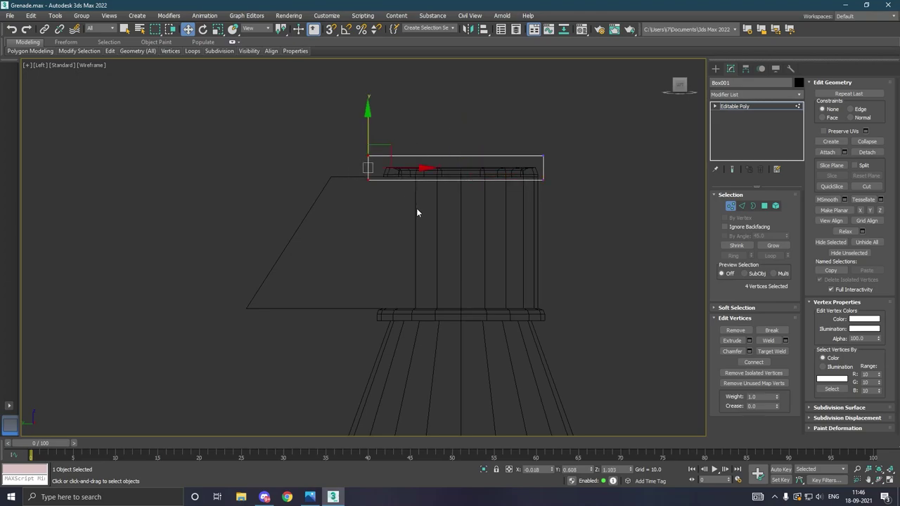
{"action": "left_click_drag", "start_coordinate": [410, 170], "coordinate": [373, 170]}
{"action": "left_click_drag", "start_coordinate": [536, 138], "coordinate": [561, 196]}
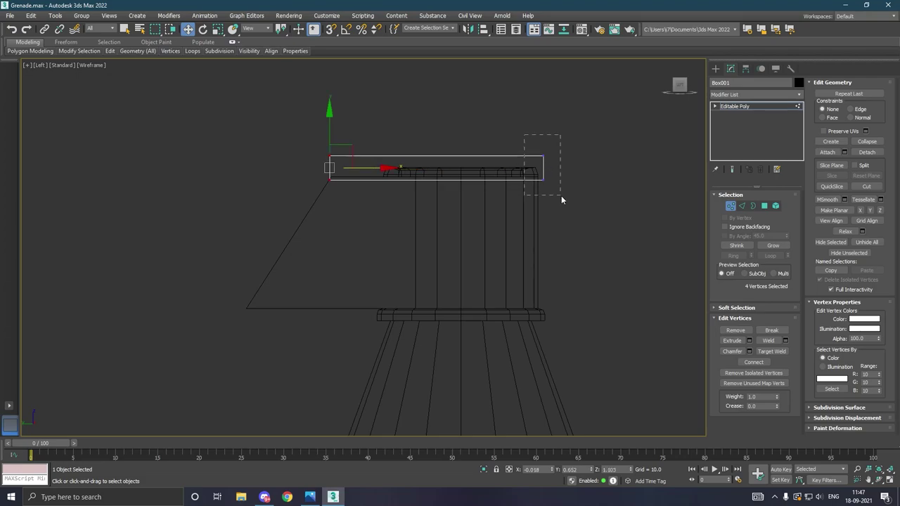
{"action": "scroll", "coordinate": [381, 173], "scroll_direction": "down", "scroll_amount": 4}
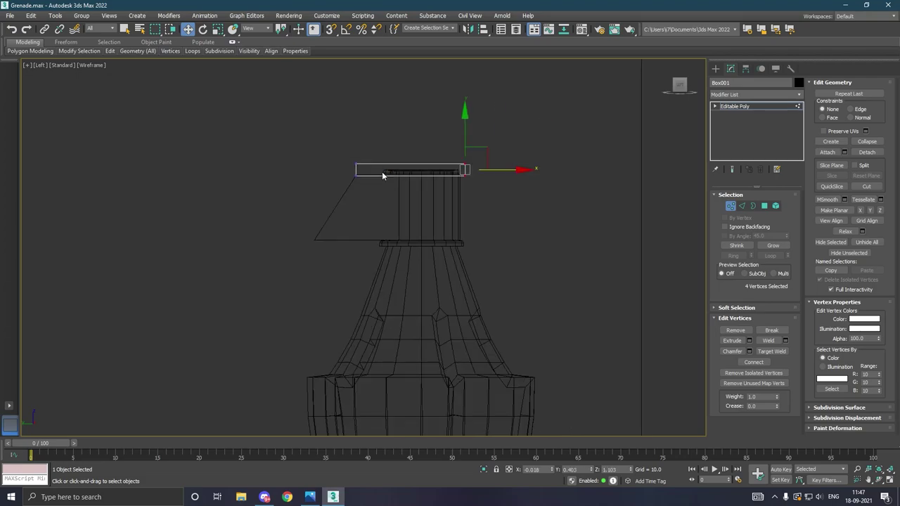
{"action": "scroll", "coordinate": [381, 173], "scroll_direction": "down", "scroll_amount": 2}
{"action": "left_click", "coordinate": [500, 200]}
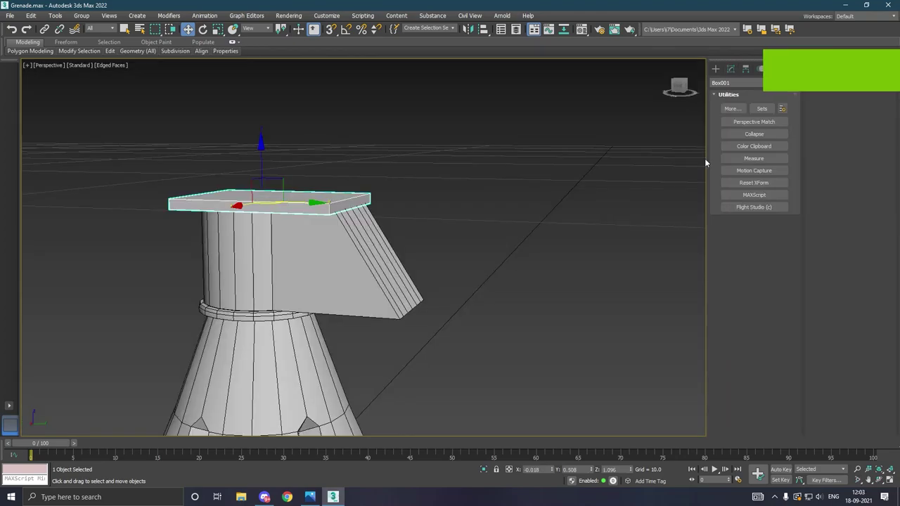
- Extrude the slab's right end face to add a level section past the lever
{"action": "left_click", "coordinate": [765, 206]}
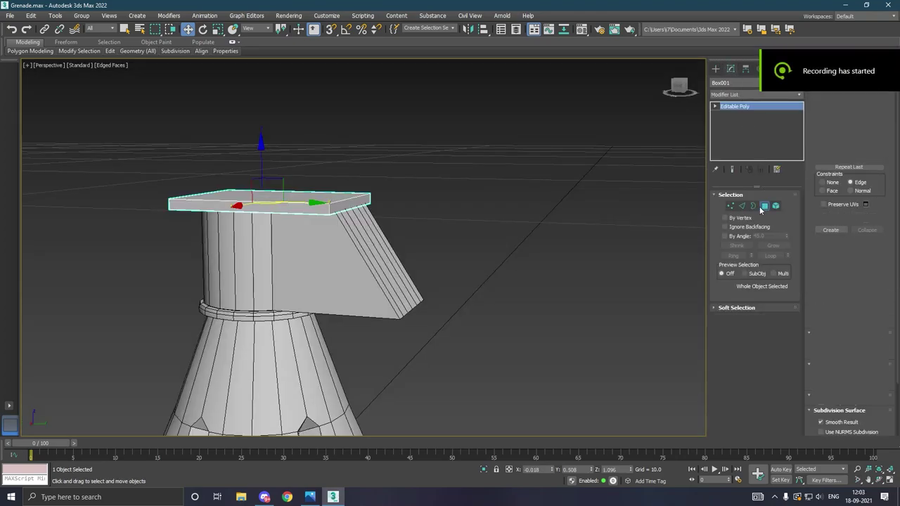
{"action": "left_click", "coordinate": [355, 207]}
{"action": "middle_click_drag", "start_coordinate": [412, 216], "coordinate": [431, 226], "text": "alt"}
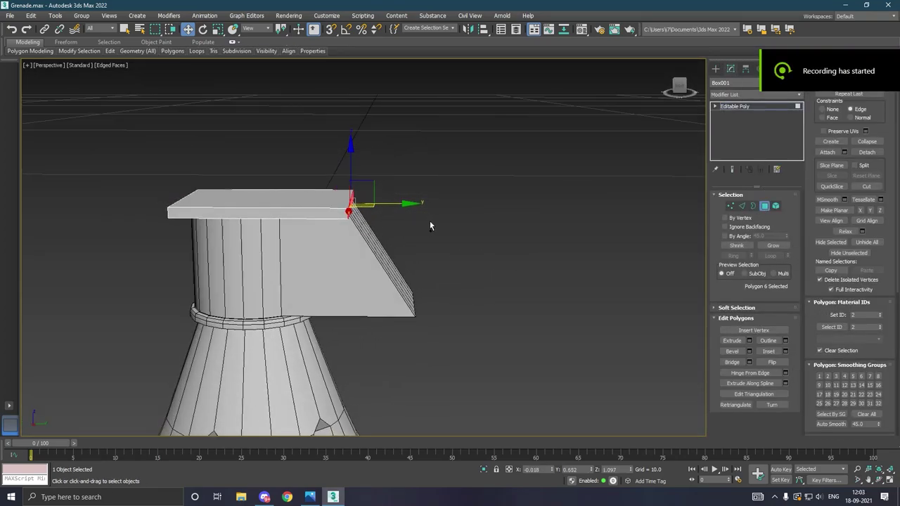
{"action": "left_click", "coordinate": [749, 340]}
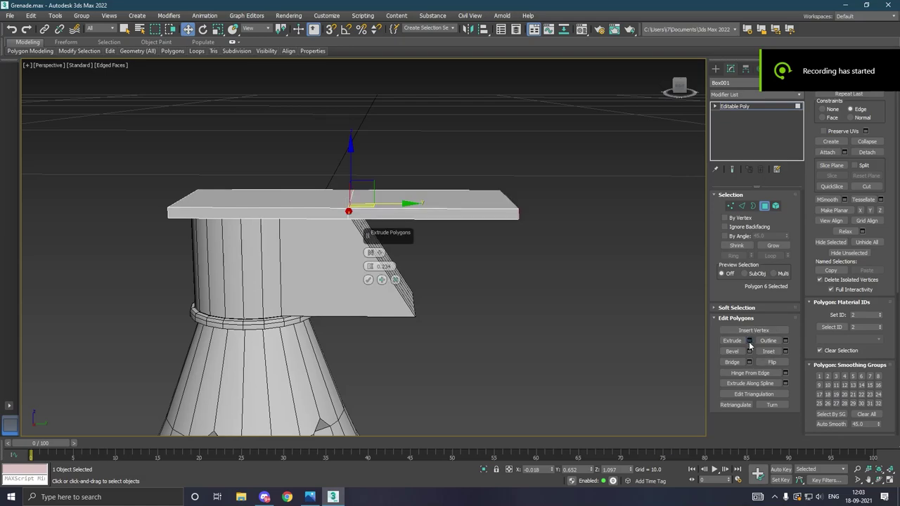
{"action": "left_click", "coordinate": [368, 279]}
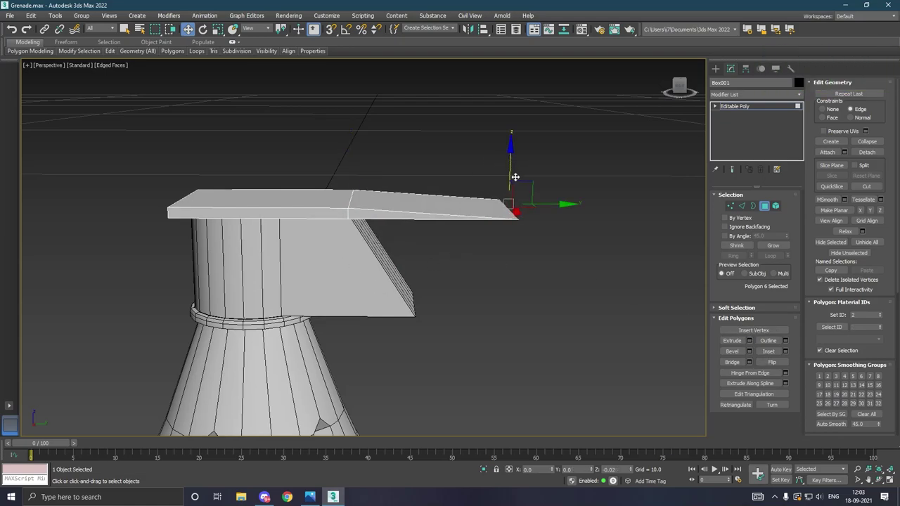
{"action": "mouse_move", "coordinate": [515, 177]}
{"action": "middle_mouse_down", "text": "alt"}
{"action": "mouse_move", "coordinate": [533, 150]}
{"action": "mouse_move", "coordinate": [522, 166]}
{"action": "middle_mouse_up", "text": "alt"}
{"action": "key", "text": "z"}
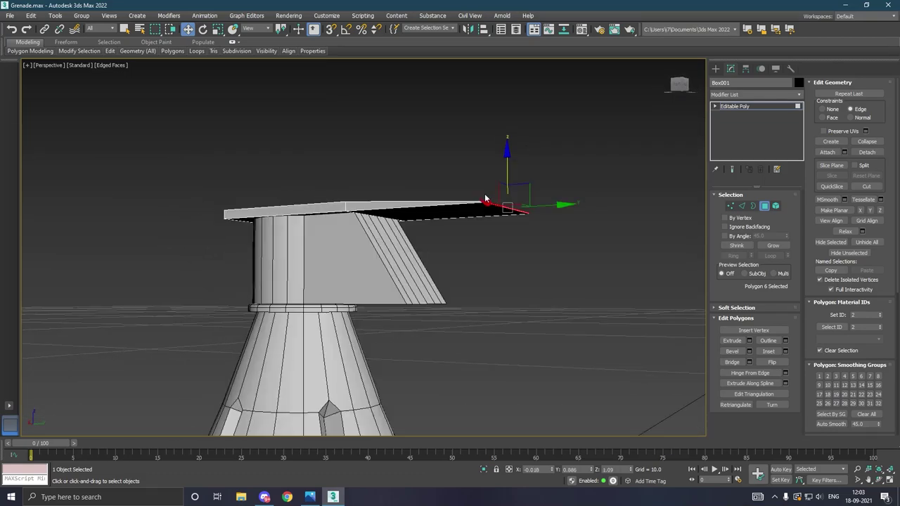
{"action": "middle_click_drag", "start_coordinate": [551, 190], "coordinate": [567, 216], "text": "alt"}
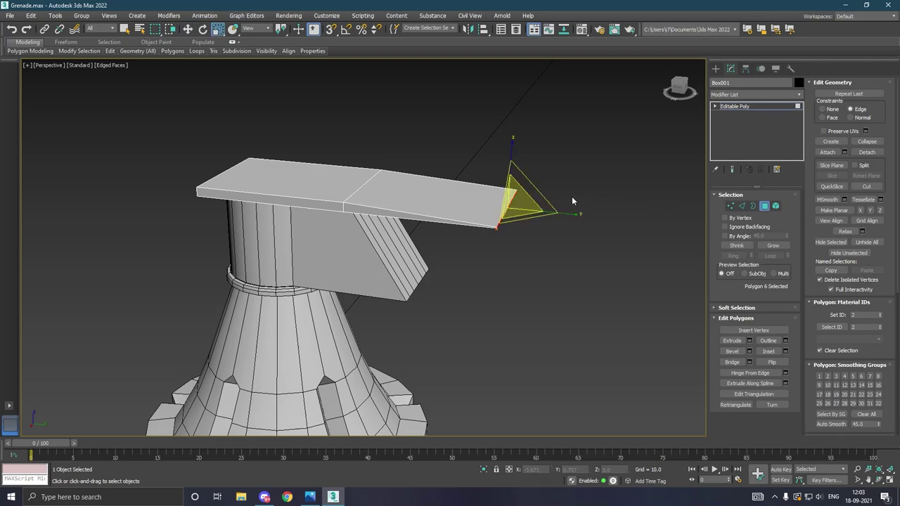
- Try tilting the new end face, undo it, and set move Constraints to None
{"action": "key", "text": "e"}
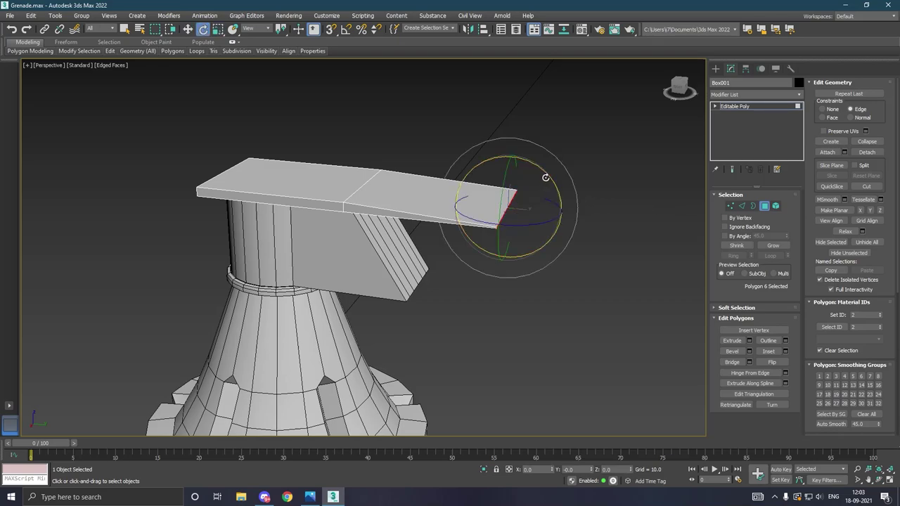
{"action": "mouse_move", "coordinate": [546, 176]}
{"action": "left_mouse_down"}
{"action": "mouse_move", "coordinate": [557, 181]}
{"action": "mouse_move", "coordinate": [548, 168]}
{"action": "left_mouse_up"}
{"action": "key", "text": "ctrl+z"}
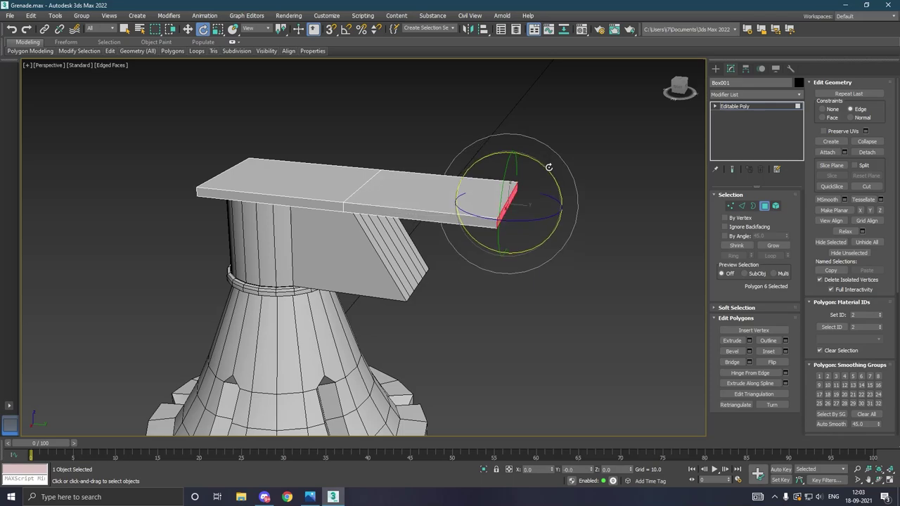
{"action": "middle_click_drag", "start_coordinate": [571, 170], "coordinate": [583, 149], "text": "alt"}
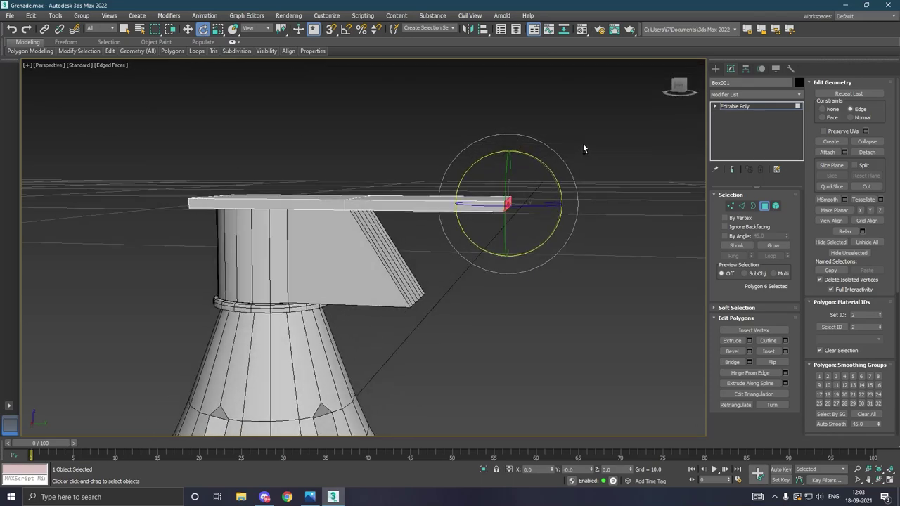
{"action": "key", "text": "w"}
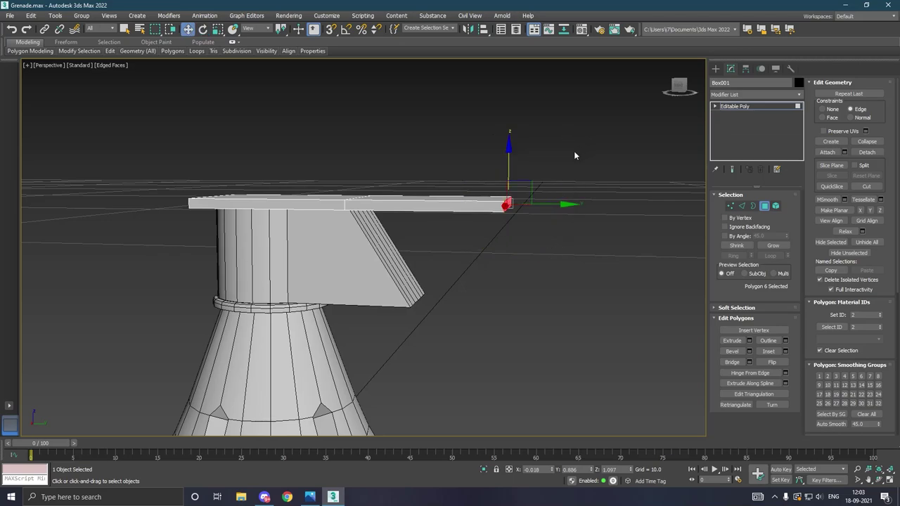
{"action": "left_click", "coordinate": [139, 135]}
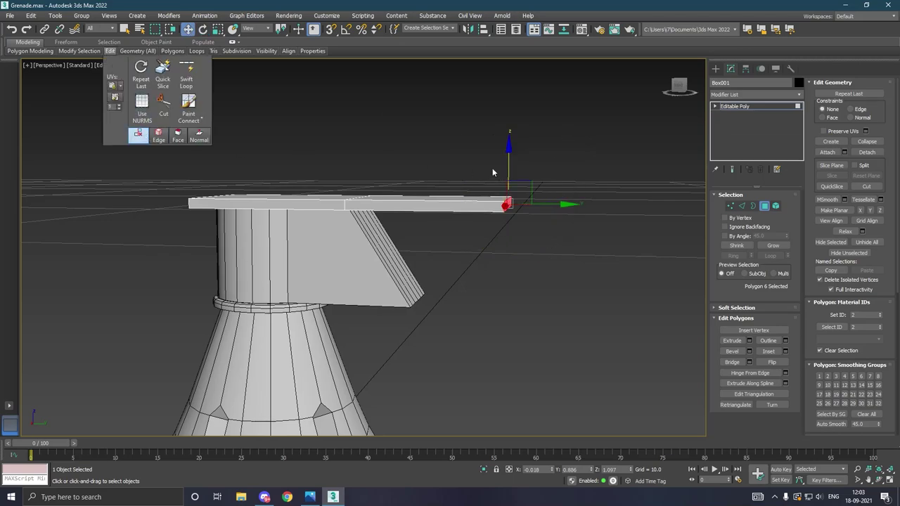
- Bend the slab's end downward in the Left view by moving and rotating it
{"action": "left_click_drag", "start_coordinate": [510, 167], "coordinate": [494, 272]}
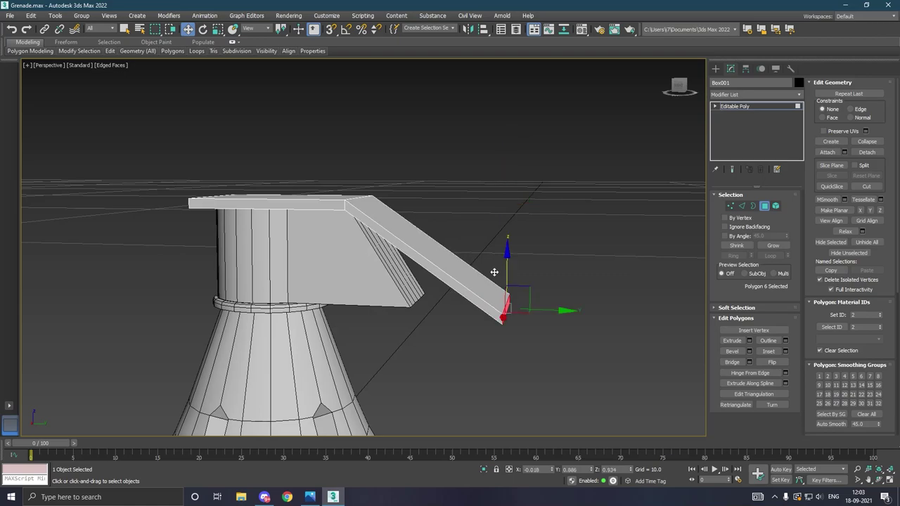
{"action": "key", "text": "l"}
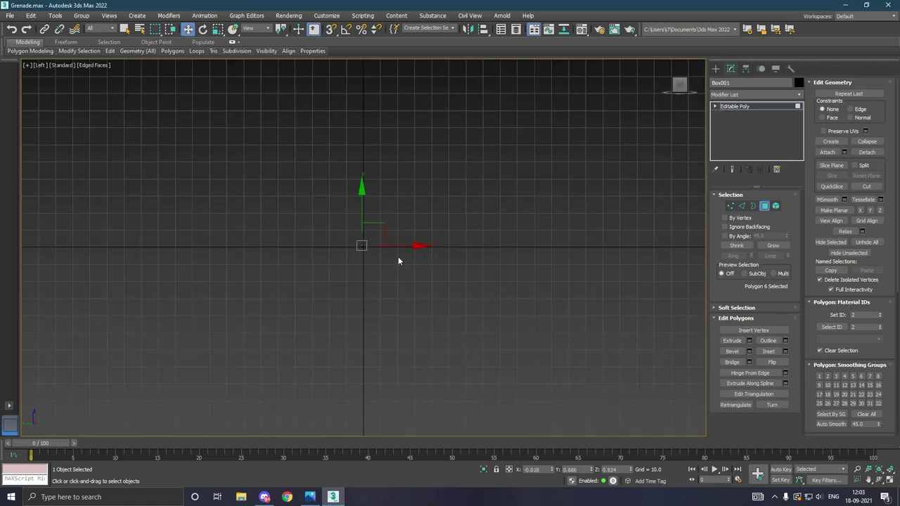
{"action": "scroll", "coordinate": [368, 254], "scroll_direction": "down", "scroll_amount": 2}
{"action": "scroll", "coordinate": [362, 243], "scroll_direction": "down", "scroll_amount": 2}
{"action": "scroll", "coordinate": [368, 251], "scroll_direction": "down", "scroll_amount": 2}
{"action": "scroll", "coordinate": [370, 253], "scroll_direction": "down", "scroll_amount": 3}
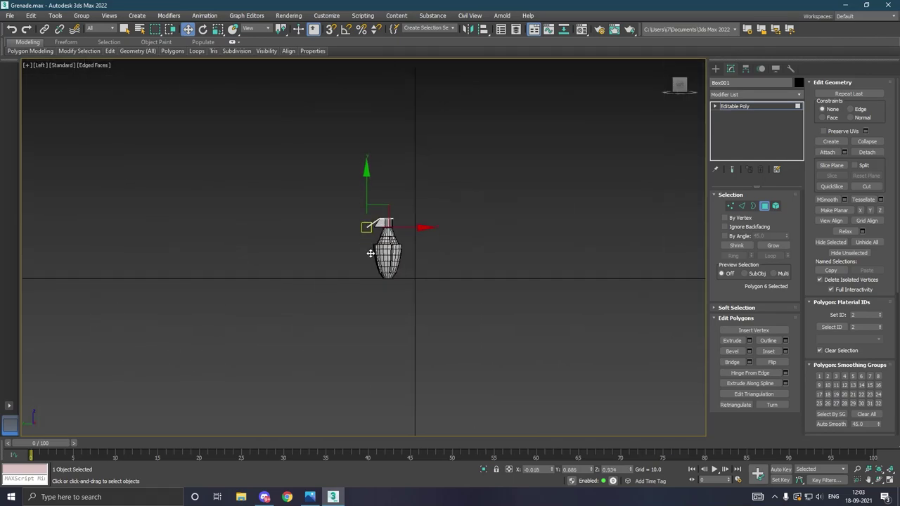
{"action": "scroll", "coordinate": [371, 246], "scroll_direction": "up", "scroll_amount": 1}
{"action": "scroll", "coordinate": [370, 243], "scroll_direction": "up", "scroll_amount": 2}
{"action": "scroll", "coordinate": [371, 242], "scroll_direction": "up", "scroll_amount": 3}
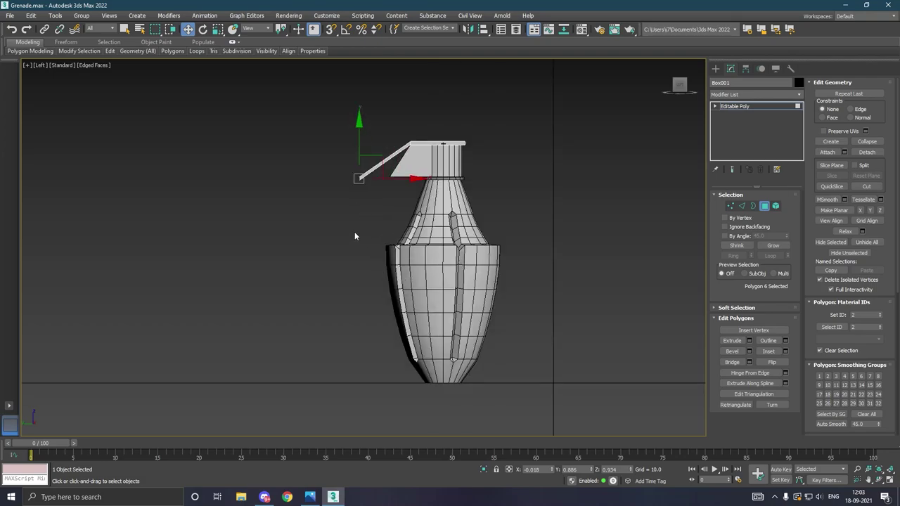
{"action": "left_click_drag", "start_coordinate": [360, 151], "coordinate": [390, 190]}
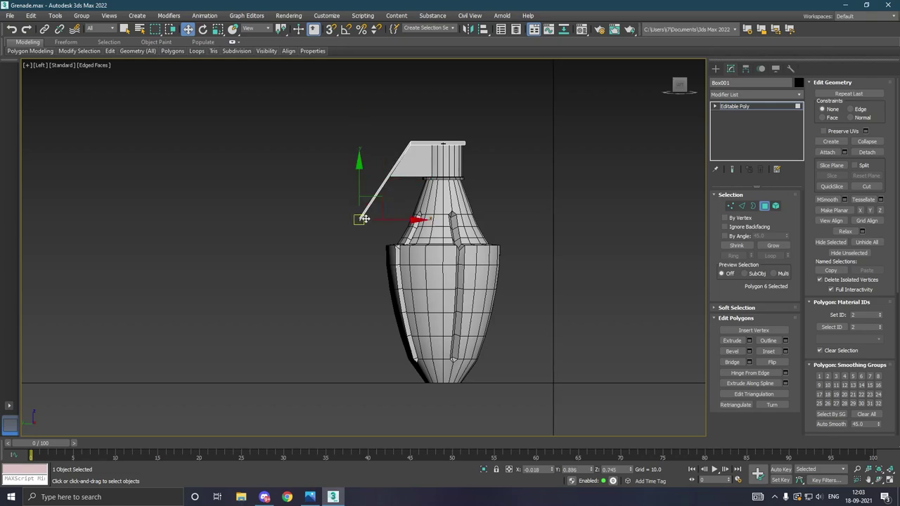
{"action": "scroll", "coordinate": [365, 221], "scroll_direction": "up", "scroll_amount": 3}
{"action": "key", "text": "e"}
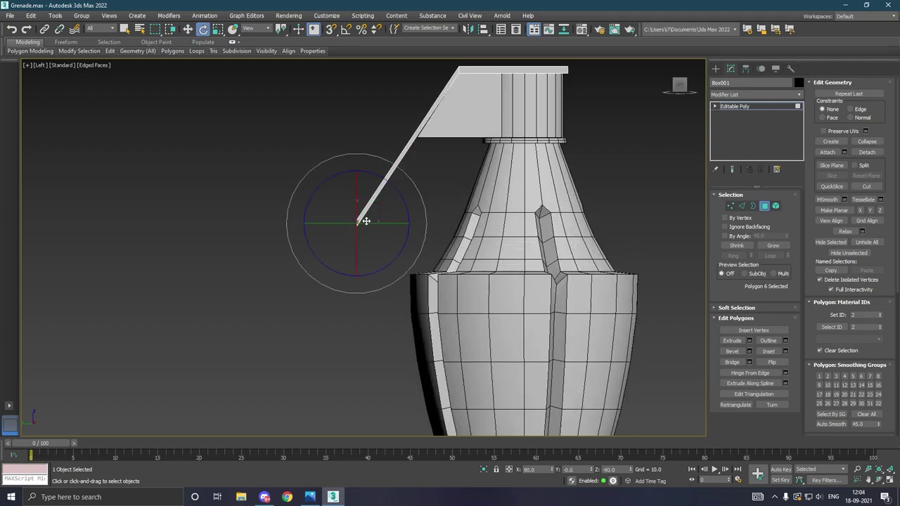
{"action": "left_click_drag", "start_coordinate": [384, 183], "coordinate": [352, 184]}
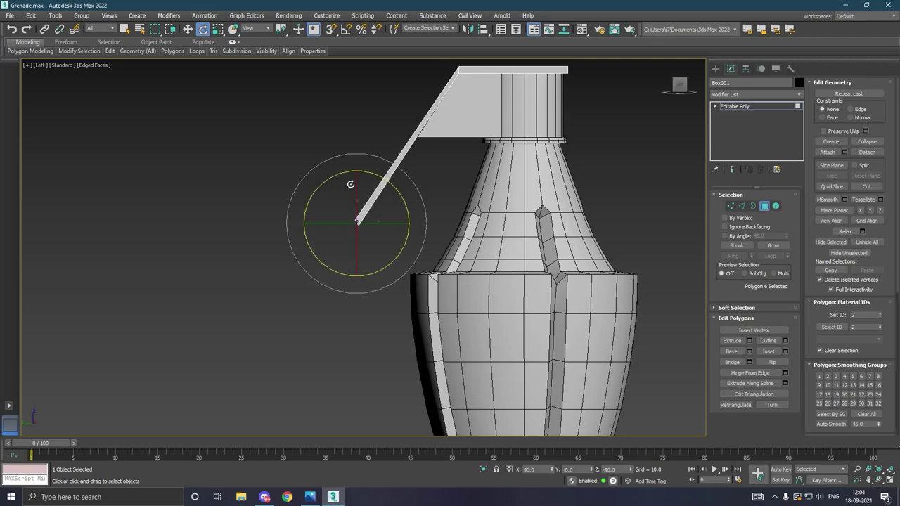
{"action": "key", "text": "w"}
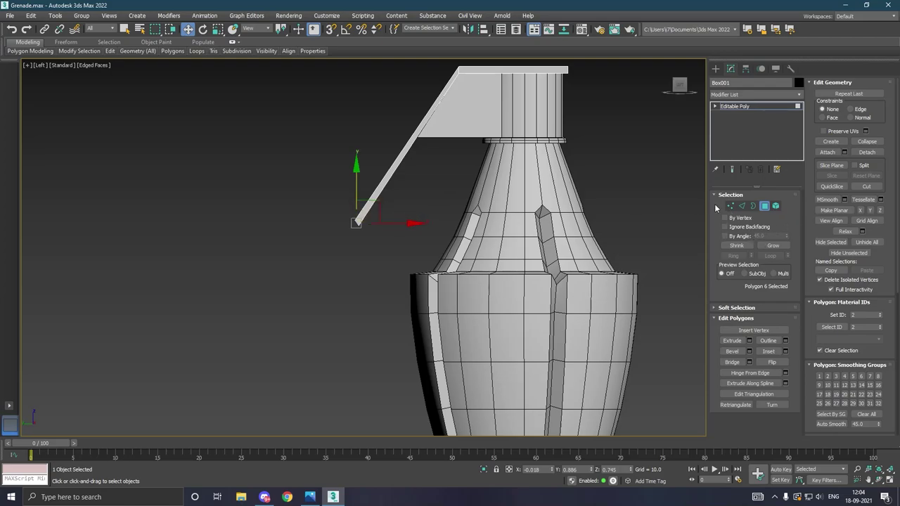
- Extrude the lever end and position the new section hanging vertically beside the body
{"action": "key", "text": "p"}
{"action": "middle_click_drag", "start_coordinate": [521, 211], "coordinate": [658, 231], "text": "alt"}
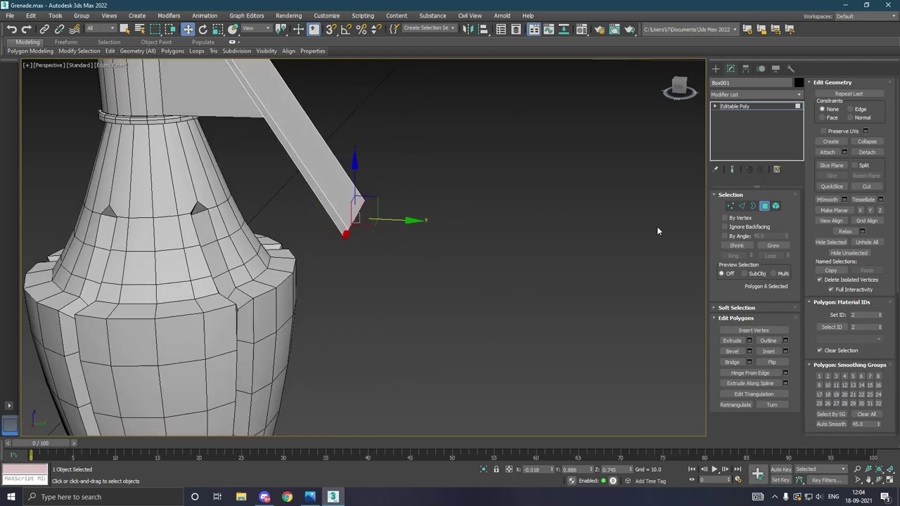
{"action": "left_click", "coordinate": [748, 341]}
{"action": "left_click", "coordinate": [367, 280]}
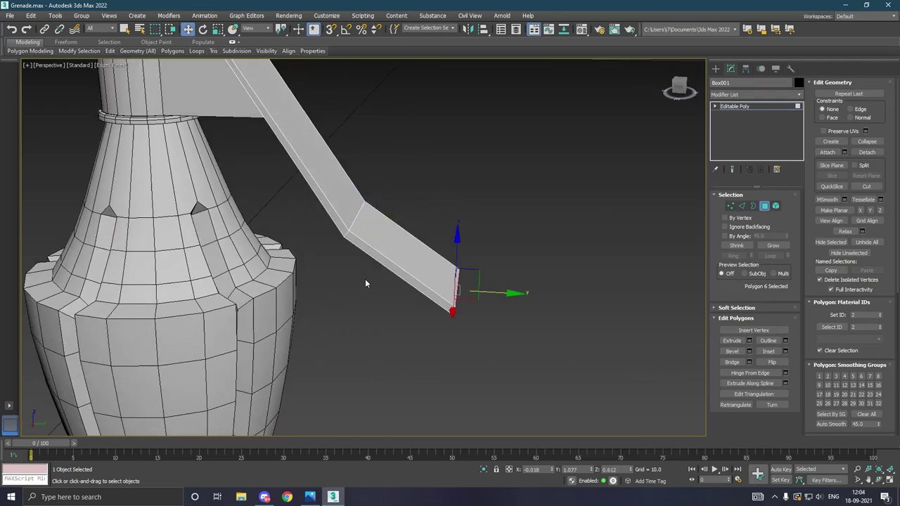
{"action": "key", "text": "l"}
{"action": "scroll", "coordinate": [316, 243], "scroll_direction": "down", "scroll_amount": 3}
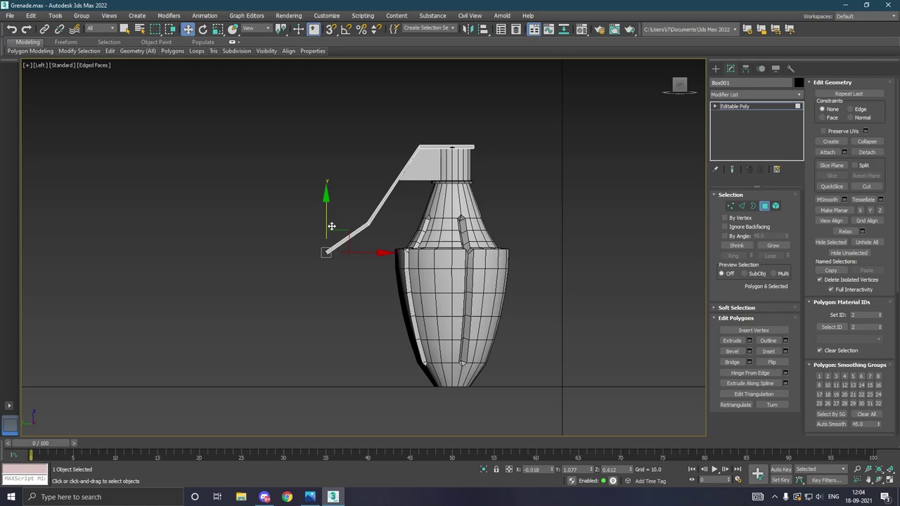
{"action": "left_click_drag", "start_coordinate": [331, 227], "coordinate": [366, 317]}
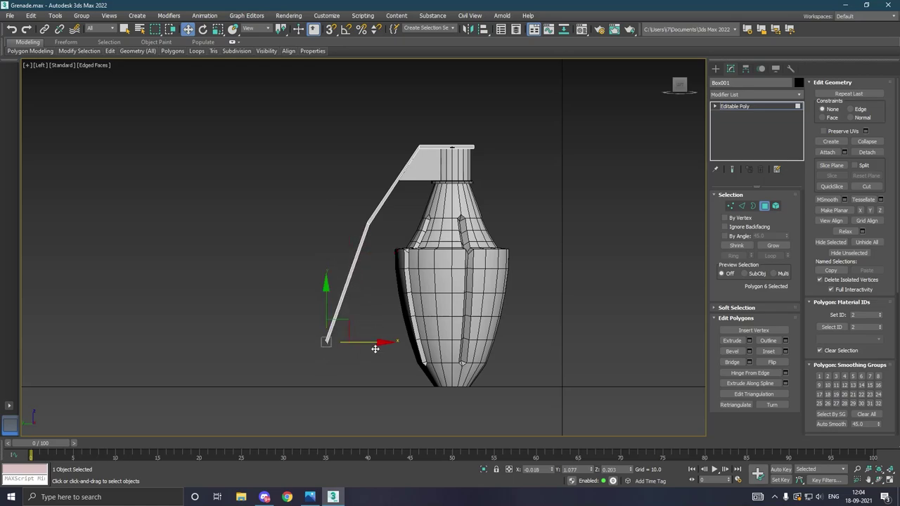
{"action": "left_click_drag", "start_coordinate": [375, 349], "coordinate": [406, 347]}
{"action": "scroll", "coordinate": [366, 344], "scroll_direction": "up", "scroll_amount": 2}
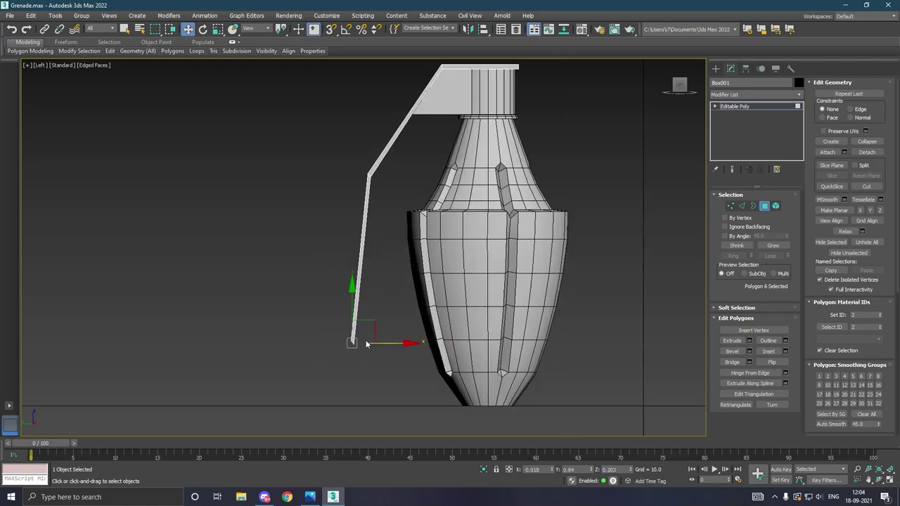
{"action": "key", "text": "e"}
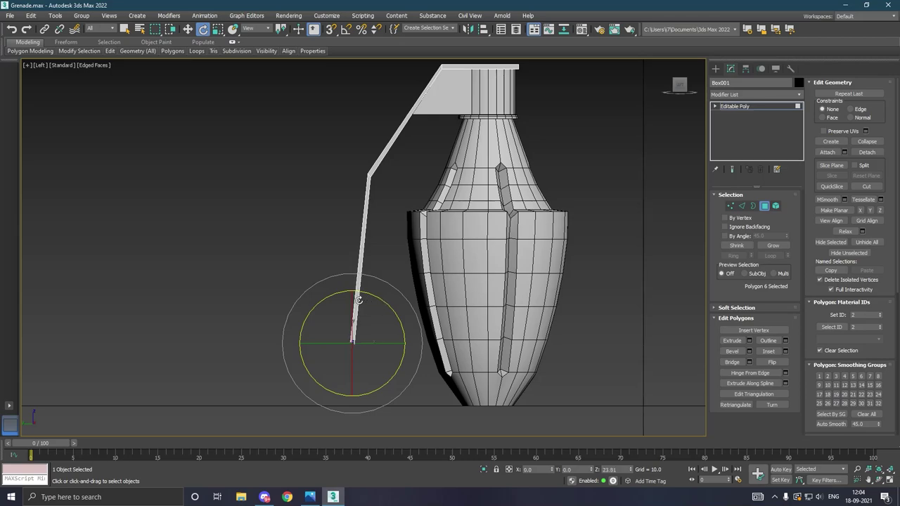
{"action": "left_click_drag", "start_coordinate": [354, 300], "coordinate": [342, 301]}
{"action": "key", "text": "w"}
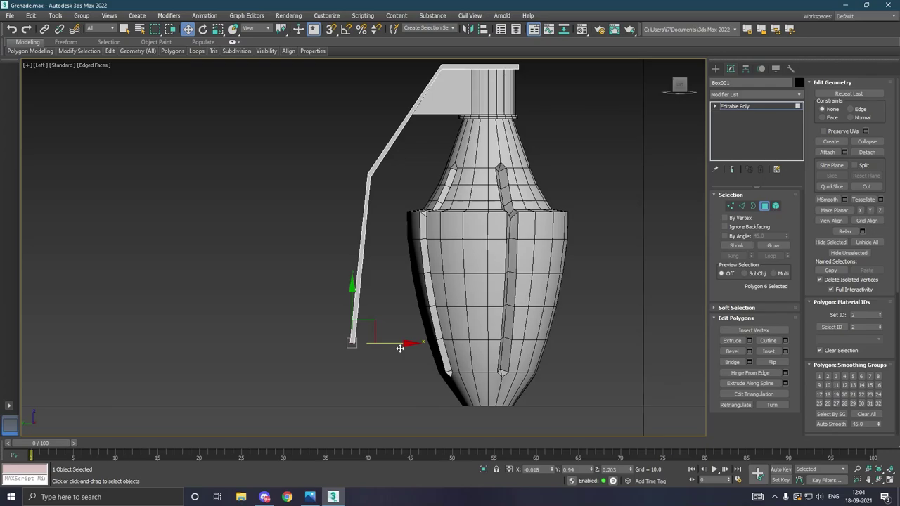
{"action": "left_click_drag", "start_coordinate": [399, 349], "coordinate": [407, 348]}
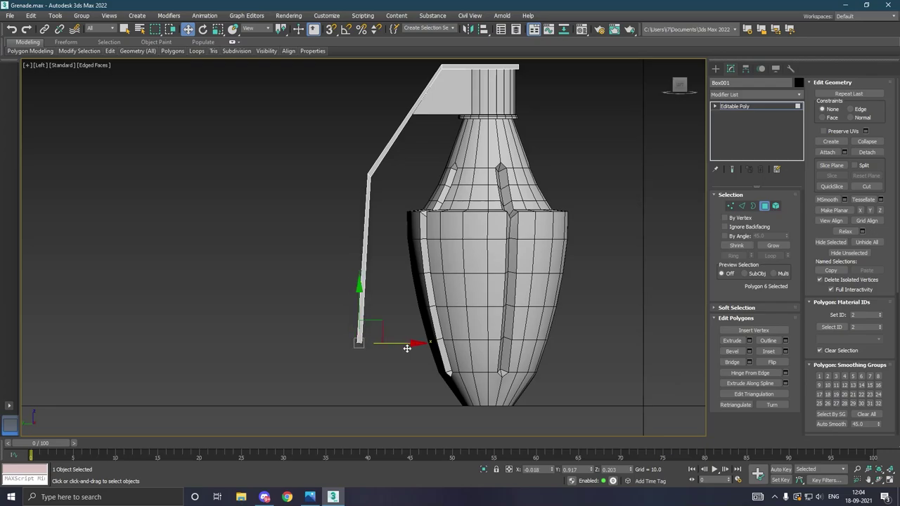
- Scale the lever's lower face inward so the strap tapers narrower
{"action": "key", "text": "p"}
{"action": "mouse_move", "coordinate": [436, 329]}
{"action": "middle_mouse_down", "text": "alt"}
{"action": "mouse_move", "coordinate": [513, 320]}
{"action": "mouse_move", "coordinate": [528, 343]}
{"action": "middle_mouse_up", "text": "alt"}
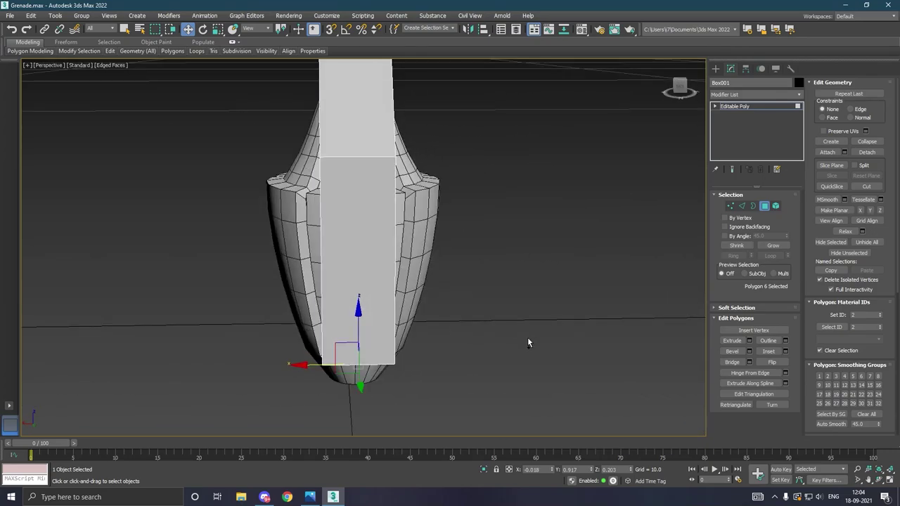
{"action": "key", "text": "r"}
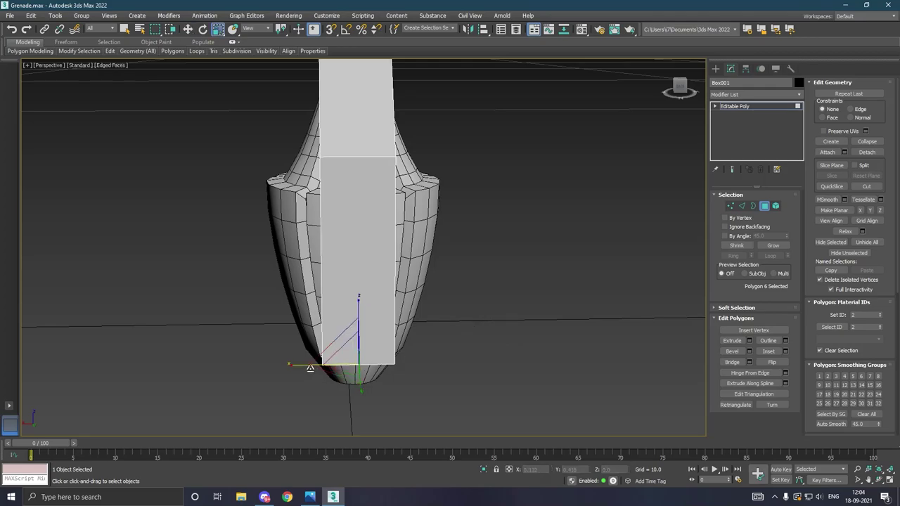
{"action": "left_click_drag", "start_coordinate": [303, 368], "coordinate": [376, 364]}
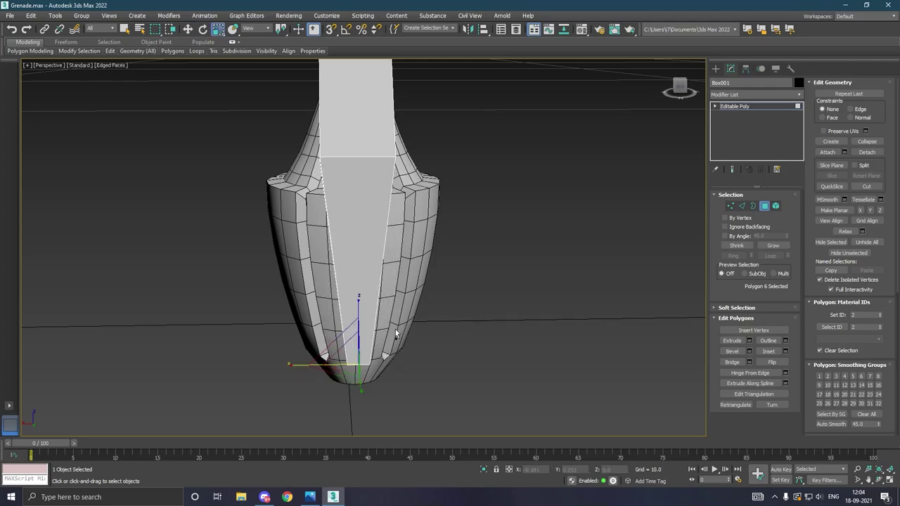
{"action": "mouse_move", "coordinate": [396, 335]}
{"action": "middle_mouse_down", "text": "alt"}
{"action": "mouse_move", "coordinate": [450, 320]}
{"action": "mouse_move", "coordinate": [509, 322]}
{"action": "mouse_move", "coordinate": [483, 326]}
{"action": "middle_mouse_up", "text": "alt"}
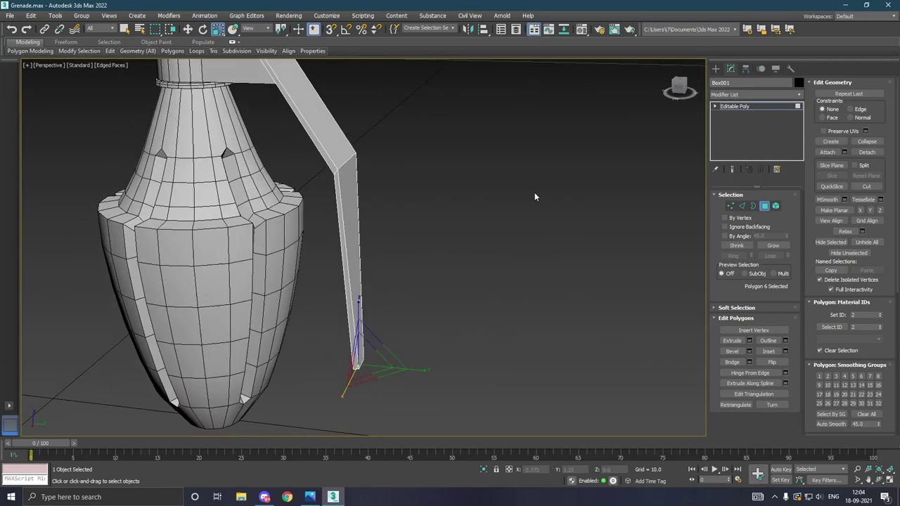
- Chamfer the lever's four bend edges with amount 0.08 and 2 segments
{"action": "left_click", "coordinate": [744, 206]}
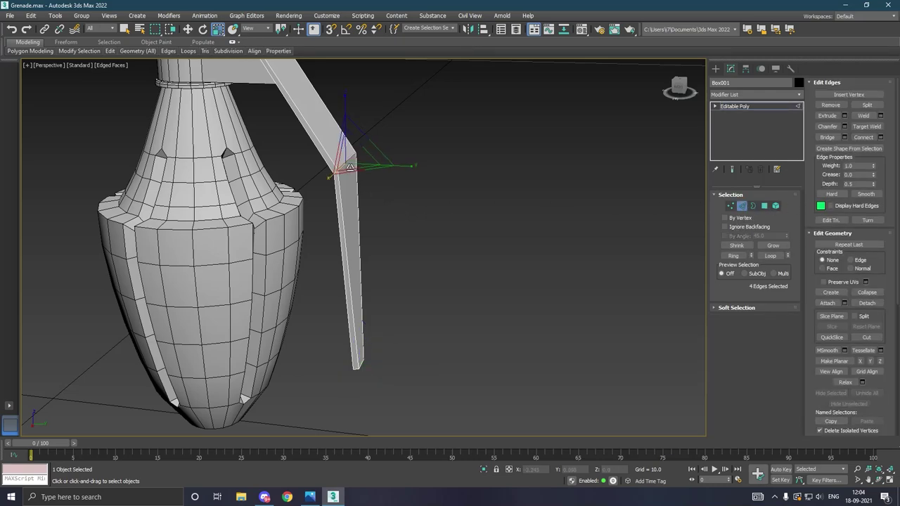
{"action": "key", "text": "w"}
{"action": "left_click", "coordinate": [188, 28]}
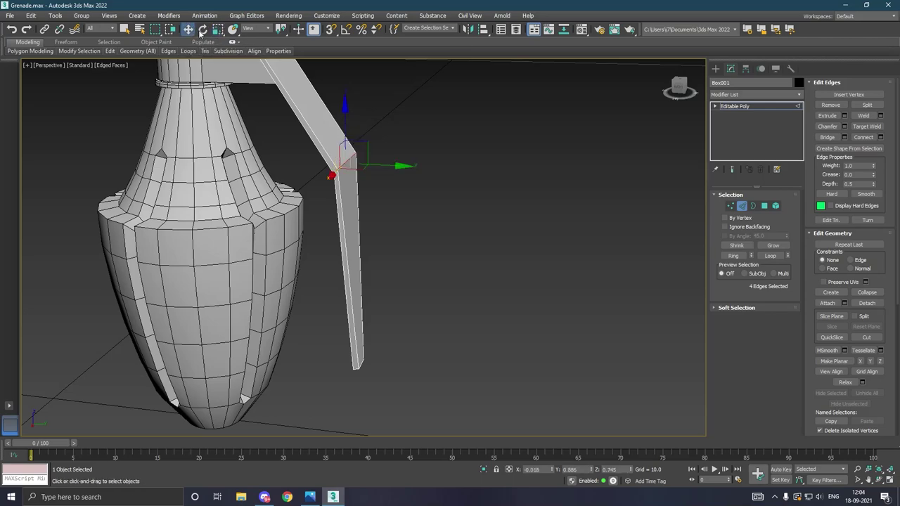
{"action": "scroll", "coordinate": [347, 159], "scroll_direction": "up", "scroll_amount": 2}
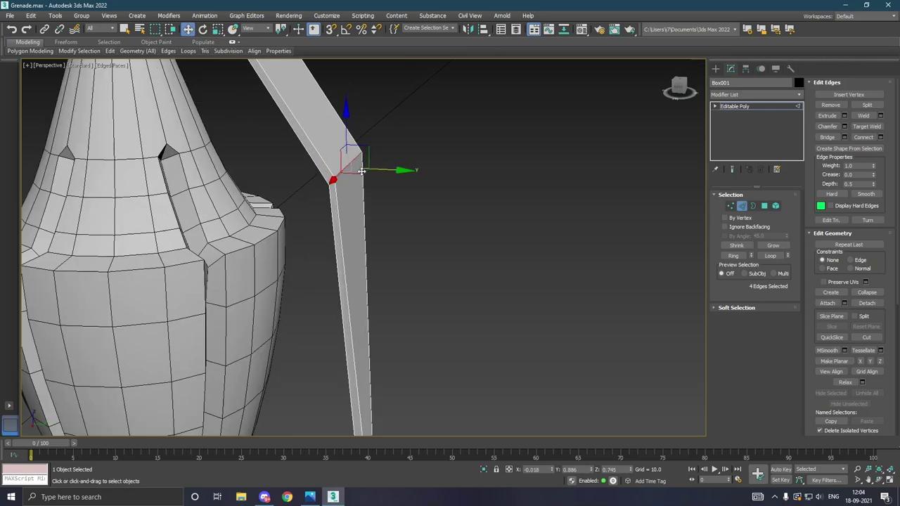
{"action": "key", "text": "e"}
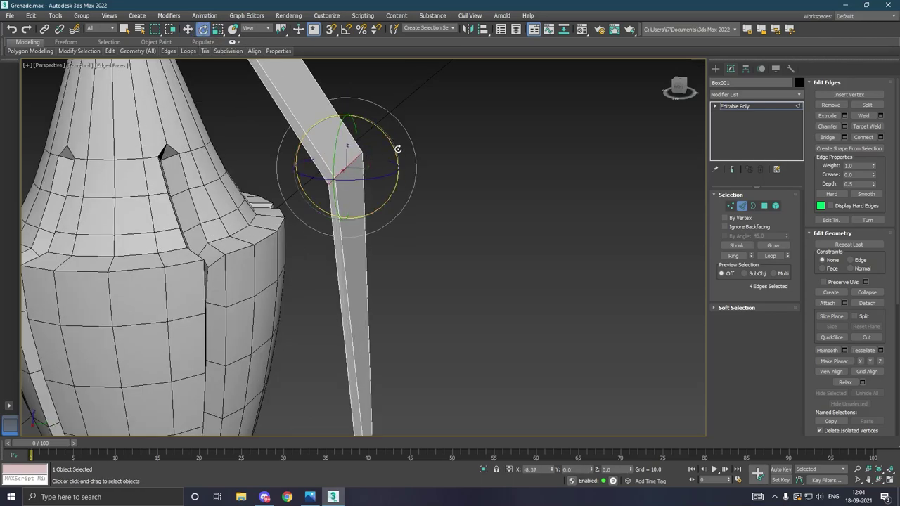
{"action": "key", "text": "w"}
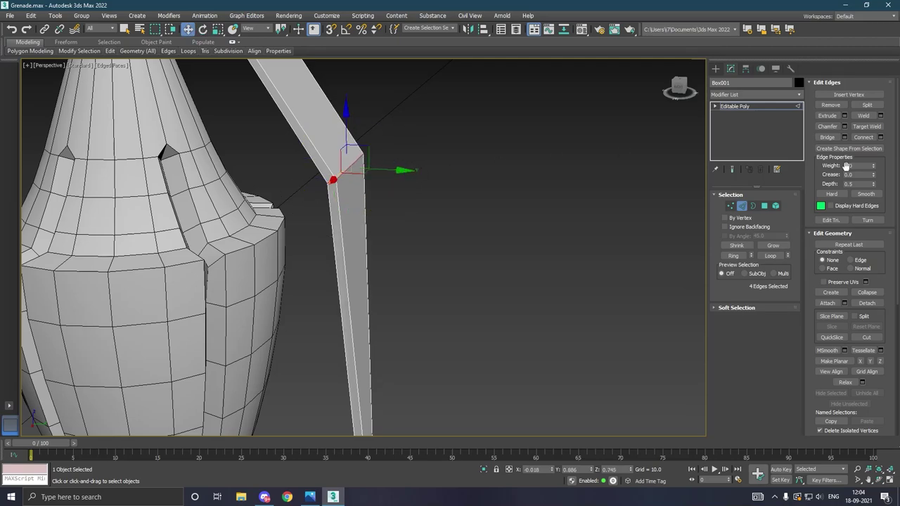
{"action": "left_click", "coordinate": [843, 127]}
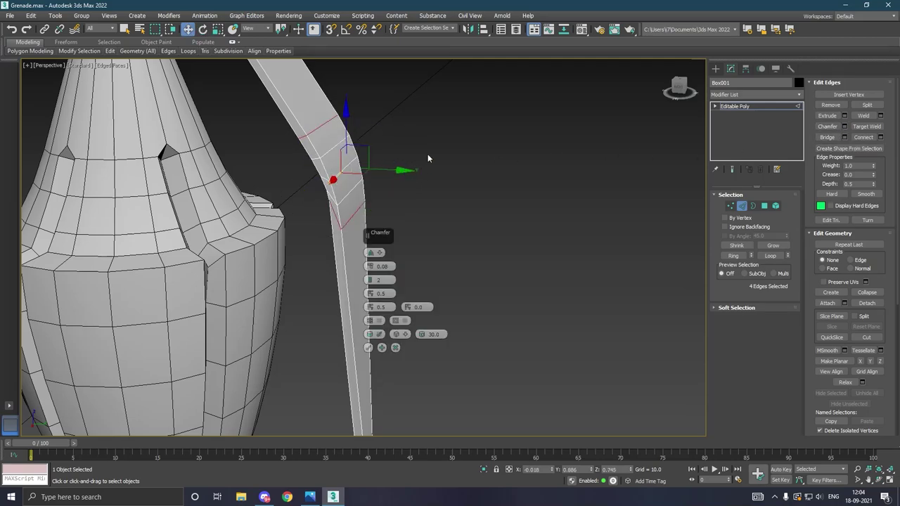
{"action": "middle_click_drag", "start_coordinate": [472, 178], "coordinate": [508, 175], "text": "alt"}
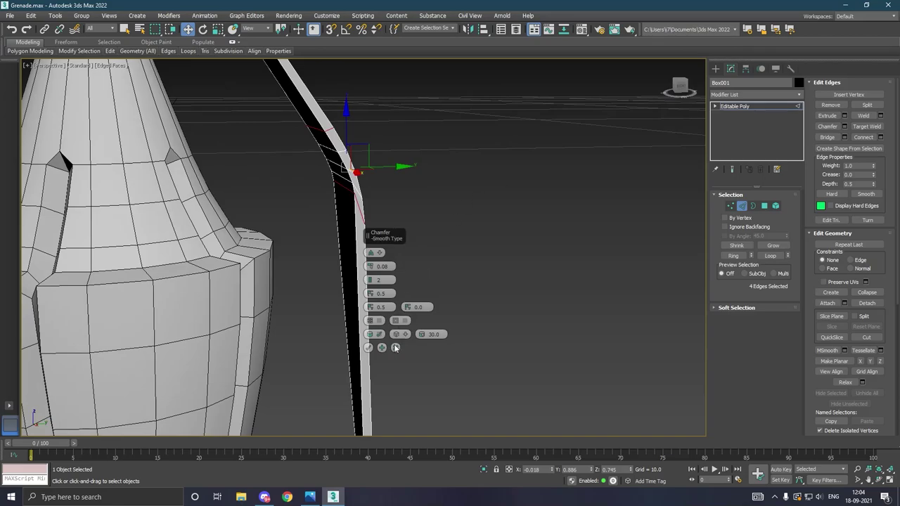
{"action": "left_click", "coordinate": [368, 348]}
{"action": "mouse_move", "coordinate": [387, 216]}
{"action": "middle_mouse_down", "text": "alt"}
{"action": "mouse_move", "coordinate": [409, 223]}
{"action": "mouse_move", "coordinate": [399, 266]}
{"action": "mouse_move", "coordinate": [522, 225]}
{"action": "mouse_move", "coordinate": [396, 225]}
{"action": "middle_mouse_up", "text": "alt"}
{"action": "scroll", "coordinate": [400, 266], "scroll_direction": "down", "scroll_amount": 3}
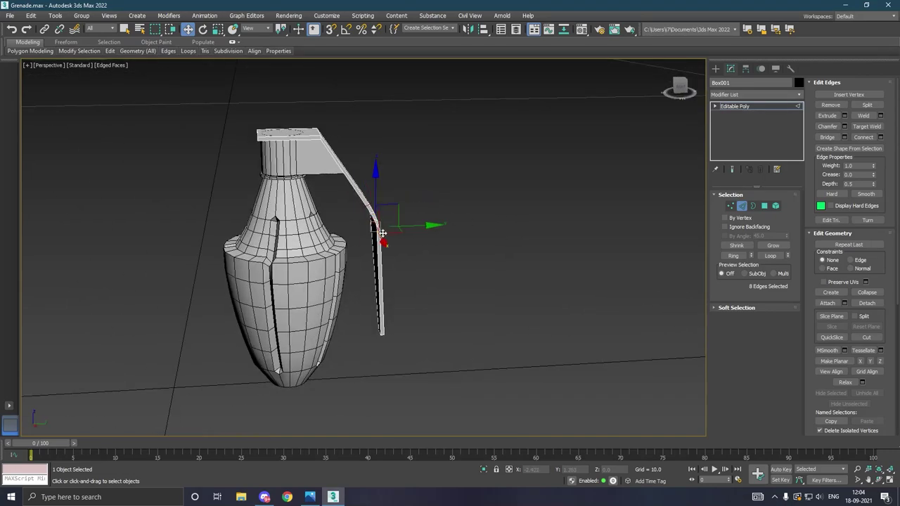
- Set the Edit ribbon's movement Constraints to Edge
{"action": "scroll", "coordinate": [396, 219], "scroll_direction": "up", "scroll_amount": 2}
{"action": "scroll", "coordinate": [396, 218], "scroll_direction": "up", "scroll_amount": 2}
{"action": "scroll", "coordinate": [373, 227], "scroll_direction": "up", "scroll_amount": 3}
{"action": "scroll", "coordinate": [374, 229], "scroll_direction": "up", "scroll_amount": 2}
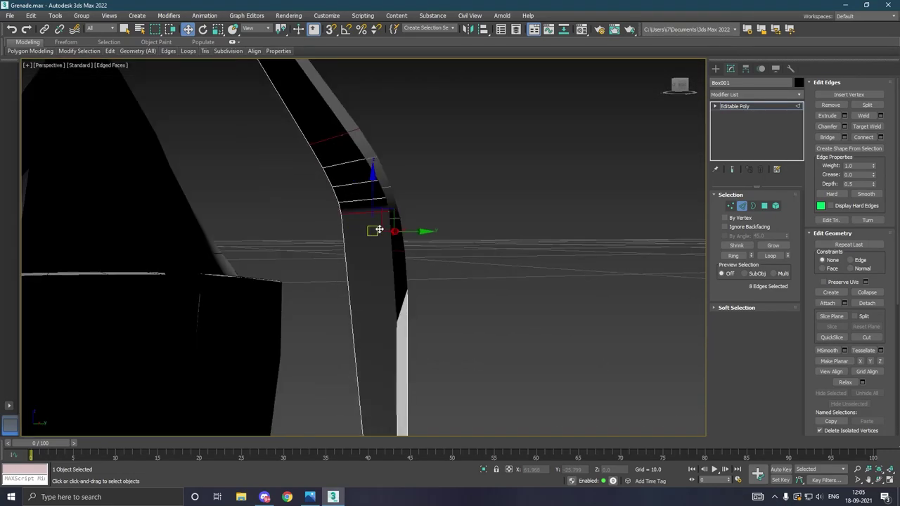
{"action": "middle_click_drag", "start_coordinate": [373, 229], "coordinate": [368, 229], "text": "alt"}
{"action": "scroll", "coordinate": [366, 228], "scroll_direction": "down", "scroll_amount": 4}
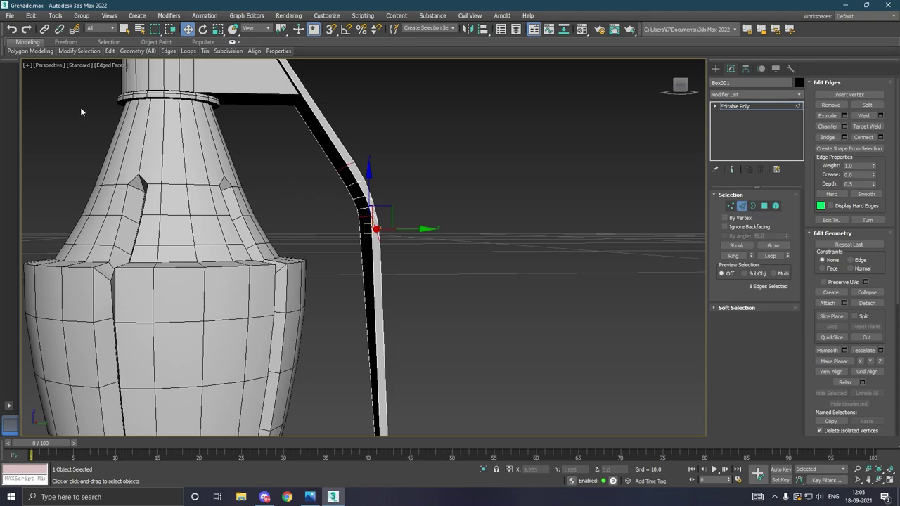
{"action": "left_click", "coordinate": [114, 54]}
{"action": "left_click", "coordinate": [156, 135]}
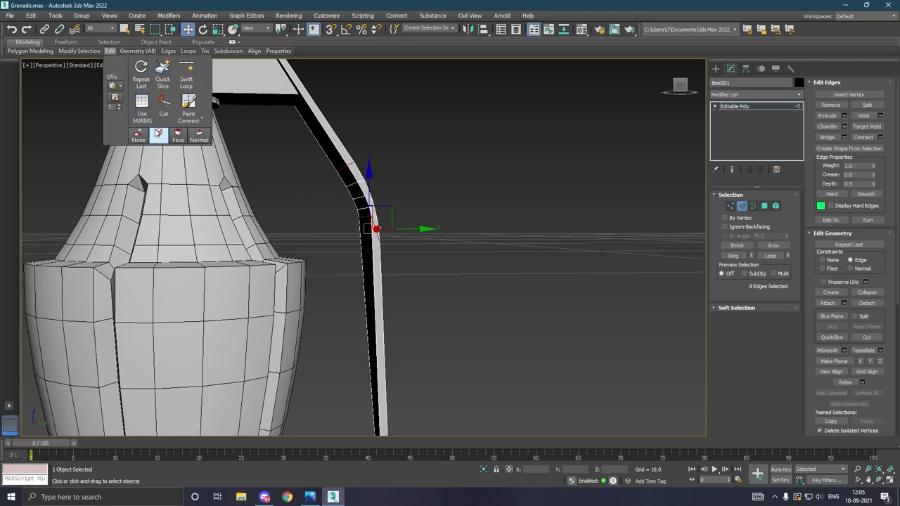
- Slide individual bend edges along the lever to even out the curve
{"action": "left_click", "coordinate": [367, 215]}
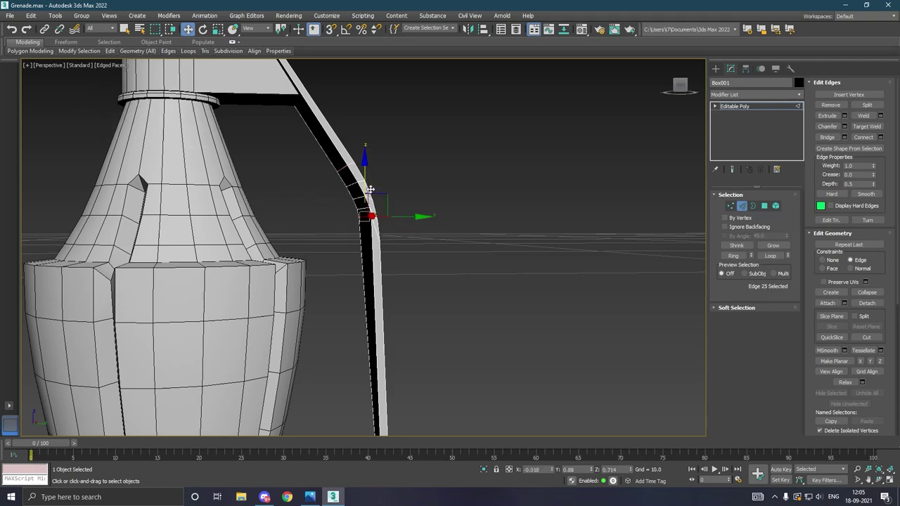
{"action": "left_click_drag", "start_coordinate": [370, 190], "coordinate": [372, 217]}
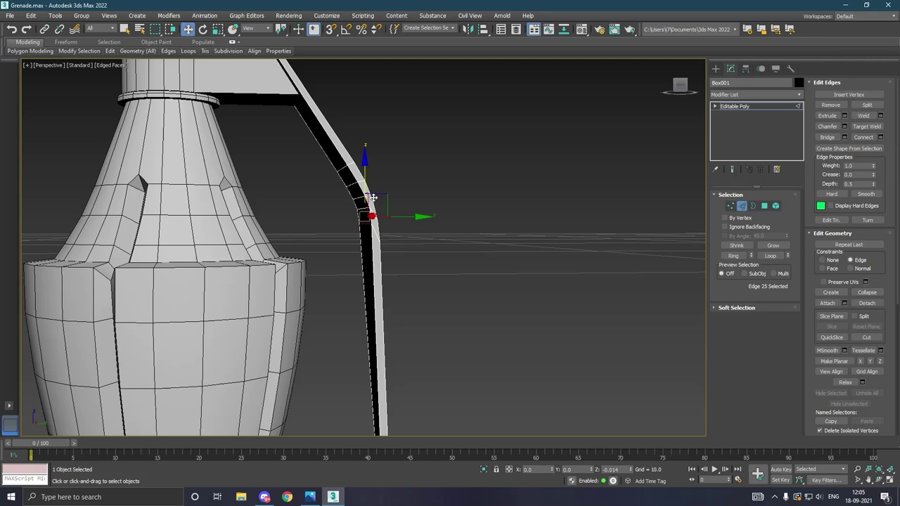
{"action": "left_click", "coordinate": [421, 206]}
{"action": "left_click", "coordinate": [367, 204]}
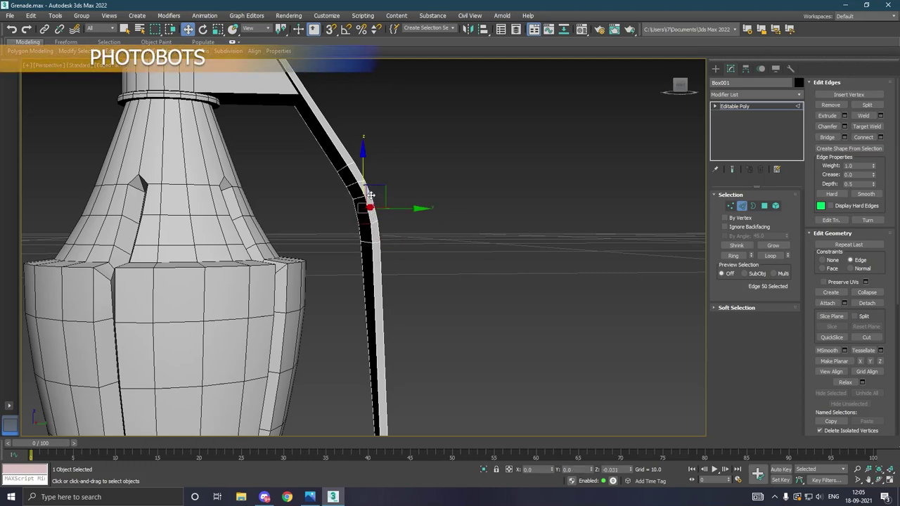
{"action": "left_click", "coordinate": [421, 188]}
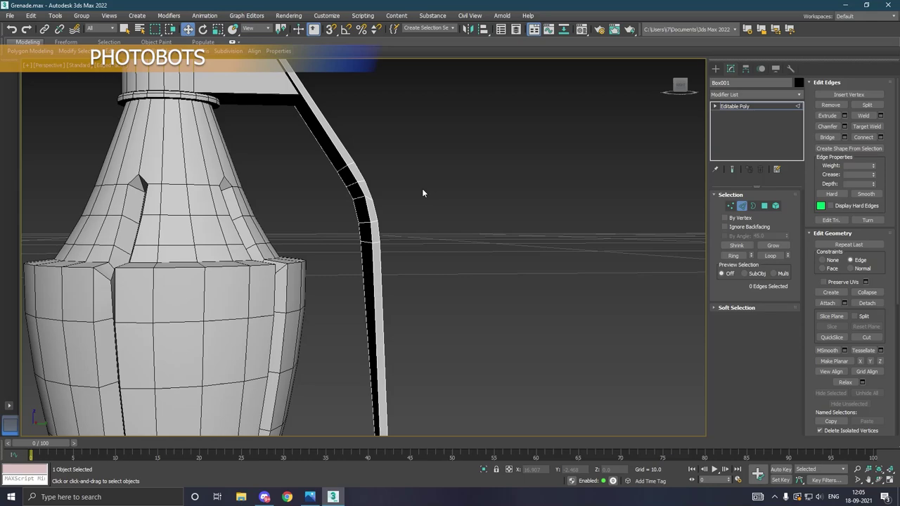
{"action": "left_click", "coordinate": [362, 203]}
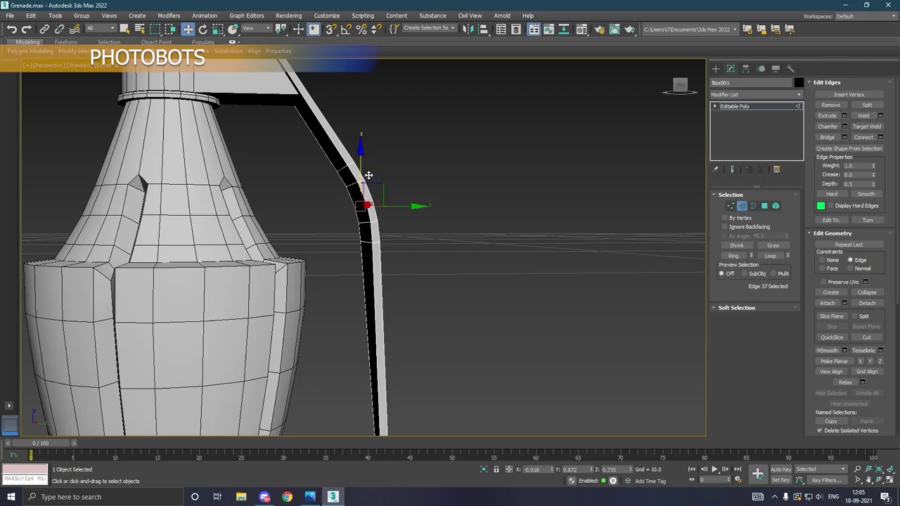
{"action": "left_click", "coordinate": [395, 167]}
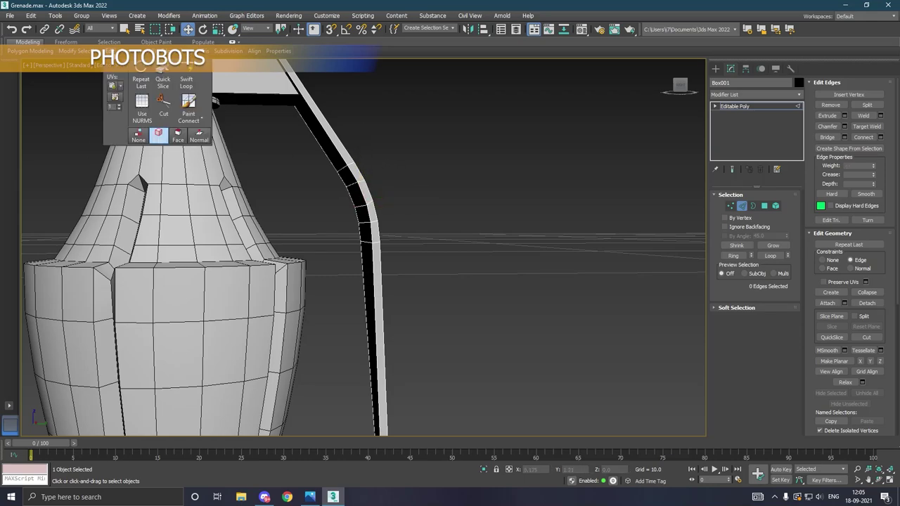
- Set Constraints back to None and review the smoothed lever from several angles
{"action": "left_click", "coordinate": [137, 135]}
{"action": "mouse_move", "coordinate": [330, 152]}
{"action": "middle_mouse_down", "text": "alt"}
{"action": "mouse_move", "coordinate": [307, 161]}
{"action": "mouse_move", "coordinate": [439, 150]}
{"action": "middle_mouse_up", "text": "alt"}
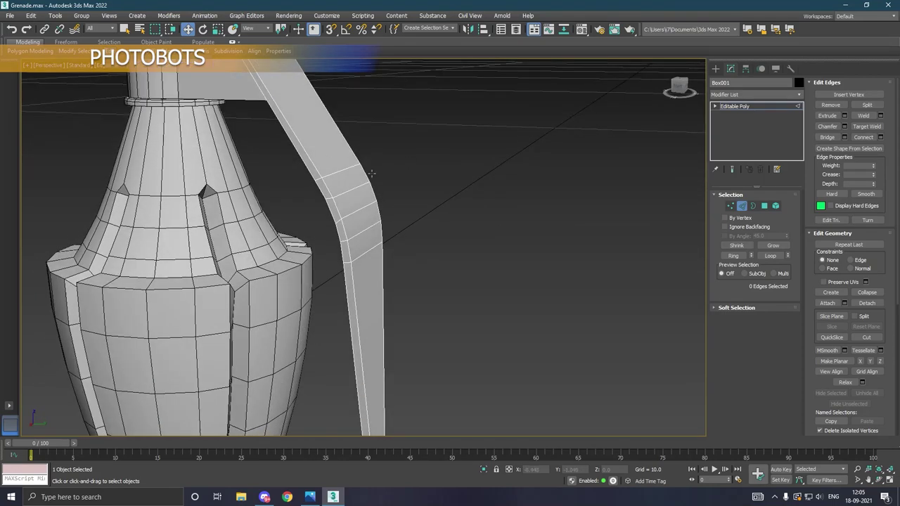
{"action": "scroll", "coordinate": [372, 170], "scroll_direction": "down", "scroll_amount": 3}
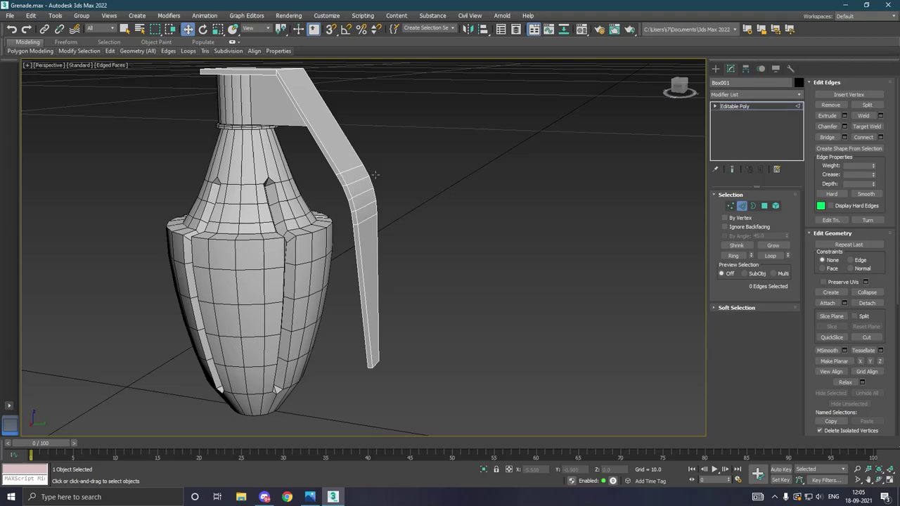
{"action": "left_click_drag", "start_coordinate": [274, 196], "coordinate": [336, 211]}
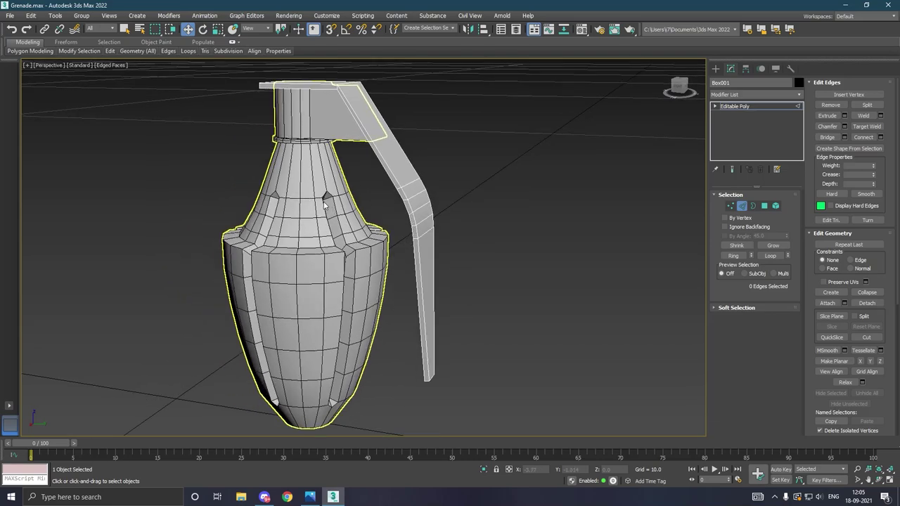
{"action": "scroll", "coordinate": [318, 204], "scroll_direction": "down", "scroll_amount": 2}
{"action": "middle_click_drag", "start_coordinate": [318, 204], "coordinate": [367, 202], "text": "alt"}
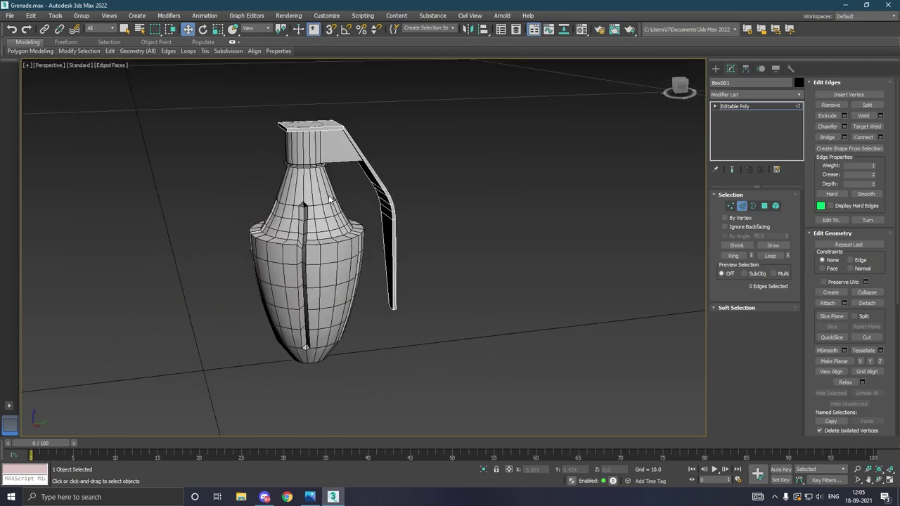
{"action": "scroll", "coordinate": [285, 126], "scroll_direction": "up", "scroll_amount": 3}
{"action": "scroll", "coordinate": [291, 129], "scroll_direction": "up", "scroll_amount": 1}
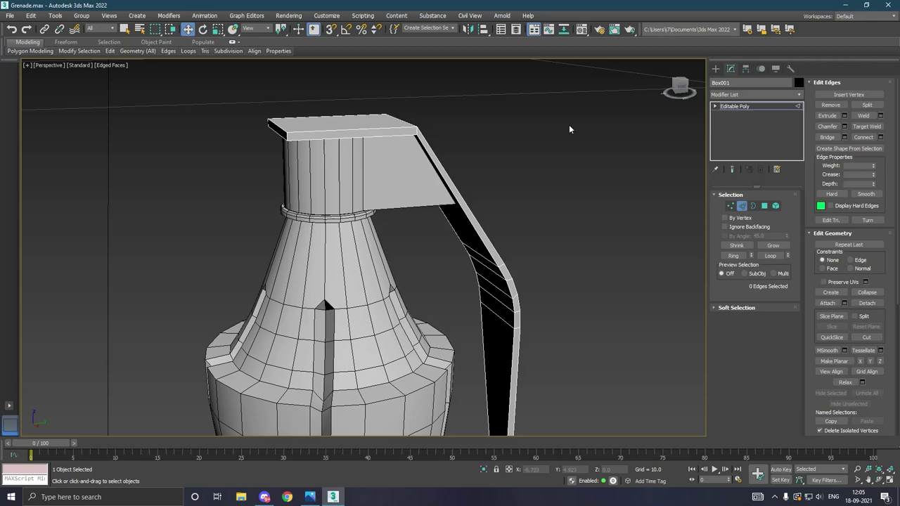
- Draw a short straight spline line in the Top view
{"action": "left_click", "coordinate": [759, 107]}
{"action": "key", "text": "t"}
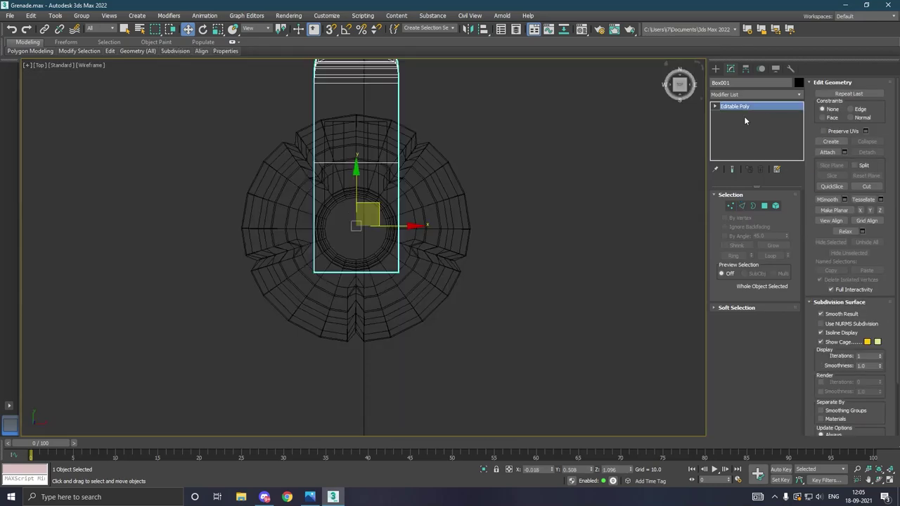
{"action": "left_click", "coordinate": [715, 69]}
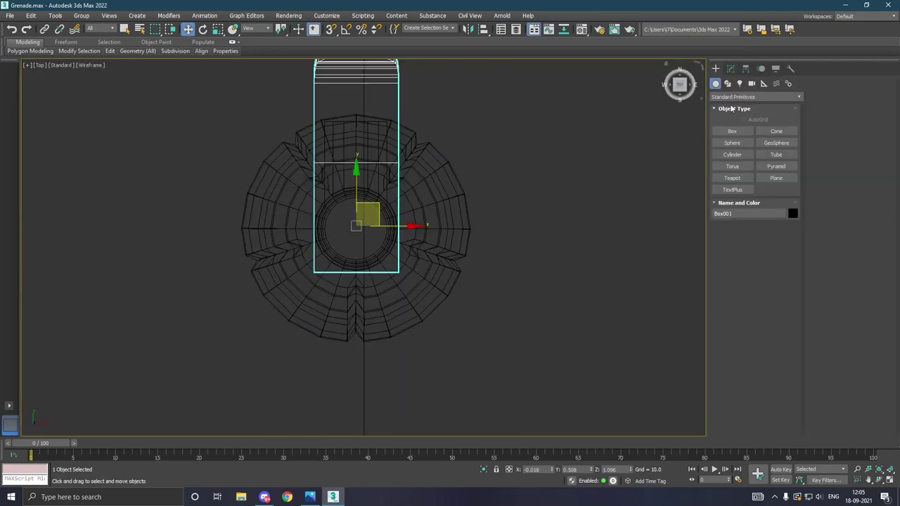
{"action": "left_click", "coordinate": [727, 83]}
{"action": "left_click", "coordinate": [733, 143]}
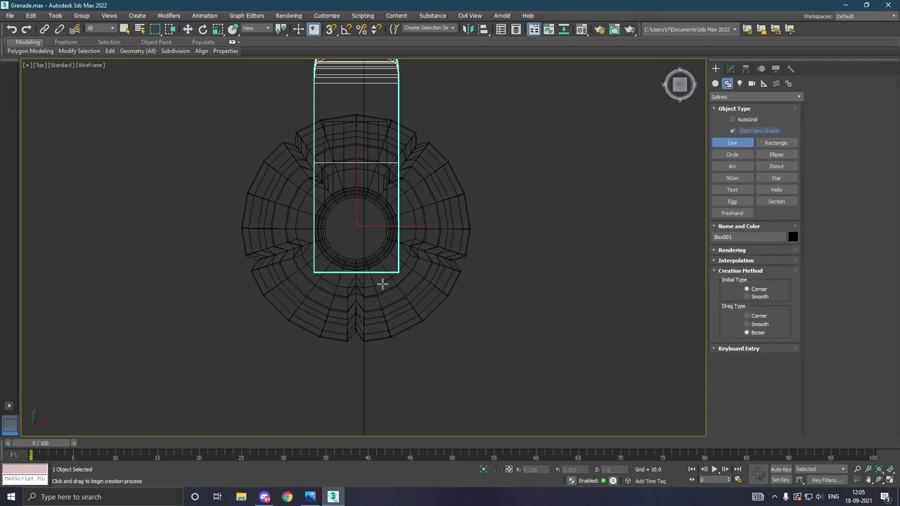
{"action": "left_click", "coordinate": [312, 273]}
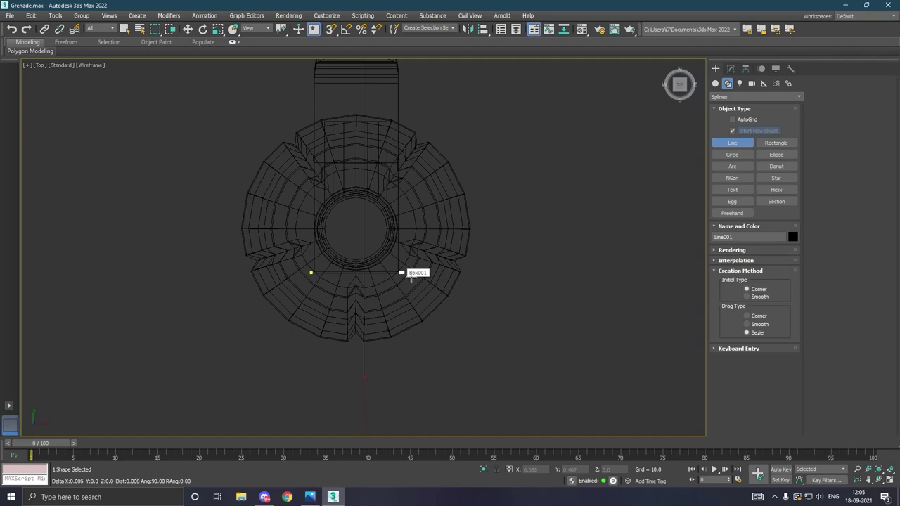
{"action": "right_click", "coordinate": [428, 261]}
{"action": "key", "text": "w"}
{"action": "left_click", "coordinate": [405, 236]}
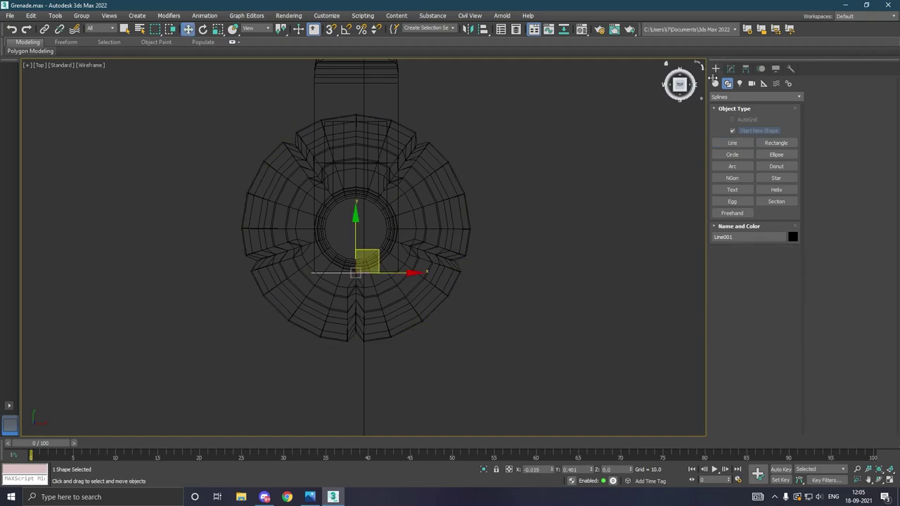
- Nudge the line's end vertex slightly to the right
{"action": "left_click", "coordinate": [731, 69]}
{"action": "key", "text": "1"}
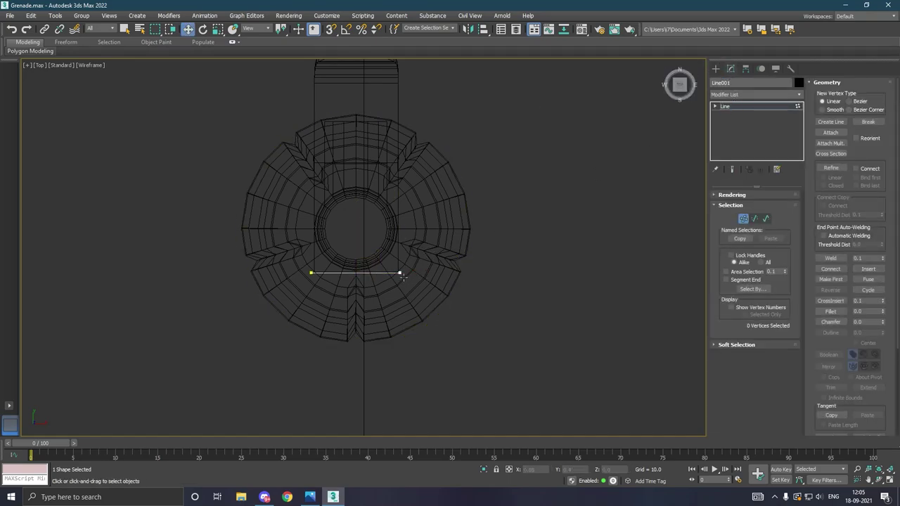
{"action": "left_click", "coordinate": [401, 274]}
{"action": "left_click_drag", "start_coordinate": [437, 278], "coordinate": [438, 278]}
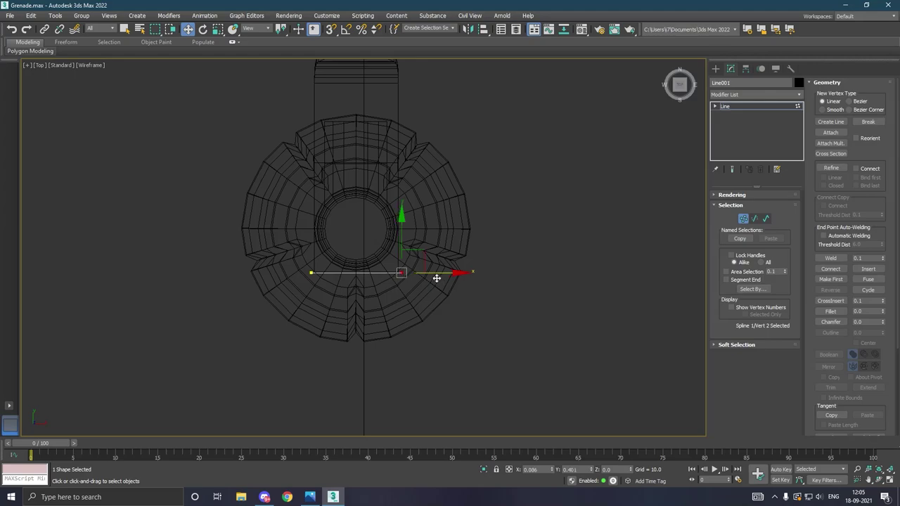
- Enable the line in renderer and viewport, and reduce its thickness to 0.06
{"action": "key", "text": "p"}
{"action": "scroll", "coordinate": [401, 237], "scroll_direction": "down", "scroll_amount": 5}
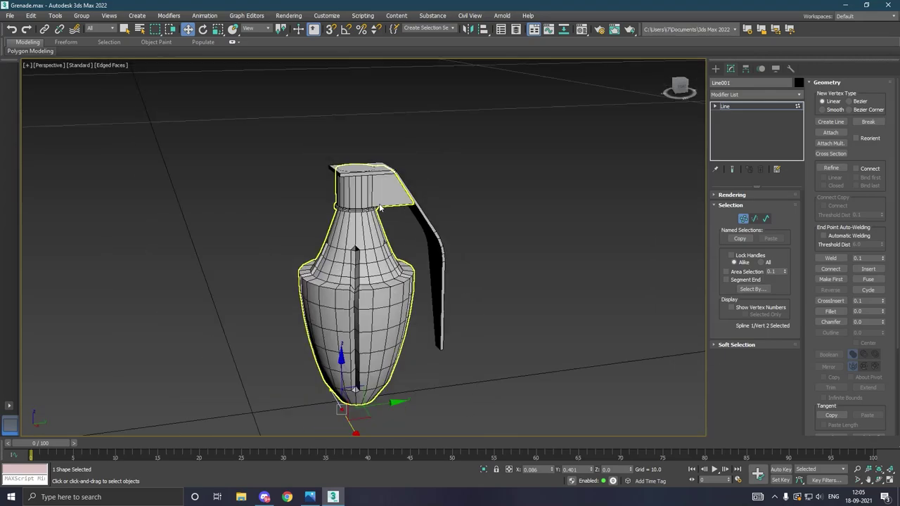
{"action": "left_click", "coordinate": [728, 107]}
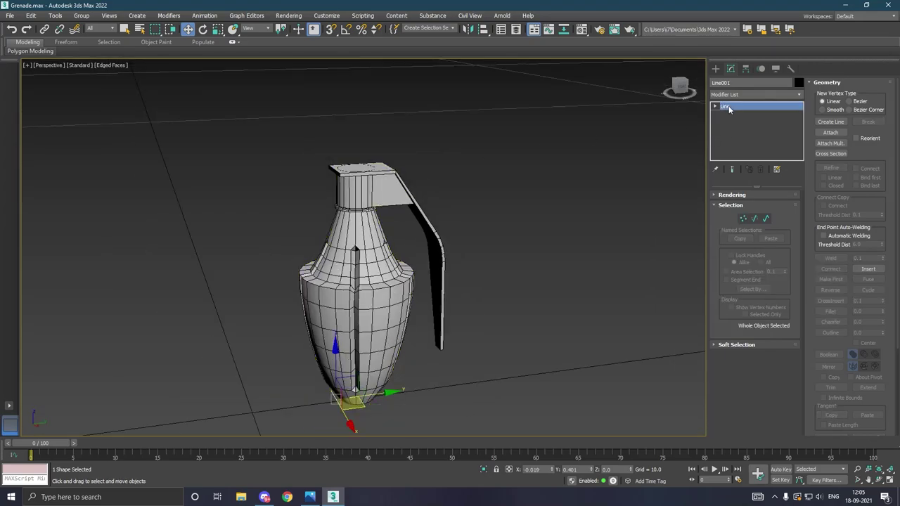
{"action": "left_click", "coordinate": [732, 195]}
{"action": "left_click", "coordinate": [734, 205]}
{"action": "left_click", "coordinate": [734, 211]}
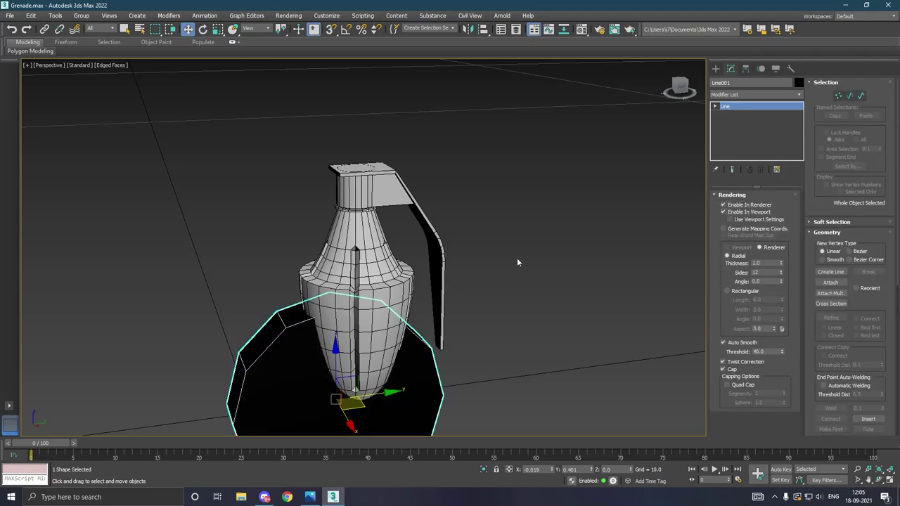
{"action": "left_click_drag", "start_coordinate": [780, 264], "coordinate": [767, 316]}
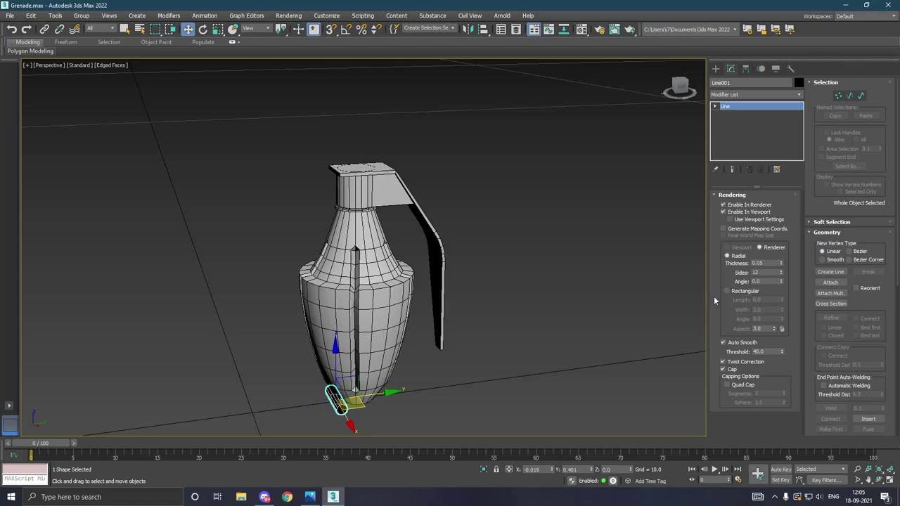
- Move the tube up onto the grenade's top cap and assign the grey material
{"action": "left_click_drag", "start_coordinate": [334, 357], "coordinate": [338, 177]}
{"action": "scroll", "coordinate": [337, 178], "scroll_direction": "up", "scroll_amount": 2}
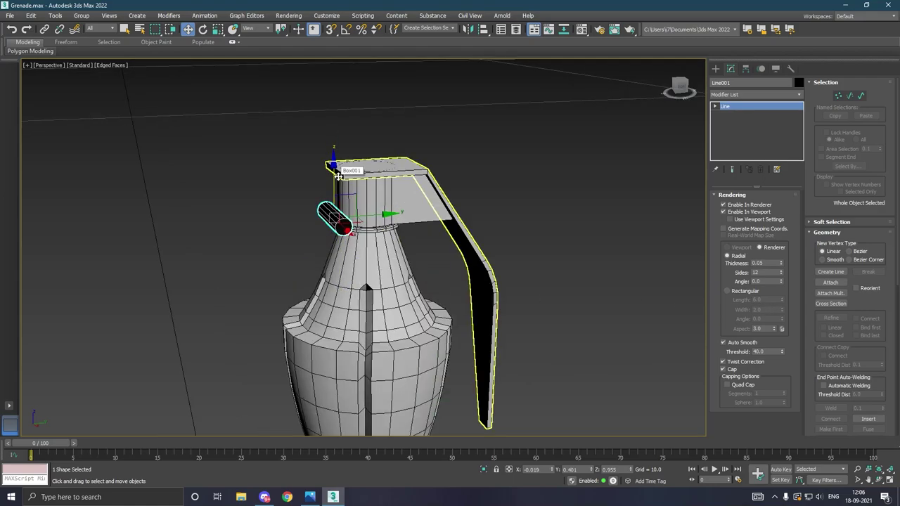
{"action": "scroll", "coordinate": [337, 177], "scroll_direction": "up", "scroll_amount": 2}
{"action": "left_click_drag", "start_coordinate": [343, 199], "coordinate": [347, 129]}
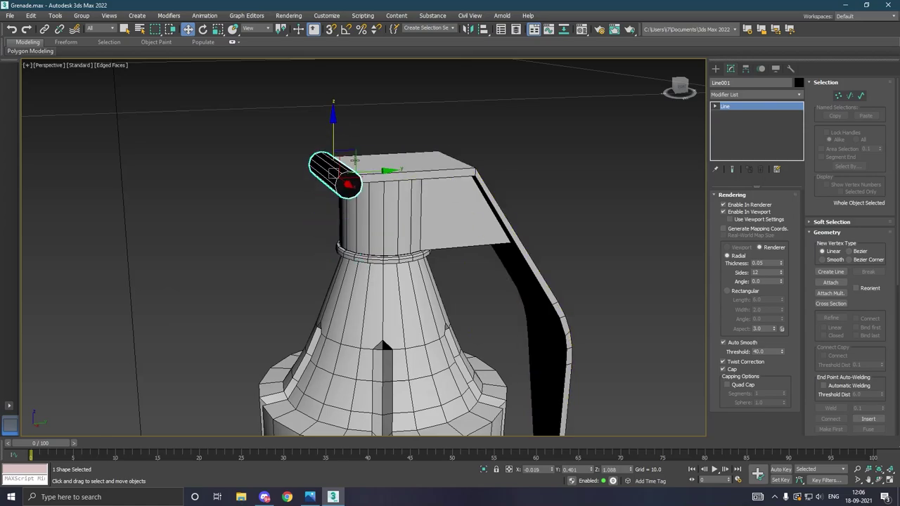
{"action": "mouse_move", "coordinate": [347, 129]}
{"action": "middle_mouse_down", "text": "alt"}
{"action": "mouse_move", "coordinate": [344, 190]}
{"action": "mouse_move", "coordinate": [357, 179]}
{"action": "middle_mouse_up", "text": "alt"}
{"action": "key", "text": "m"}
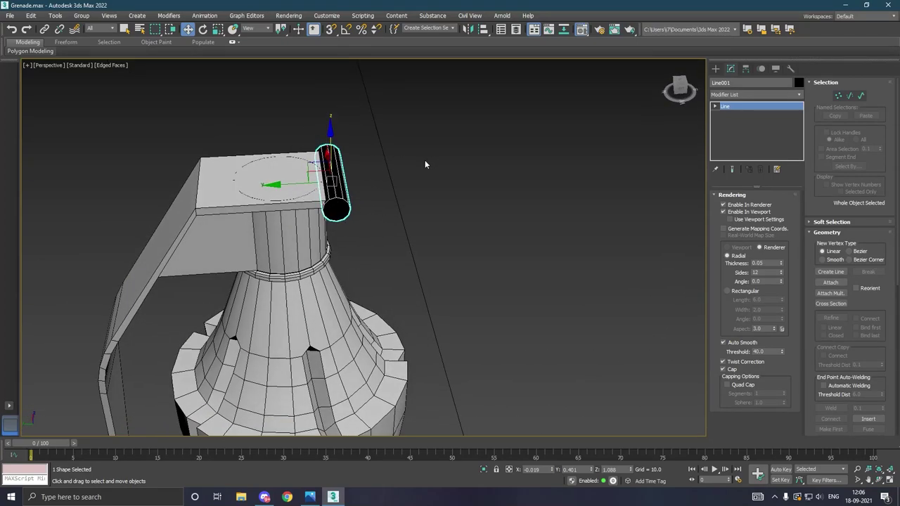
{"action": "left_click", "coordinate": [57, 190]}
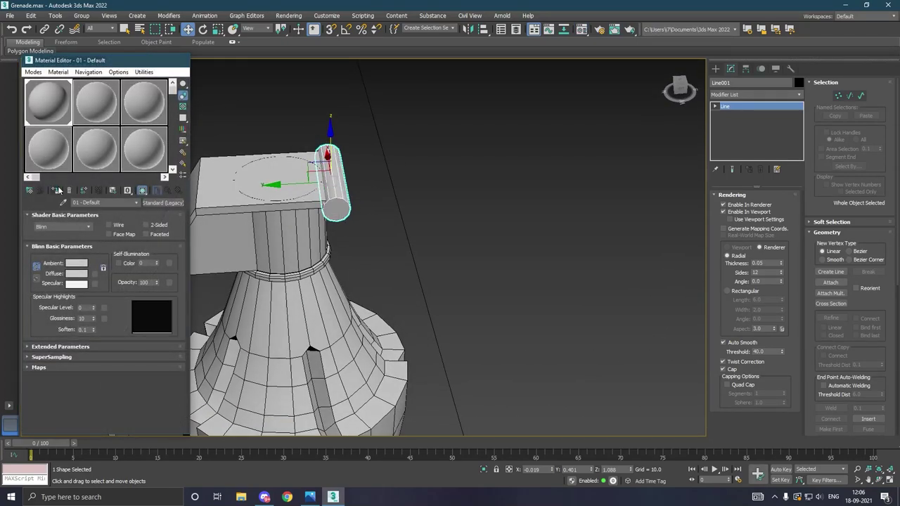
{"action": "left_click", "coordinate": [179, 59]}
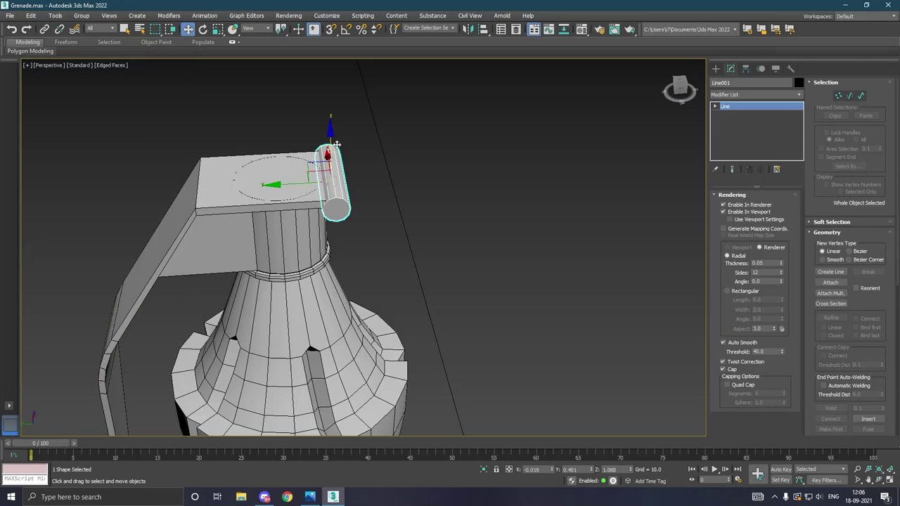
- Lift the tube slightly and set its thickness to 0.04
{"action": "left_click_drag", "start_coordinate": [330, 144], "coordinate": [338, 141]}
{"action": "mouse_move", "coordinate": [343, 176]}
{"action": "middle_mouse_down", "text": "alt"}
{"action": "mouse_move", "coordinate": [486, 164]}
{"action": "mouse_move", "coordinate": [374, 186]}
{"action": "mouse_move", "coordinate": [378, 177]}
{"action": "middle_mouse_up", "text": "alt"}
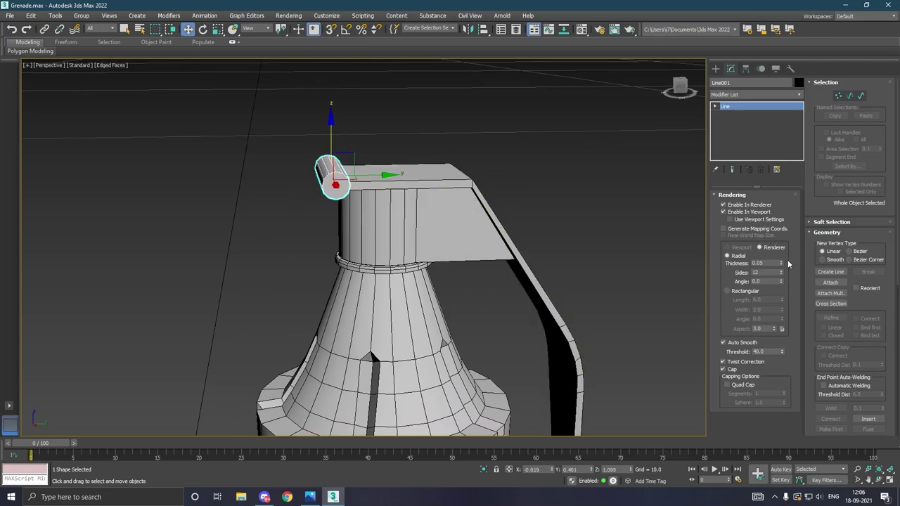
{"action": "left_click_drag", "start_coordinate": [781, 267], "coordinate": [781, 270]}
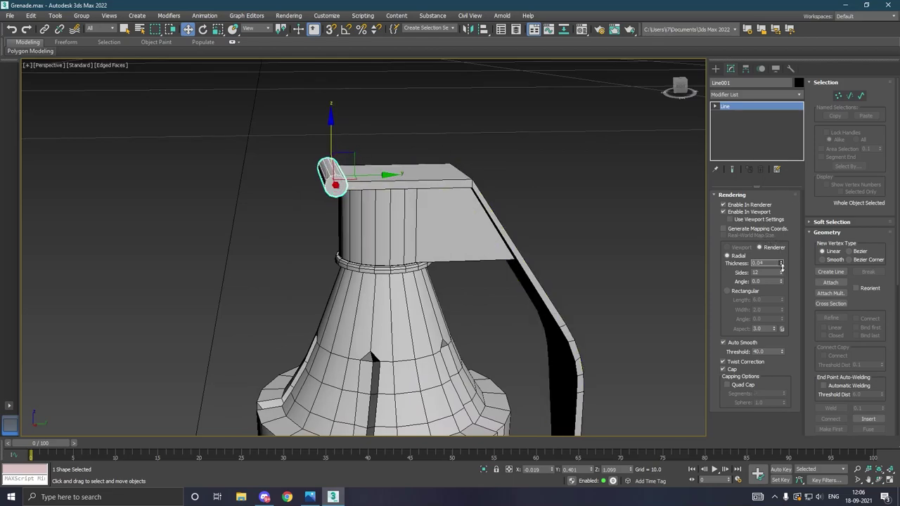
{"action": "mouse_move", "coordinate": [534, 204]}
{"action": "middle_mouse_down", "text": "alt"}
{"action": "mouse_move", "coordinate": [445, 229]}
{"action": "mouse_move", "coordinate": [449, 218]}
{"action": "mouse_move", "coordinate": [344, 209]}
{"action": "middle_mouse_up", "text": "alt"}
- Convert the tube to Editable Poly and select its end cap polygons
{"action": "right_click", "coordinate": [760, 130]}
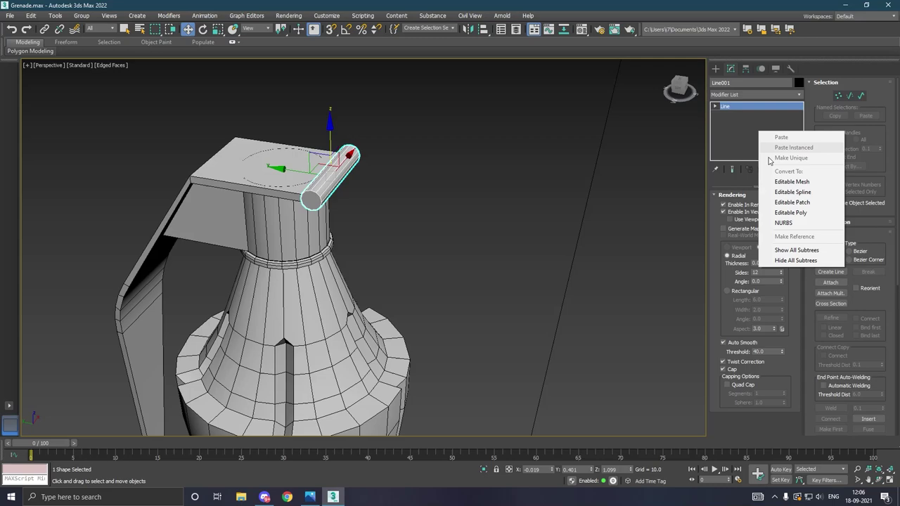
{"action": "left_click", "coordinate": [781, 215]}
{"action": "middle_click_drag", "start_coordinate": [493, 194], "coordinate": [562, 200], "text": "alt"}
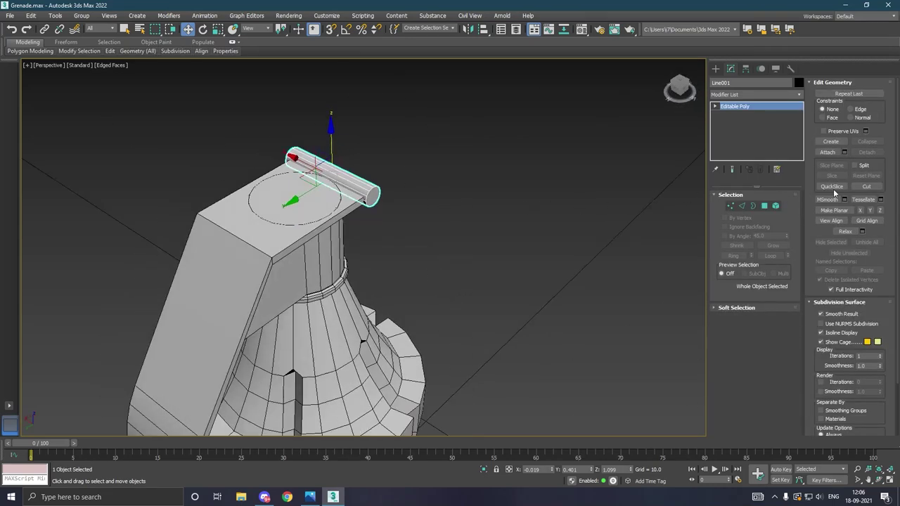
{"action": "left_click", "coordinate": [764, 205]}
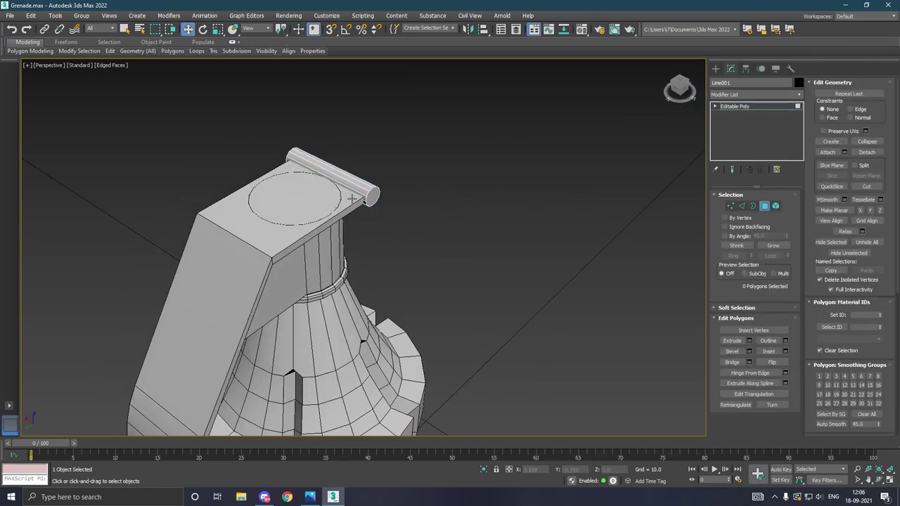
{"action": "left_click", "coordinate": [373, 202]}
{"action": "middle_click_drag", "start_coordinate": [373, 202], "coordinate": [462, 207], "text": "alt"}
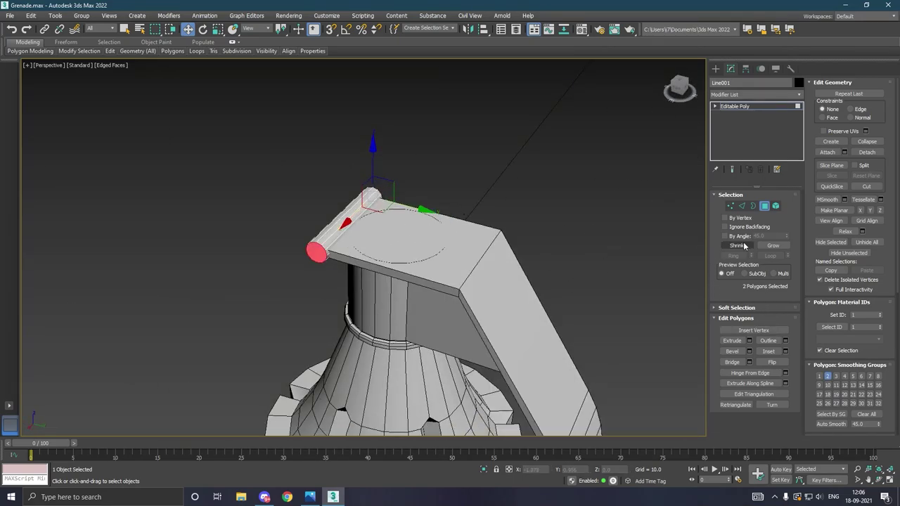
- Convert the caps to their border edges and chamfer them at 0.01
{"action": "left_click", "coordinate": [743, 206], "text": "ctrl"}
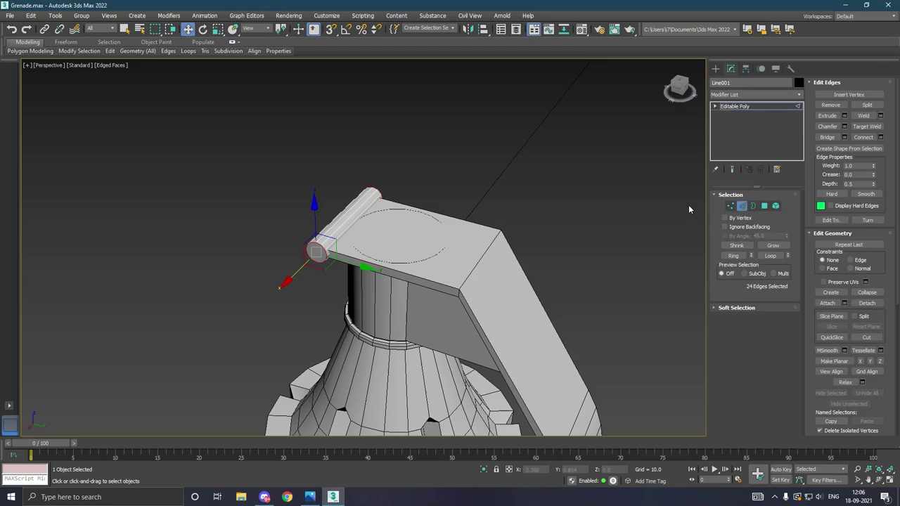
{"action": "left_click", "coordinate": [845, 127]}
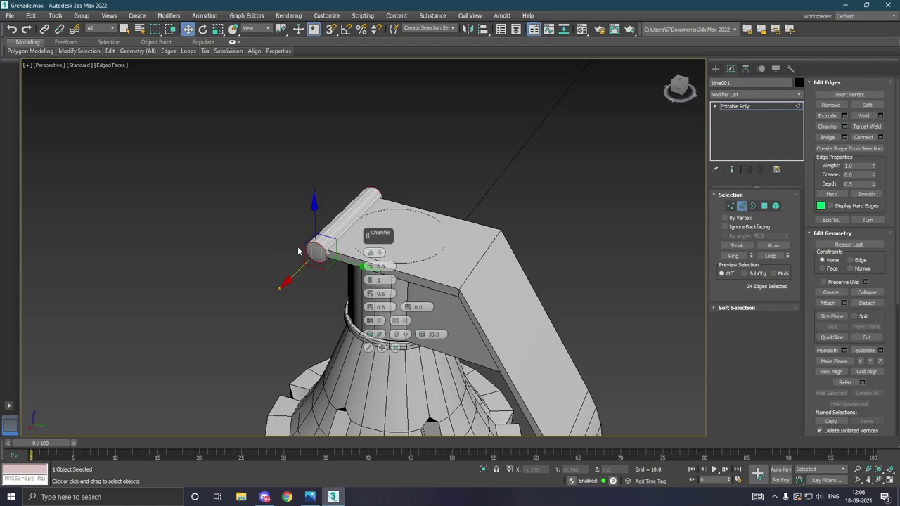
{"action": "middle_click_drag", "start_coordinate": [297, 251], "coordinate": [319, 249], "text": "alt"}
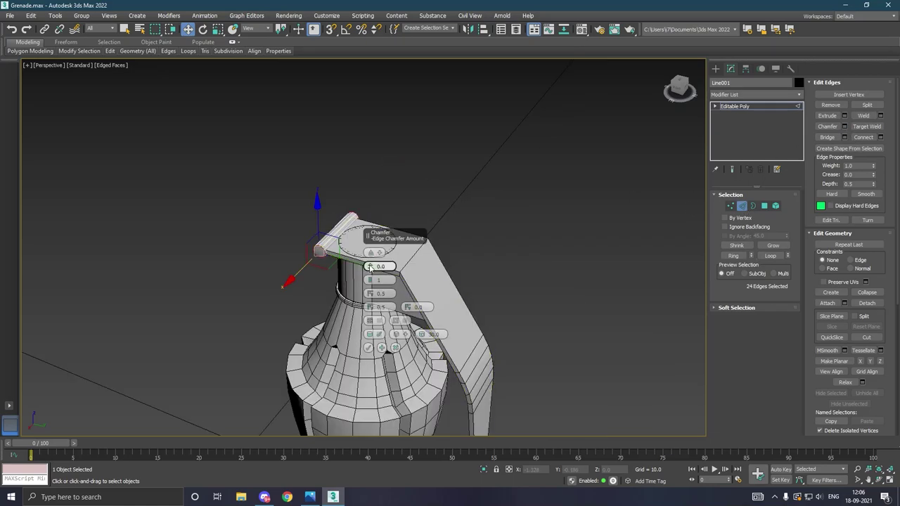
{"action": "left_click_drag", "start_coordinate": [370, 268], "coordinate": [369, 269]}
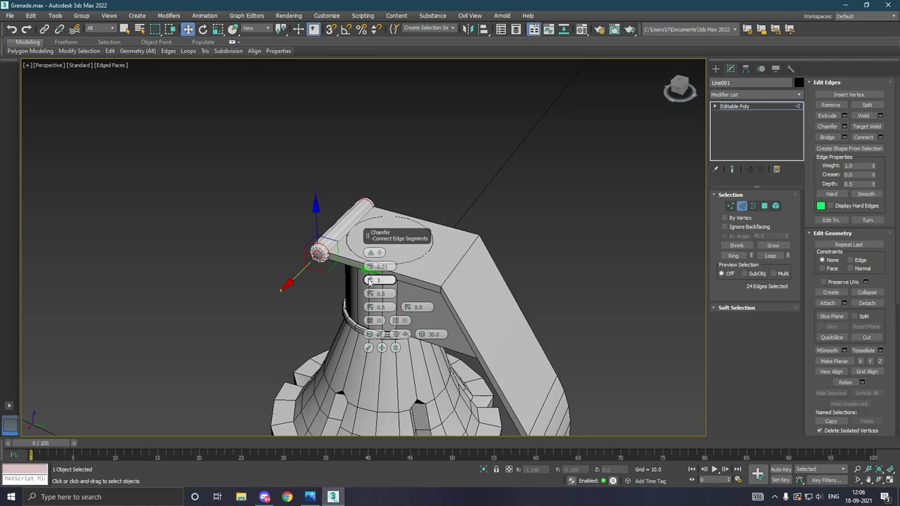
{"action": "left_click", "coordinate": [370, 269]}
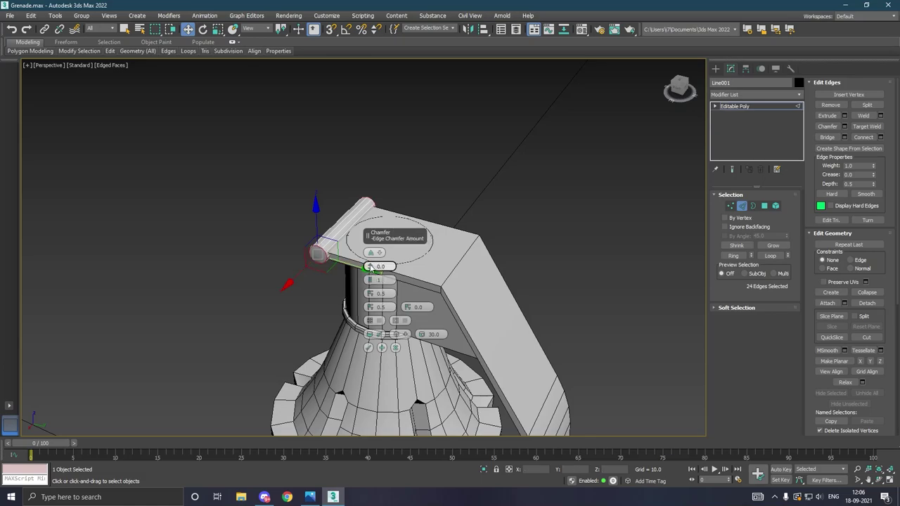
{"action": "left_click", "coordinate": [368, 347]}
{"action": "scroll", "coordinate": [348, 279], "scroll_direction": "down", "scroll_amount": 2}
{"action": "scroll", "coordinate": [349, 278], "scroll_direction": "down", "scroll_amount": 2}
{"action": "scroll", "coordinate": [359, 274], "scroll_direction": "down", "scroll_amount": 1}
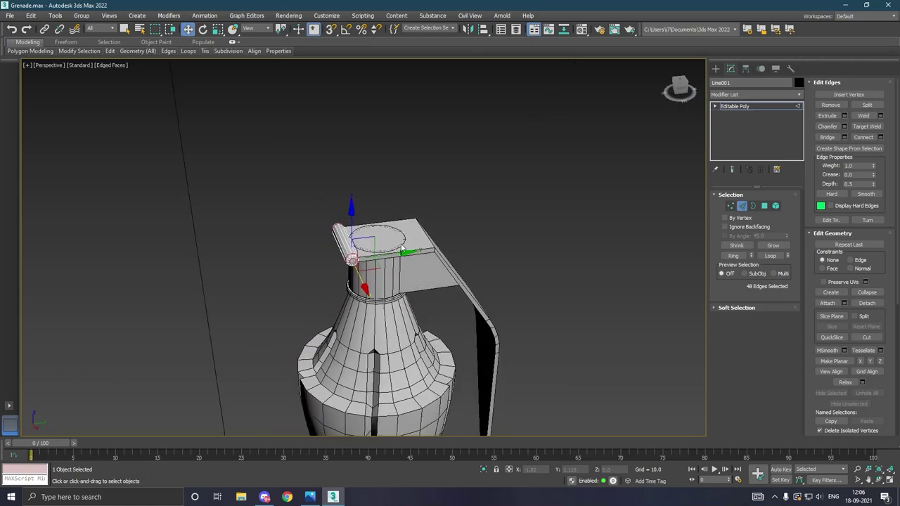
{"action": "scroll", "coordinate": [379, 243], "scroll_direction": "down", "scroll_amount": 2}
- Select Cylinder001 and pick the edge loop around its shoulder
{"action": "left_click", "coordinate": [763, 107]}
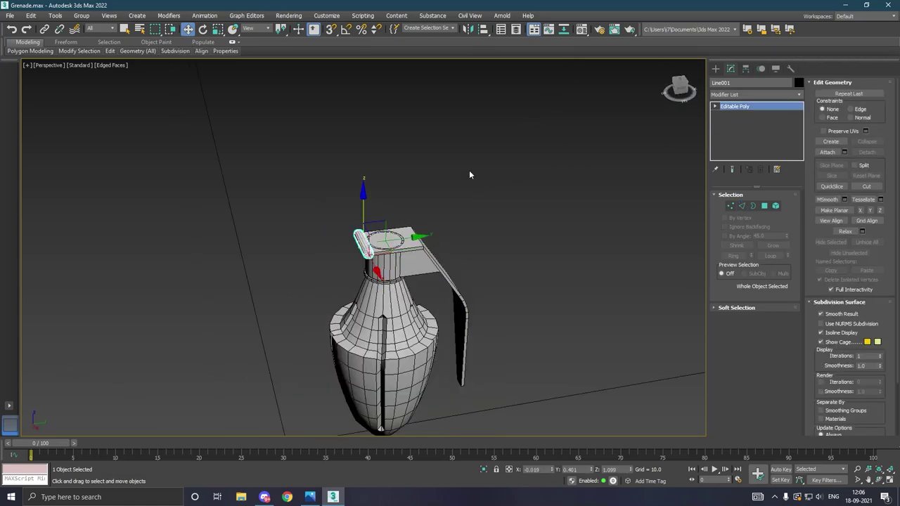
{"action": "scroll", "coordinate": [469, 170], "scroll_direction": "down", "scroll_amount": 2}
{"action": "scroll", "coordinate": [469, 171], "scroll_direction": "down", "scroll_amount": 1}
{"action": "scroll", "coordinate": [428, 320], "scroll_direction": "up", "scroll_amount": 3}
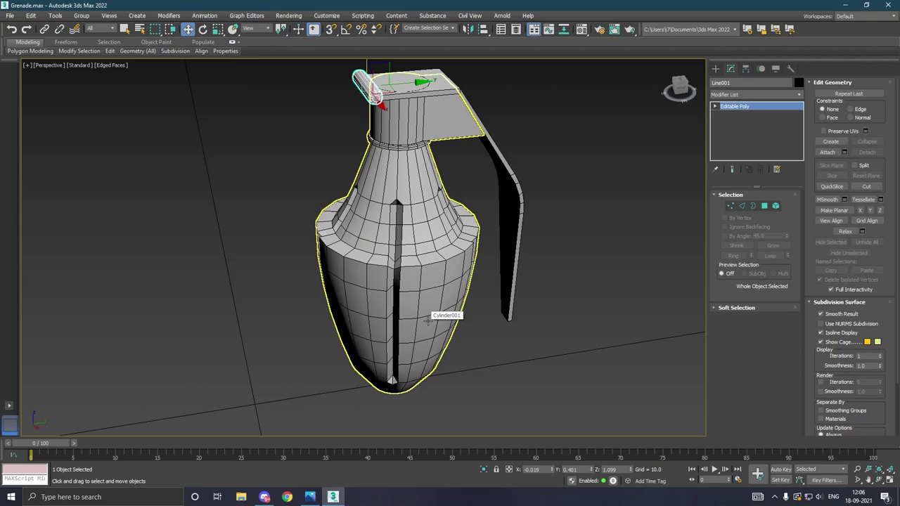
{"action": "left_click", "coordinate": [428, 320]}
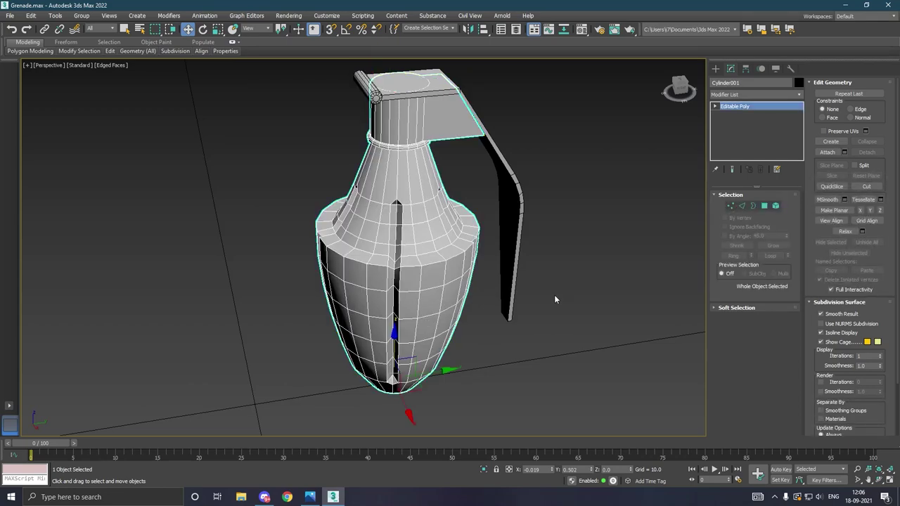
{"action": "left_click", "coordinate": [742, 205]}
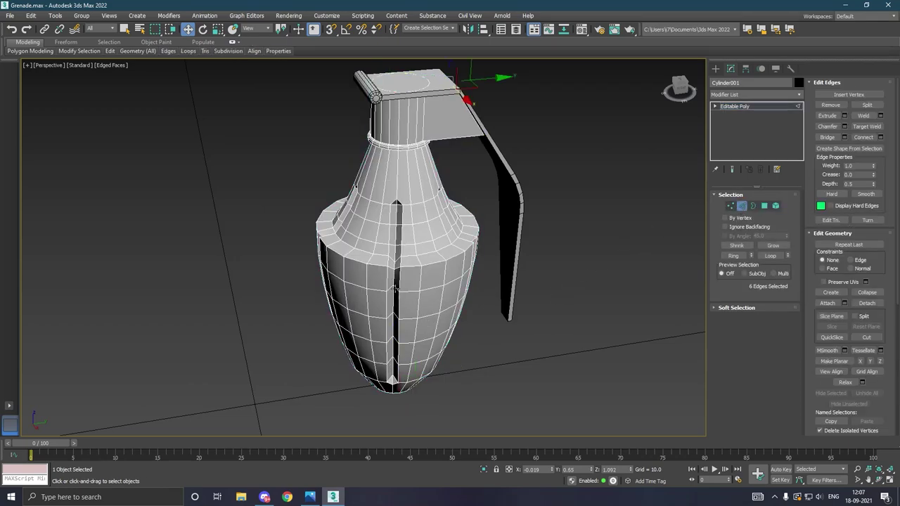
{"action": "double_click", "coordinate": [415, 258]}
{"action": "middle_click_drag", "start_coordinate": [415, 257], "coordinate": [444, 273], "text": "alt"}
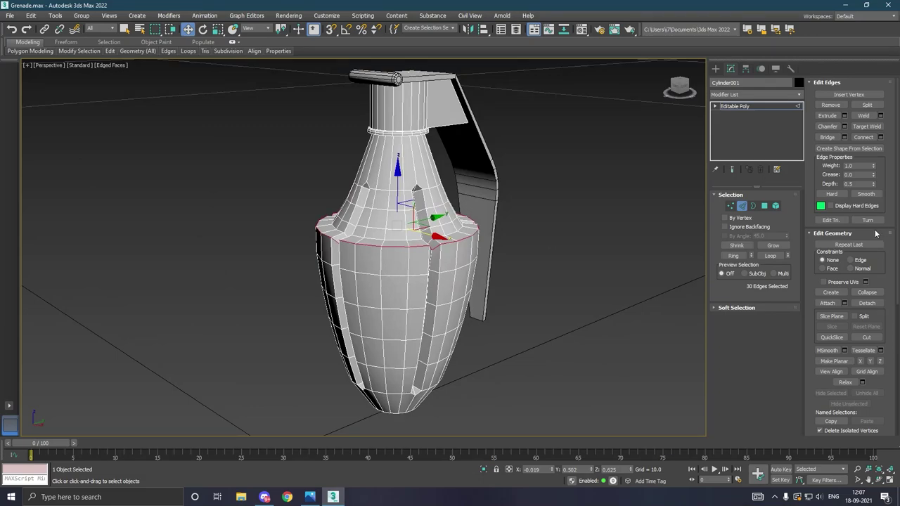
- Chamfer the shoulder loop, lowering the amount from 0.06 to 0.04
{"action": "left_click", "coordinate": [844, 127]}
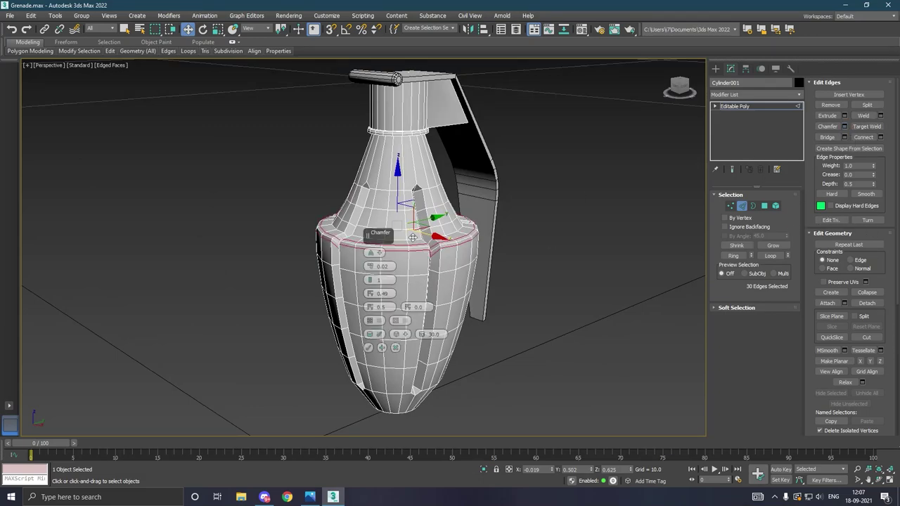
{"action": "scroll", "coordinate": [370, 267], "scroll_direction": "up", "scroll_amount": 2}
{"action": "scroll", "coordinate": [367, 267], "scroll_direction": "up", "scroll_amount": 1}
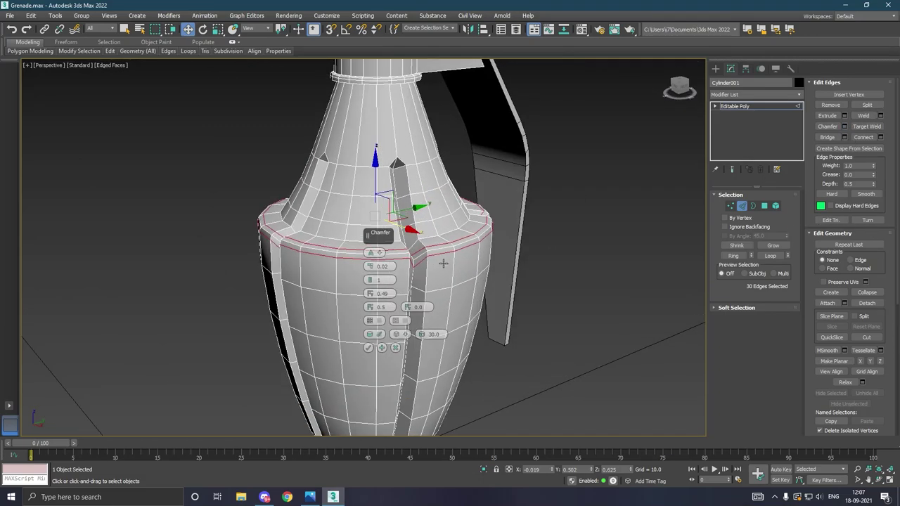
{"action": "scroll", "coordinate": [366, 267], "scroll_direction": "up", "scroll_amount": 1}
{"action": "left_click_drag", "start_coordinate": [367, 234], "coordinate": [423, 235]}
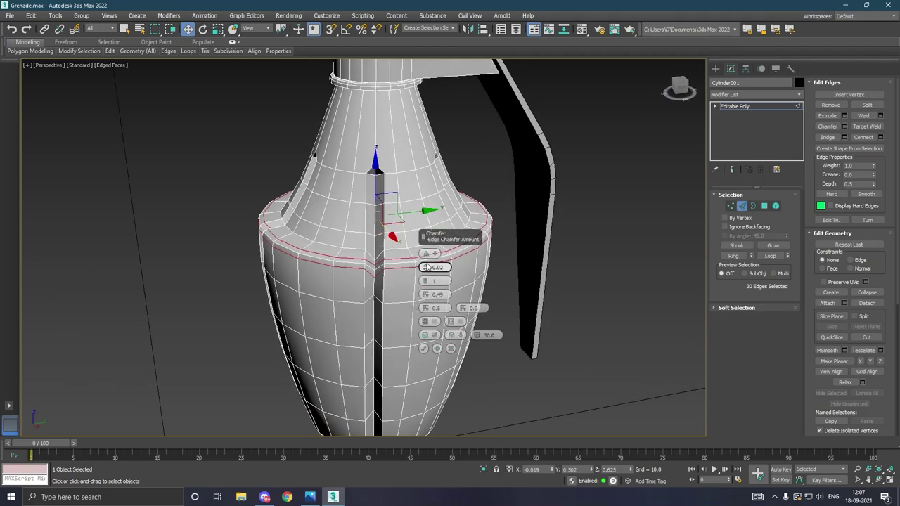
{"action": "left_click_drag", "start_coordinate": [428, 268], "coordinate": [428, 264]}
{"action": "mouse_move", "coordinate": [362, 274]}
{"action": "middle_mouse_down", "text": "alt"}
{"action": "mouse_move", "coordinate": [402, 261]}
{"action": "mouse_move", "coordinate": [378, 265]}
{"action": "middle_mouse_up", "text": "alt"}
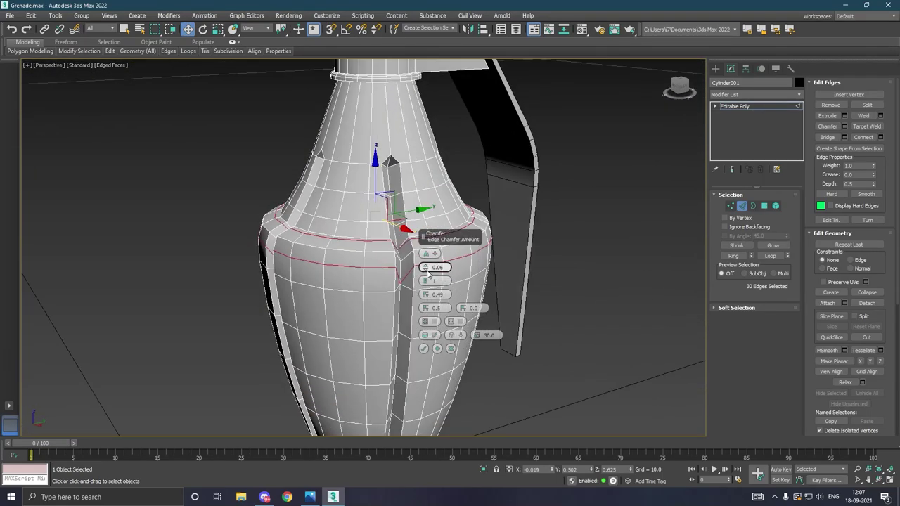
{"action": "left_click_drag", "start_coordinate": [427, 271], "coordinate": [427, 274]}
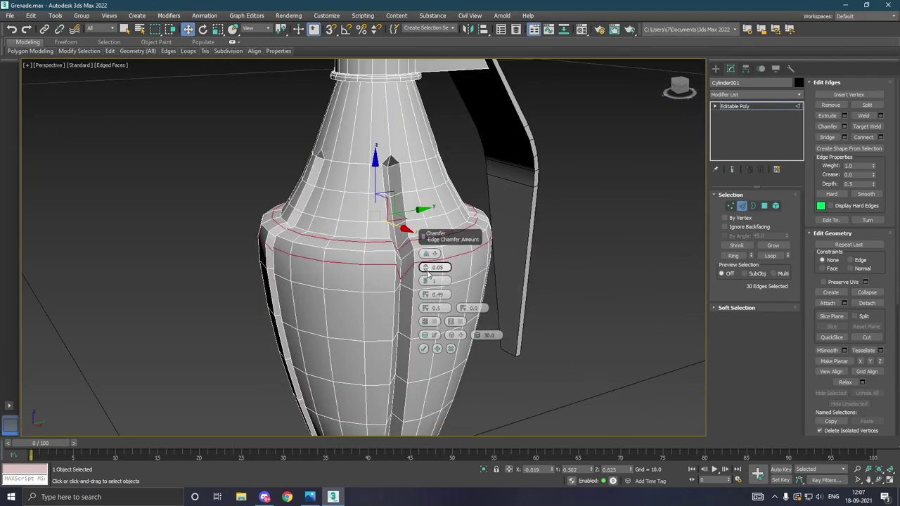
{"action": "left_click", "coordinate": [424, 350]}
{"action": "mouse_move", "coordinate": [424, 350]}
{"action": "middle_mouse_down", "text": "alt"}
{"action": "mouse_move", "coordinate": [441, 258]}
{"action": "mouse_move", "coordinate": [464, 262]}
{"action": "middle_mouse_up", "text": "alt"}
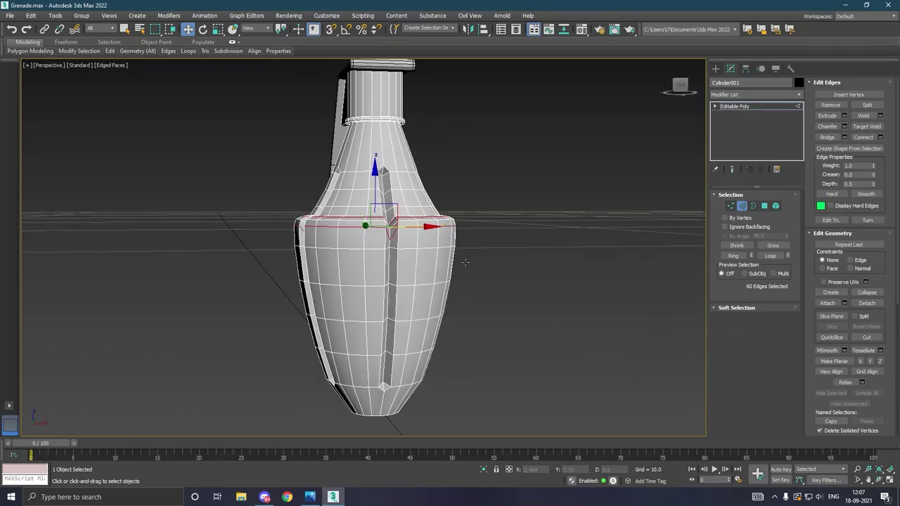
- Select the outline edge loops of five vertical strips on the grenade body
{"action": "double_click", "coordinate": [400, 318]}
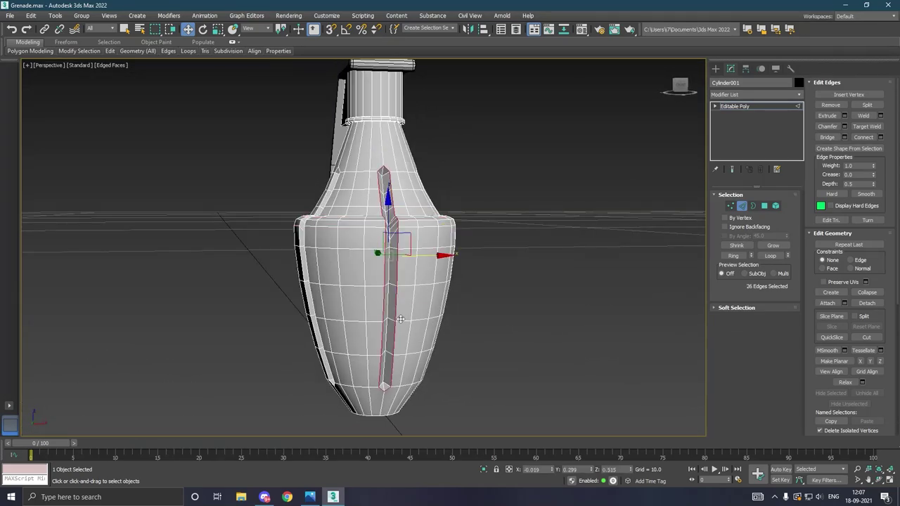
{"action": "double_click", "coordinate": [324, 336], "text": "ctrl"}
{"action": "mouse_move", "coordinate": [324, 336]}
{"action": "middle_mouse_down", "text": "alt"}
{"action": "mouse_move", "coordinate": [294, 339]}
{"action": "mouse_move", "coordinate": [372, 315]}
{"action": "mouse_move", "coordinate": [486, 301]}
{"action": "mouse_move", "coordinate": [450, 316]}
{"action": "mouse_move", "coordinate": [509, 296]}
{"action": "middle_mouse_up", "text": "alt"}
{"action": "double_click", "coordinate": [265, 345], "text": "ctrl"}
{"action": "double_click", "coordinate": [412, 315], "text": "ctrl"}
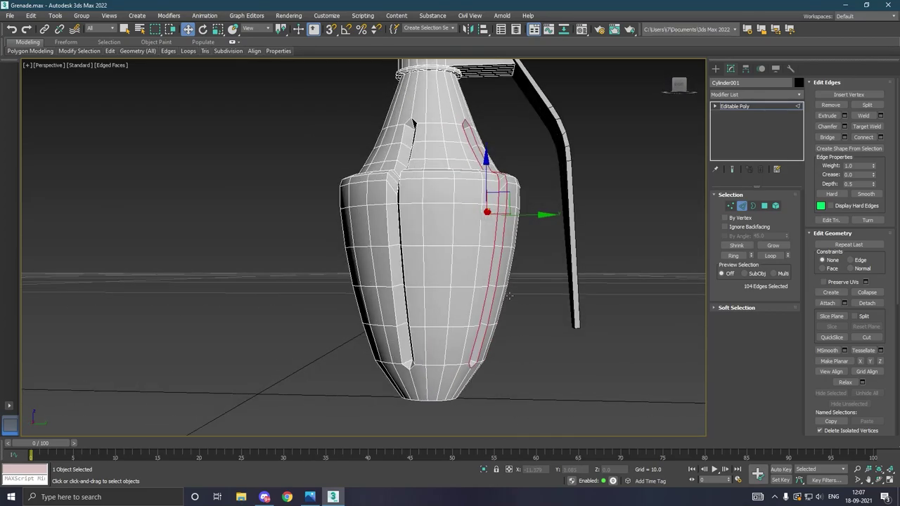
{"action": "double_click", "coordinate": [416, 343], "text": "ctrl"}
{"action": "mouse_move", "coordinate": [435, 315]}
{"action": "middle_mouse_down", "text": "alt"}
{"action": "mouse_move", "coordinate": [463, 336]}
{"action": "mouse_move", "coordinate": [448, 337]}
{"action": "middle_mouse_up", "text": "alt"}
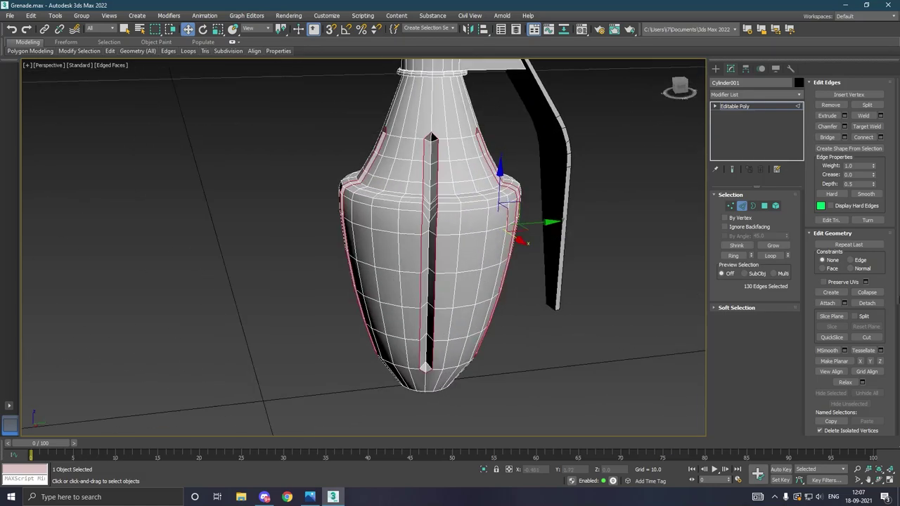
- Chamfer the selected strip edges by 0.03, then leave Edge mode and deselect the grenade
{"action": "left_click", "coordinate": [845, 125]}
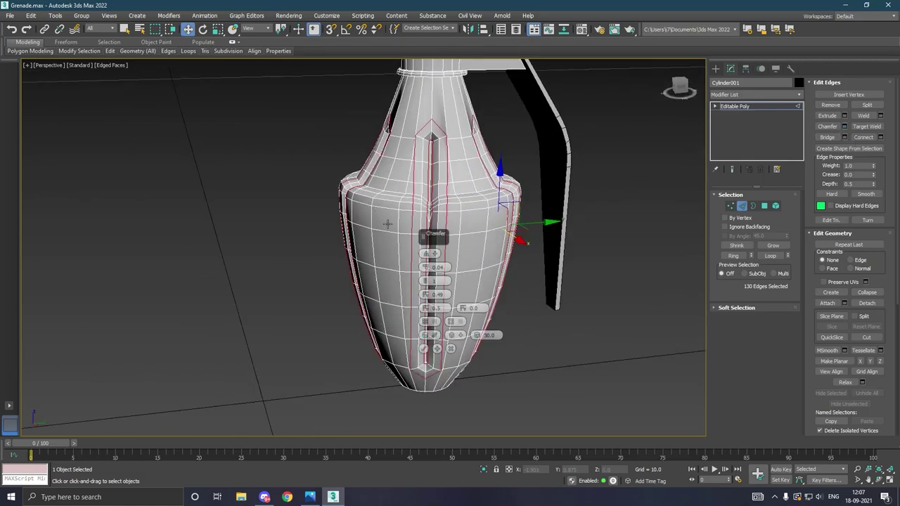
{"action": "middle_click_drag", "start_coordinate": [480, 224], "coordinate": [433, 242], "text": "alt"}
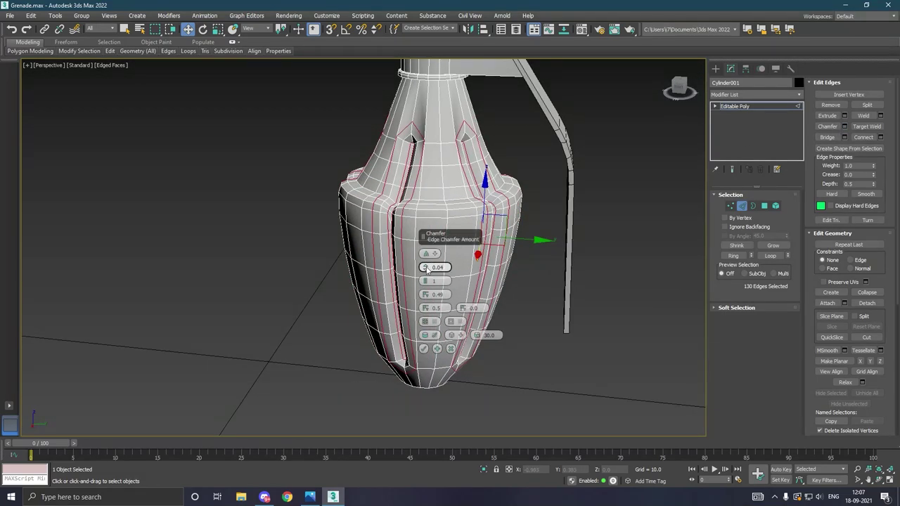
{"action": "left_click", "coordinate": [425, 270]}
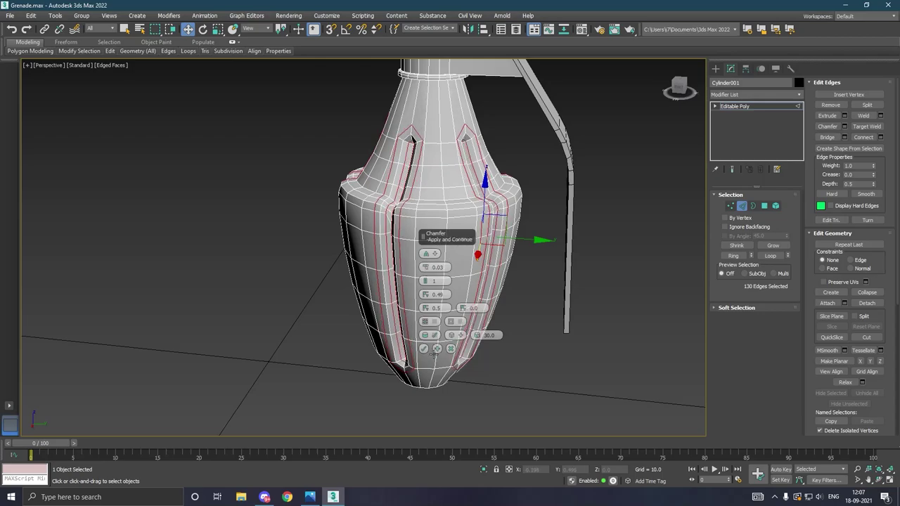
{"action": "left_click", "coordinate": [423, 349]}
{"action": "mouse_move", "coordinate": [424, 346]}
{"action": "middle_mouse_down", "text": "alt"}
{"action": "mouse_move", "coordinate": [435, 280]}
{"action": "mouse_move", "coordinate": [476, 317]}
{"action": "mouse_move", "coordinate": [407, 267]}
{"action": "middle_mouse_up", "text": "alt"}
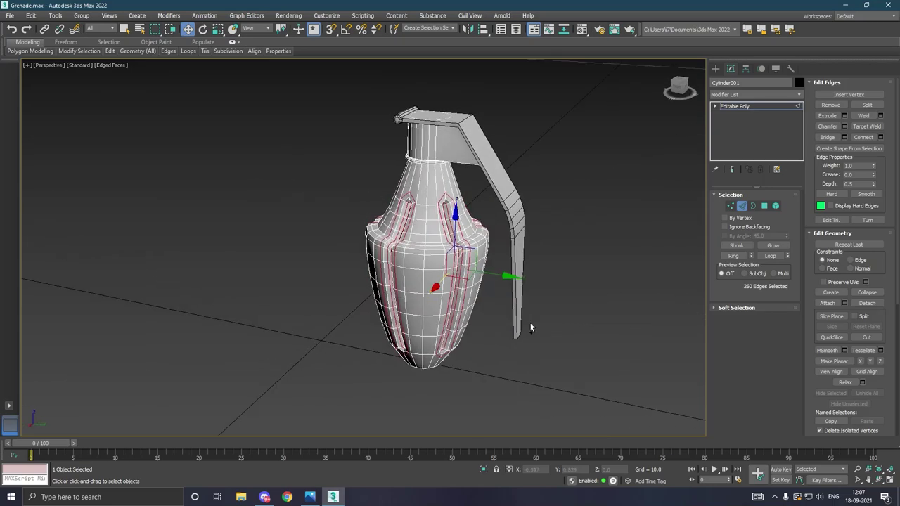
{"action": "left_click", "coordinate": [760, 107]}
{"action": "left_click", "coordinate": [559, 196]}
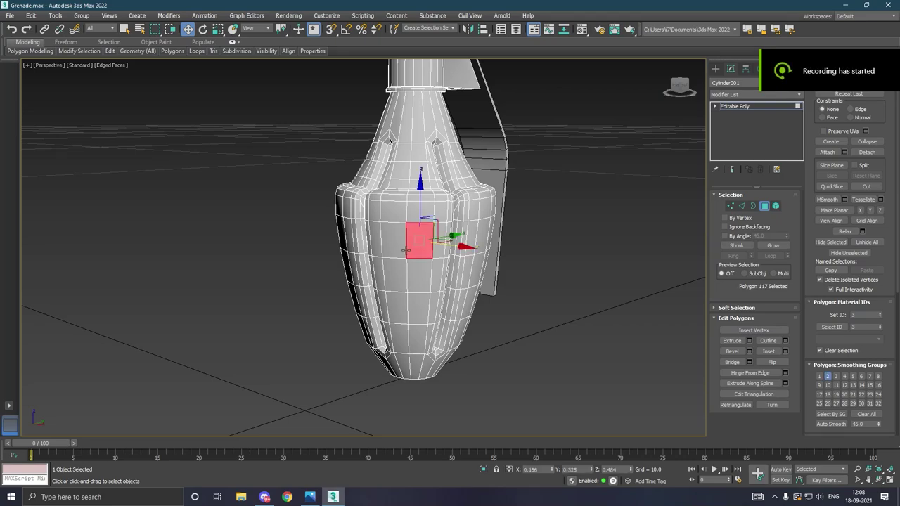
- Try selecting a few polygons on the grenade's front, then clear the selection
{"action": "left_click", "coordinate": [405, 250], "text": "ctrl"}
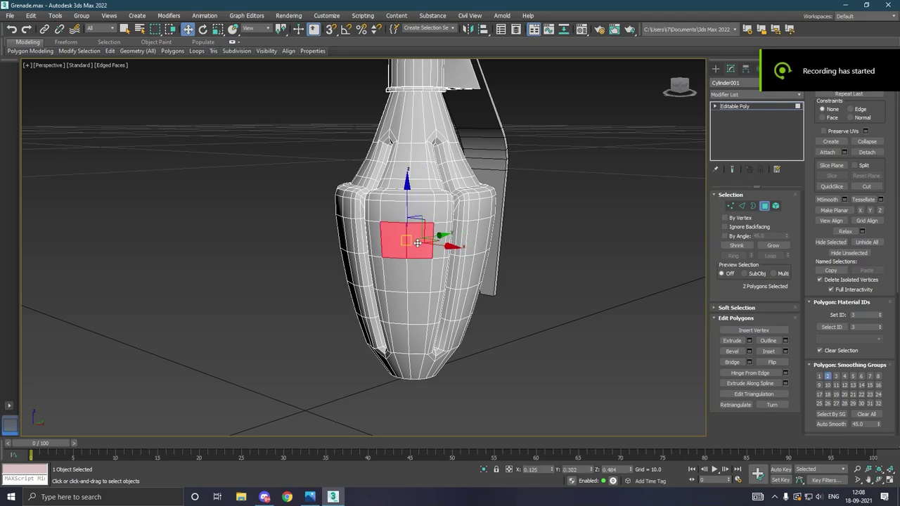
{"action": "middle_click_drag", "start_coordinate": [405, 250], "coordinate": [392, 249], "text": "alt"}
{"action": "scroll", "coordinate": [391, 250], "scroll_direction": "up", "scroll_amount": 2}
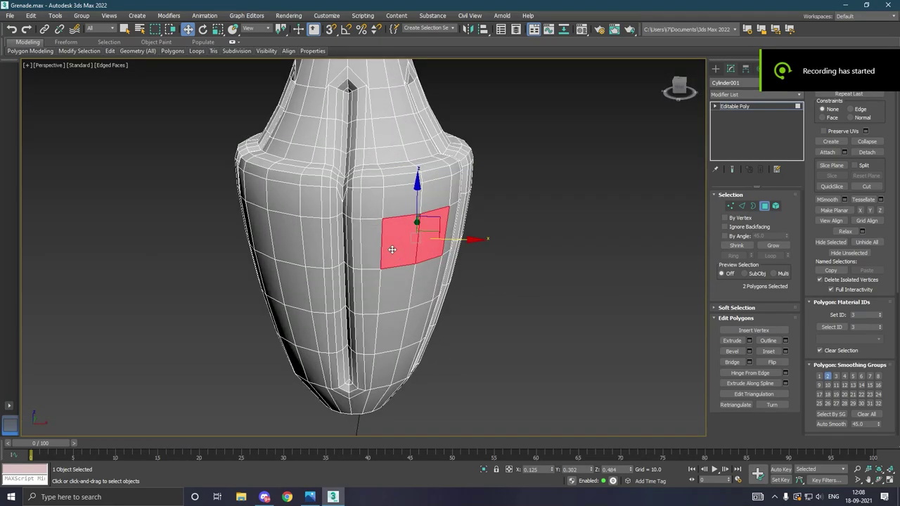
{"action": "left_click", "coordinate": [372, 252], "text": "ctrl"}
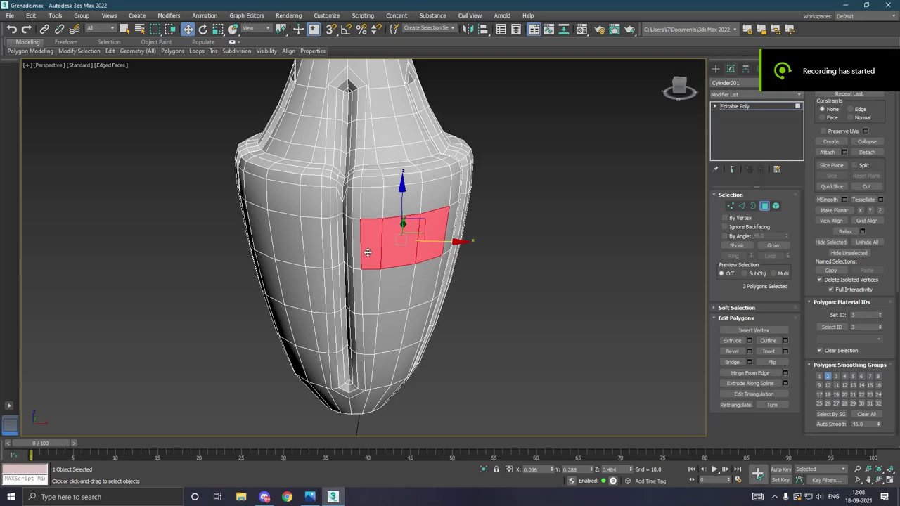
{"action": "left_click", "coordinate": [405, 258]}
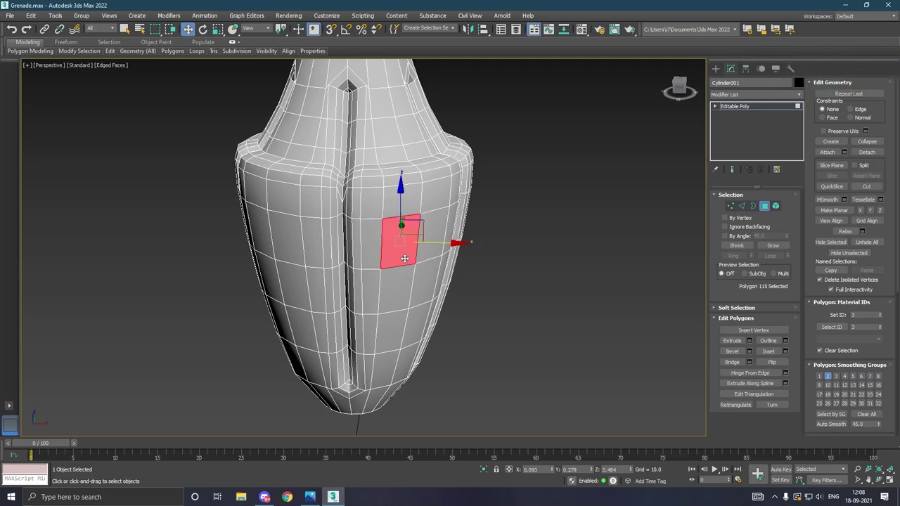
{"action": "left_click", "coordinate": [528, 252]}
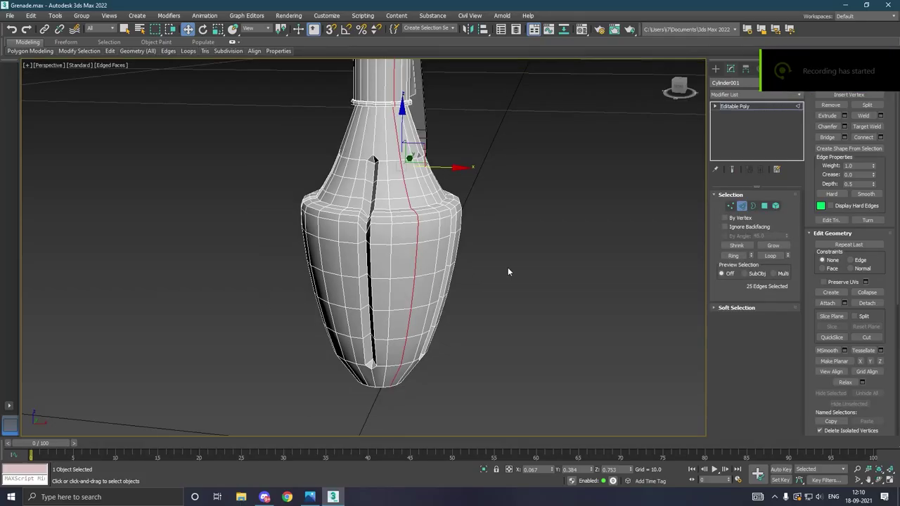
- Select the vertical edge loops down the grenade body, undoing two stray loop picks
{"action": "mouse_move", "coordinate": [507, 267]}
{"action": "middle_mouse_down", "text": "alt"}
{"action": "mouse_move", "coordinate": [455, 274]}
{"action": "mouse_move", "coordinate": [505, 298]}
{"action": "middle_mouse_up", "text": "alt"}
{"action": "double_click", "coordinate": [481, 276], "text": "ctrl"}
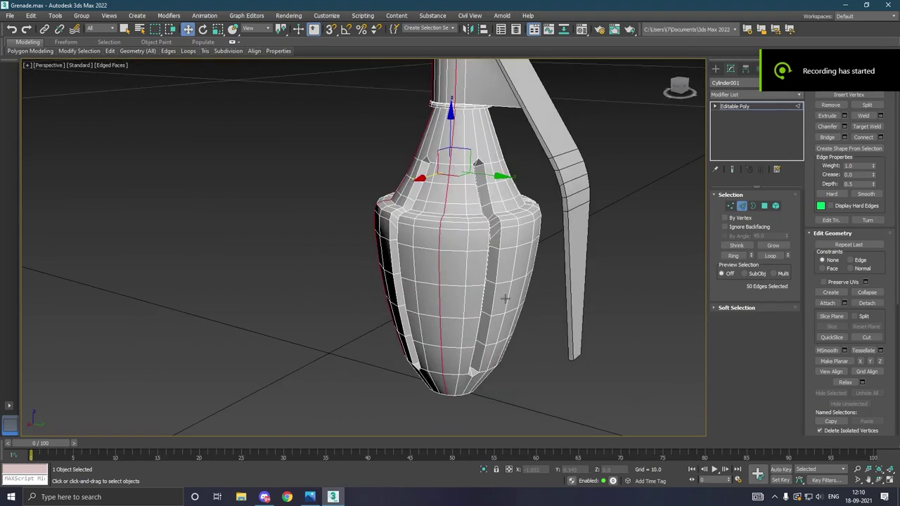
{"action": "double_click", "coordinate": [523, 302], "text": "ctrl"}
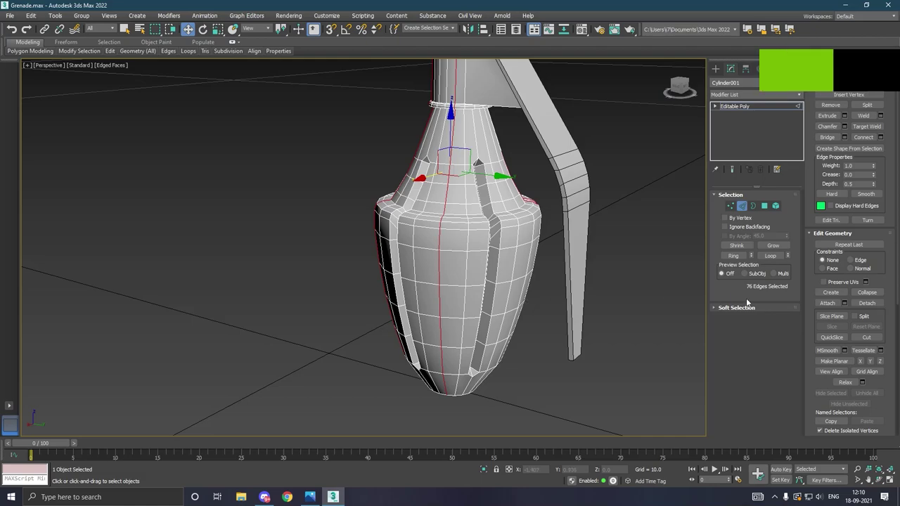
{"action": "left_click", "coordinate": [12, 29]}
{"action": "left_click", "coordinate": [12, 29]}
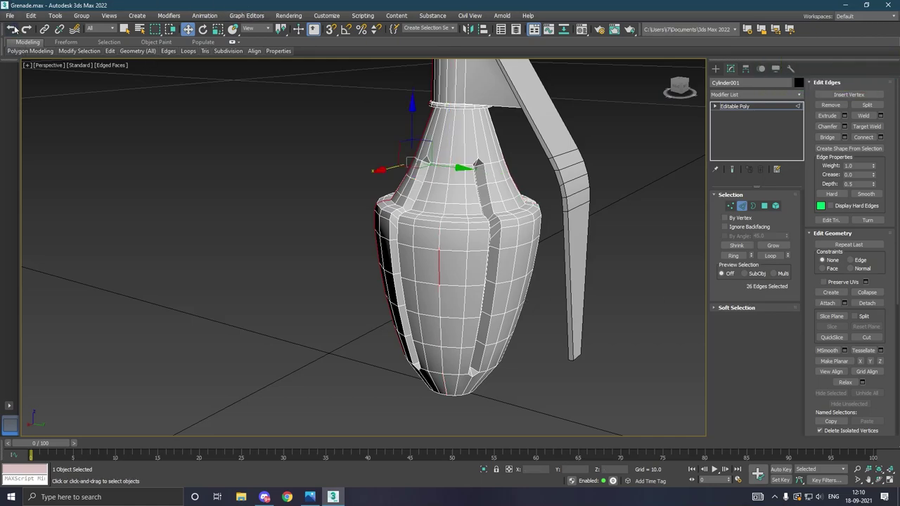
{"action": "double_click", "coordinate": [444, 310], "text": "ctrl"}
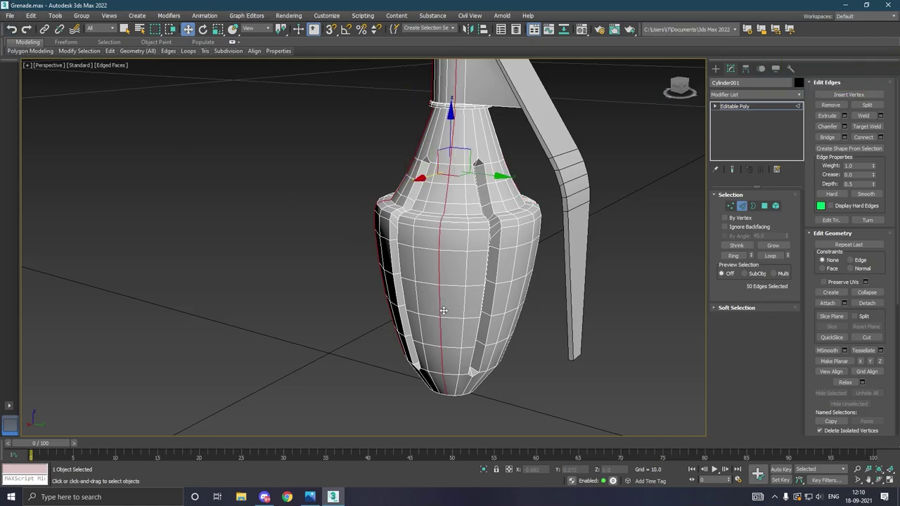
{"action": "double_click", "coordinate": [526, 300], "text": "ctrl"}
{"action": "mouse_move", "coordinate": [525, 300]}
{"action": "middle_mouse_down", "text": "alt"}
{"action": "mouse_move", "coordinate": [518, 325]}
{"action": "mouse_move", "coordinate": [485, 318]}
{"action": "mouse_move", "coordinate": [533, 273]}
{"action": "mouse_move", "coordinate": [478, 223]}
{"action": "middle_mouse_up", "text": "alt"}
{"action": "double_click", "coordinate": [490, 322], "text": "ctrl"}
{"action": "double_click", "coordinate": [509, 323], "text": "ctrl"}
{"action": "scroll", "coordinate": [495, 310], "scroll_direction": "down", "scroll_amount": 3}
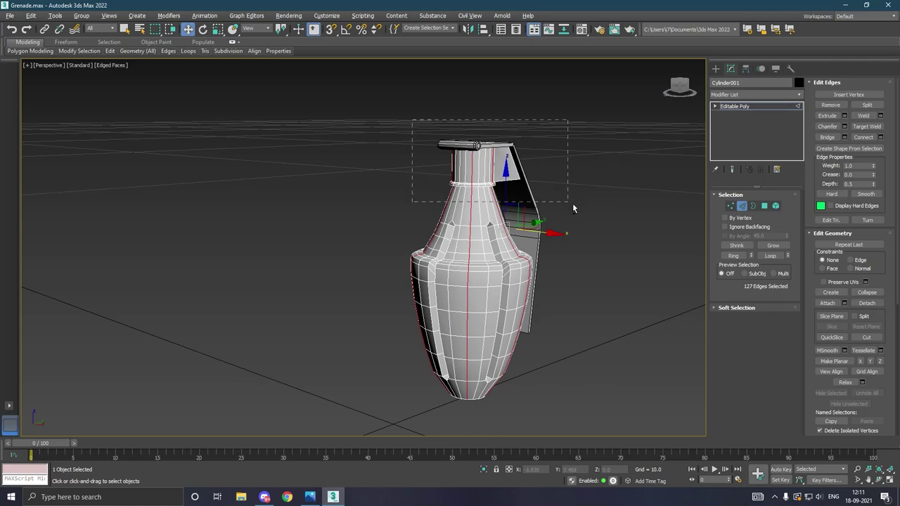
- Deselect the neck edges with a region drag and reframe the grenade's front
{"action": "left_click_drag", "start_coordinate": [572, 208], "coordinate": [573, 209], "text": "alt"}
{"action": "mouse_move", "coordinate": [572, 209]}
{"action": "middle_mouse_down", "text": "alt"}
{"action": "mouse_move", "coordinate": [545, 212]}
{"action": "mouse_move", "coordinate": [578, 217]}
{"action": "middle_mouse_up", "text": "alt"}
{"action": "middle_click_drag", "start_coordinate": [524, 250], "coordinate": [519, 186]}
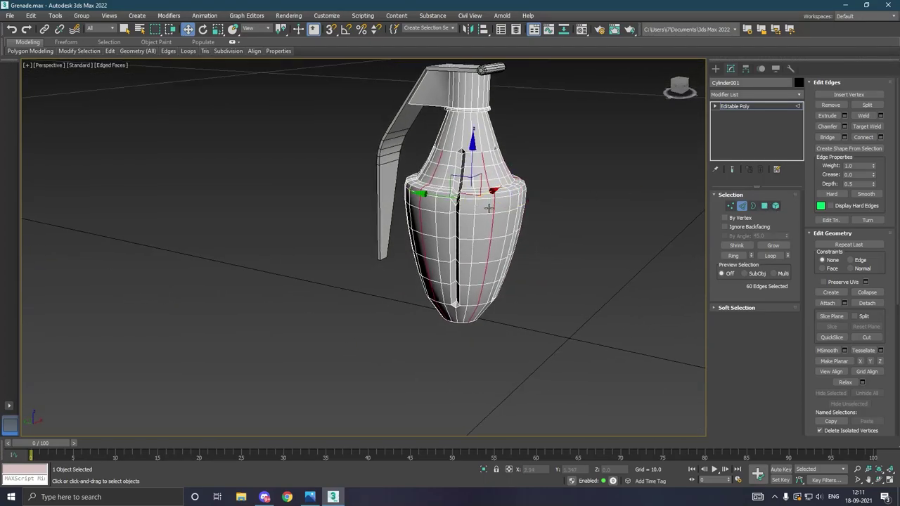
{"action": "scroll", "coordinate": [514, 207], "scroll_direction": "up", "scroll_amount": 2}
{"action": "middle_click_drag", "start_coordinate": [513, 208], "coordinate": [555, 211], "text": "alt"}
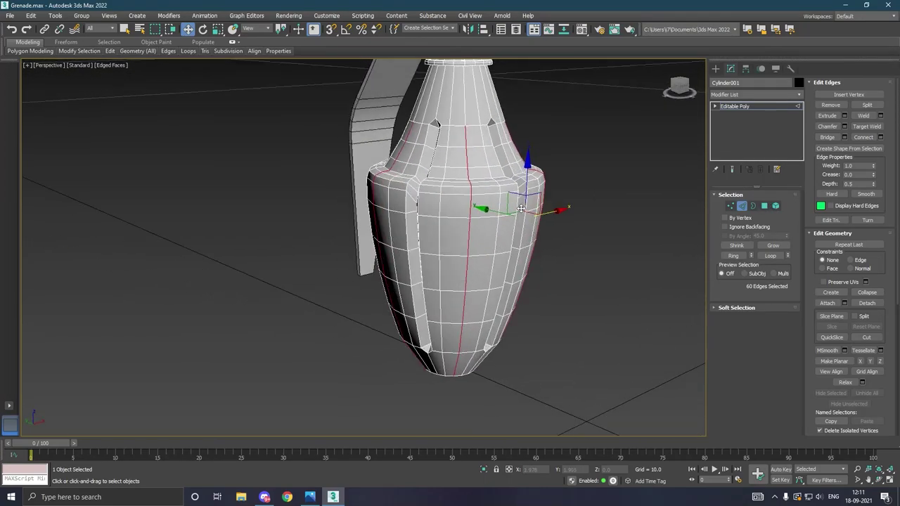
- Cancel a first extrude attempt, then deselect the base edge segments in front view
{"action": "left_click", "coordinate": [844, 115]}
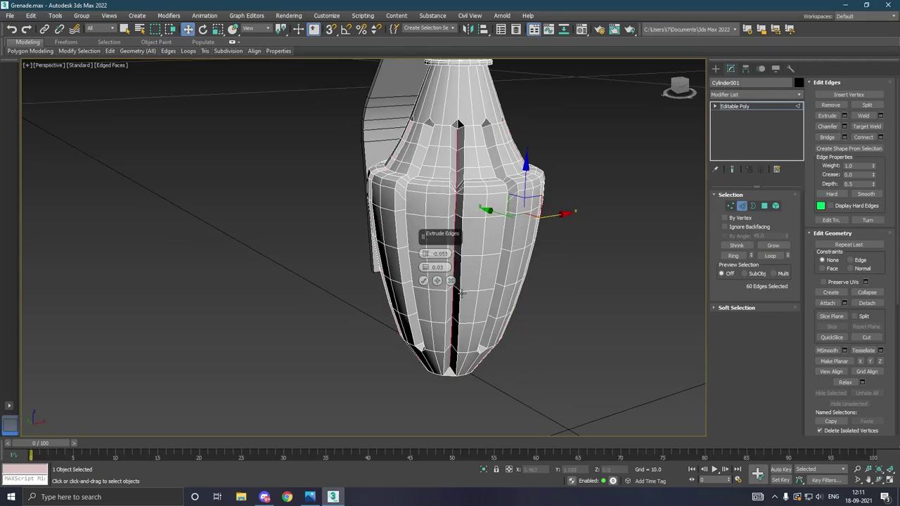
{"action": "left_click", "coordinate": [450, 281]}
{"action": "key", "text": "f"}
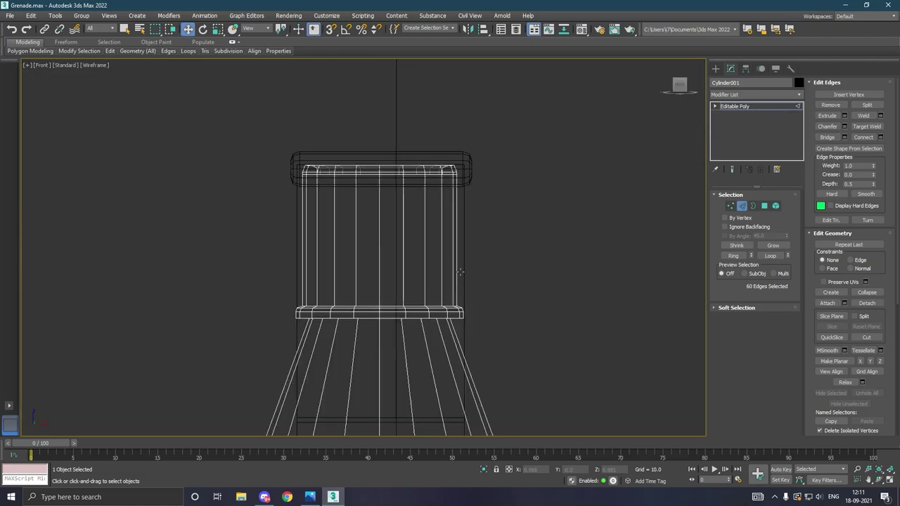
{"action": "scroll", "coordinate": [464, 268], "scroll_direction": "down", "scroll_amount": 3}
{"action": "scroll", "coordinate": [479, 238], "scroll_direction": "down", "scroll_amount": 3}
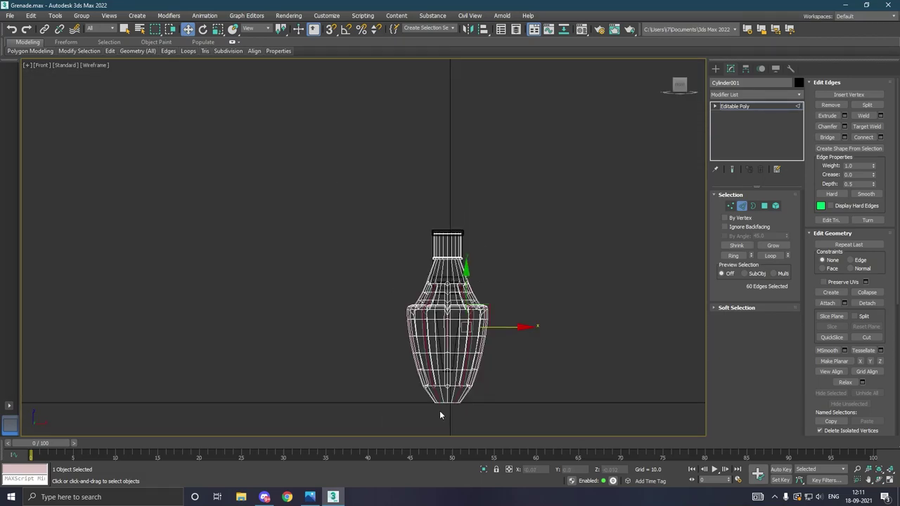
{"action": "scroll", "coordinate": [450, 414], "scroll_direction": "up", "scroll_amount": 2}
{"action": "scroll", "coordinate": [450, 414], "scroll_direction": "up", "scroll_amount": 2}
{"action": "scroll", "coordinate": [477, 347], "scroll_direction": "up", "scroll_amount": 1}
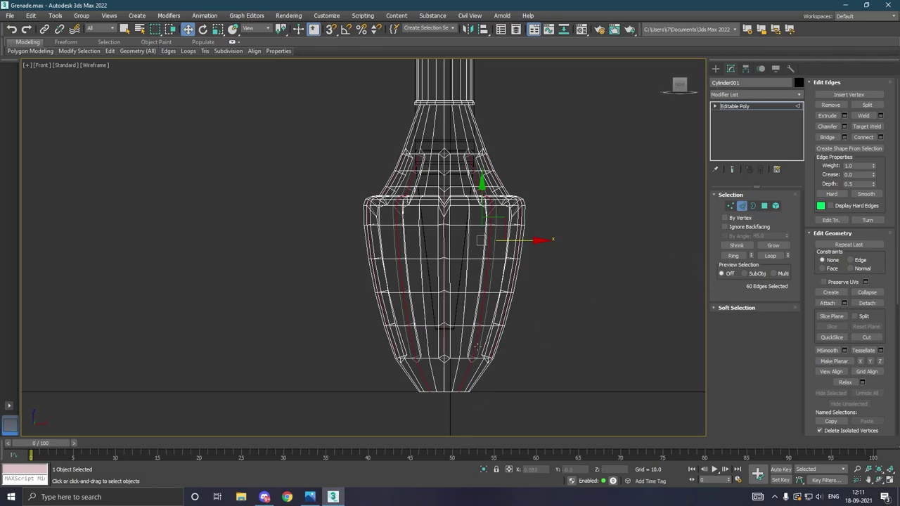
{"action": "left_click_drag", "start_coordinate": [388, 408], "coordinate": [543, 375], "text": "alt"}
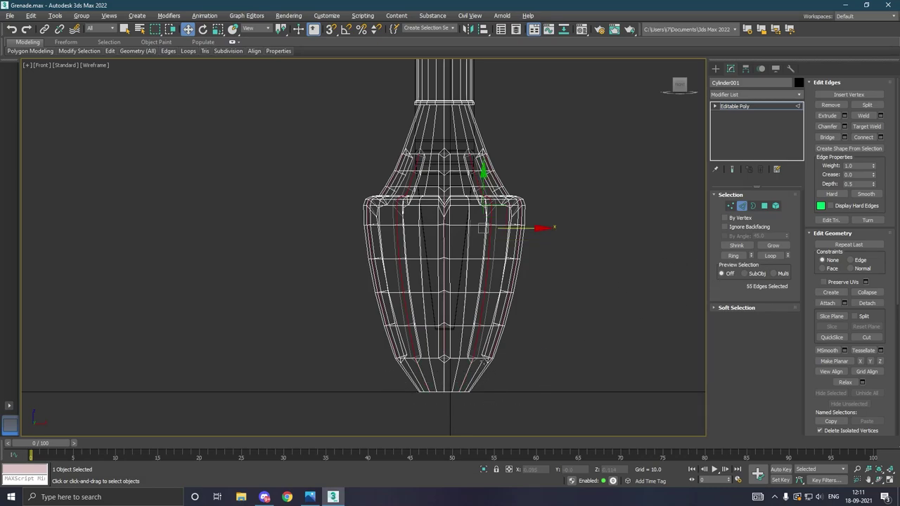
{"action": "key", "text": "p"}
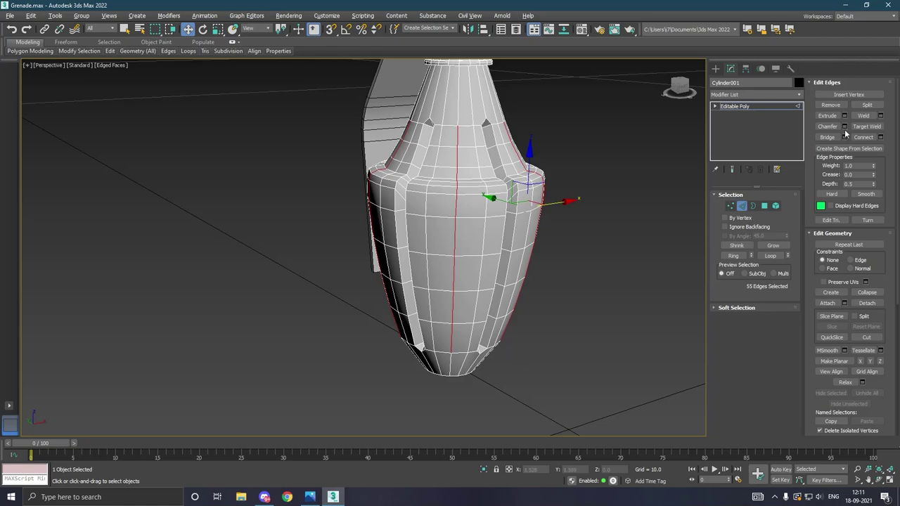
- Extrude the selected edges inward as grooves with height -0.053 and width 0.03
{"action": "left_click", "coordinate": [844, 116]}
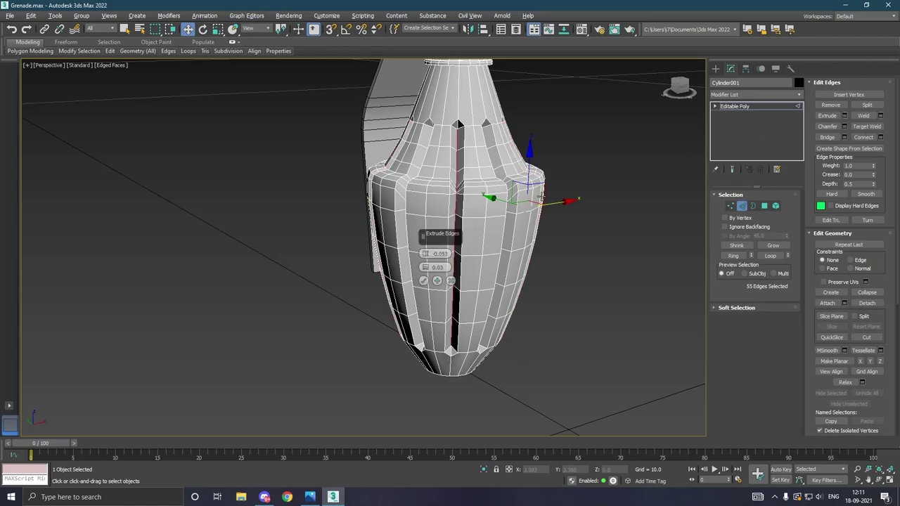
{"action": "middle_click_drag", "start_coordinate": [541, 238], "coordinate": [577, 231], "text": "alt"}
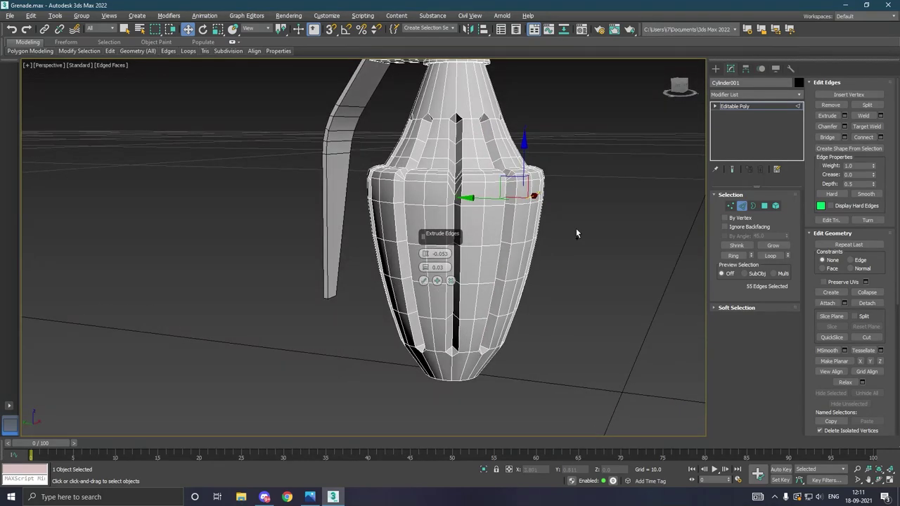
{"action": "left_click", "coordinate": [423, 280]}
{"action": "middle_click_drag", "start_coordinate": [517, 280], "coordinate": [449, 314]}
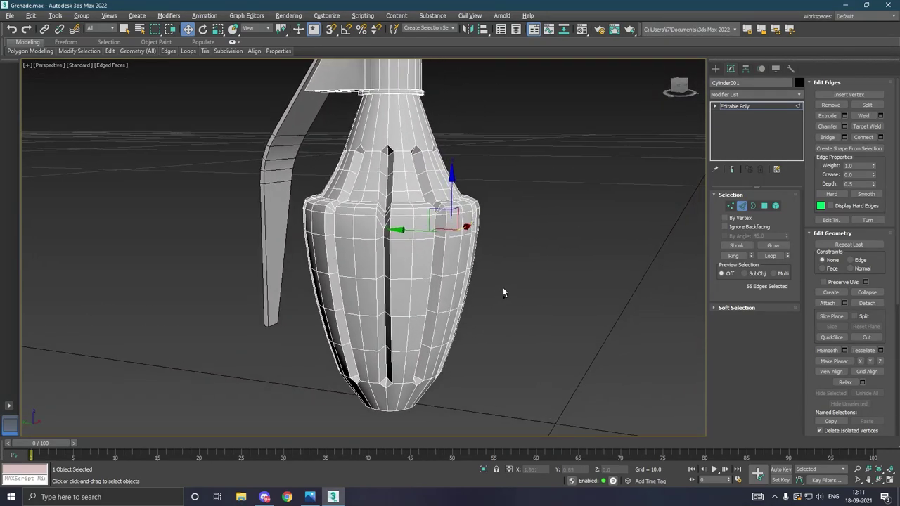
{"action": "middle_click_drag", "start_coordinate": [503, 292], "coordinate": [464, 307], "text": "alt"}
- Select the two adjacent faces beside the groove in Polygon mode
{"action": "left_click", "coordinate": [765, 207]}
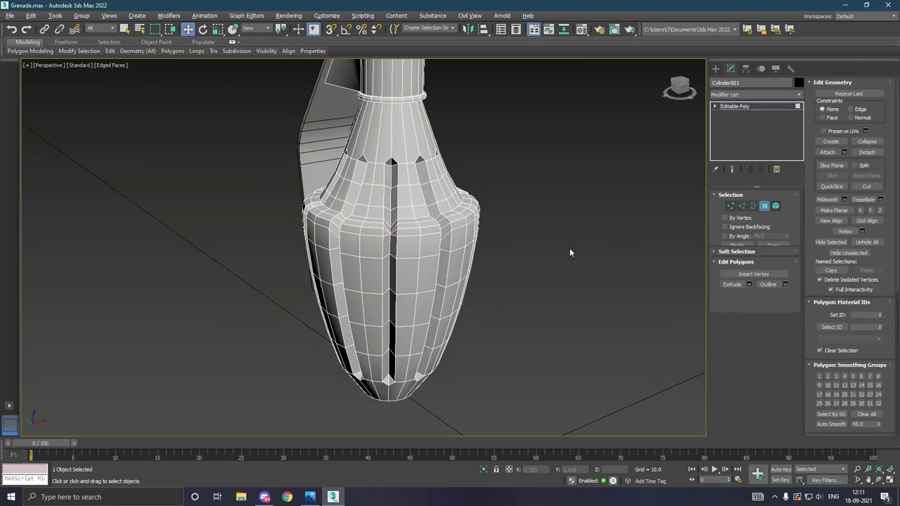
{"action": "left_click", "coordinate": [406, 282]}
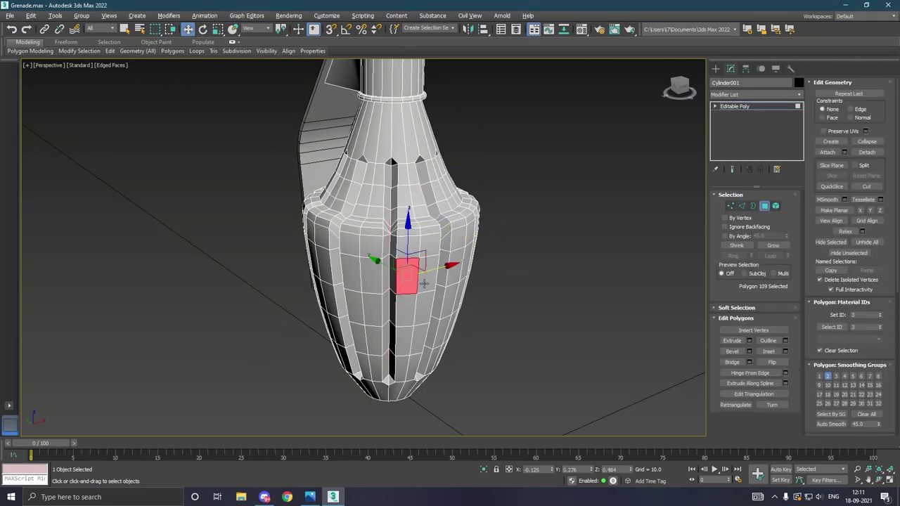
{"action": "left_click", "coordinate": [425, 284], "text": "ctrl"}
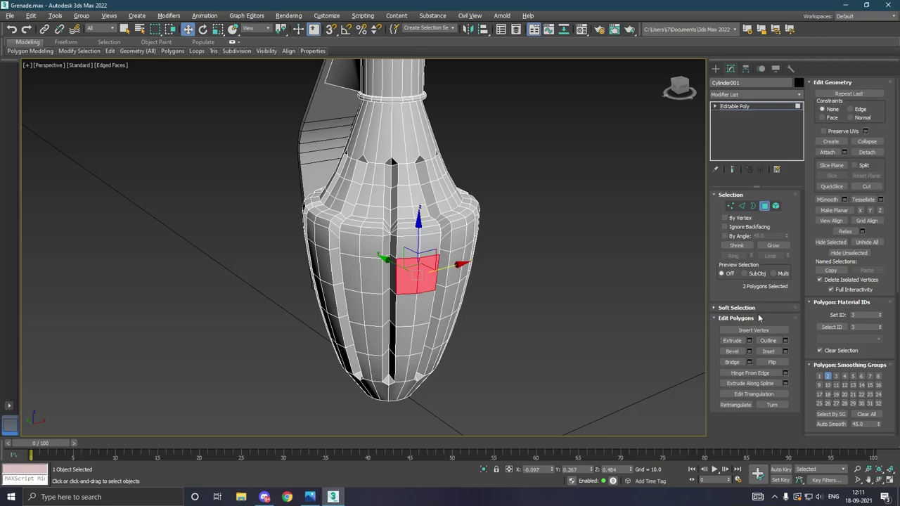
- Set the bevel on the two faces to height 0.05 and outline -0.032
{"action": "left_click", "coordinate": [749, 353]}
{"action": "mouse_move", "coordinate": [425, 268]}
{"action": "left_mouse_down"}
{"action": "mouse_move", "coordinate": [425, 275]}
{"action": "mouse_move", "coordinate": [526, 261]}
{"action": "left_mouse_up"}
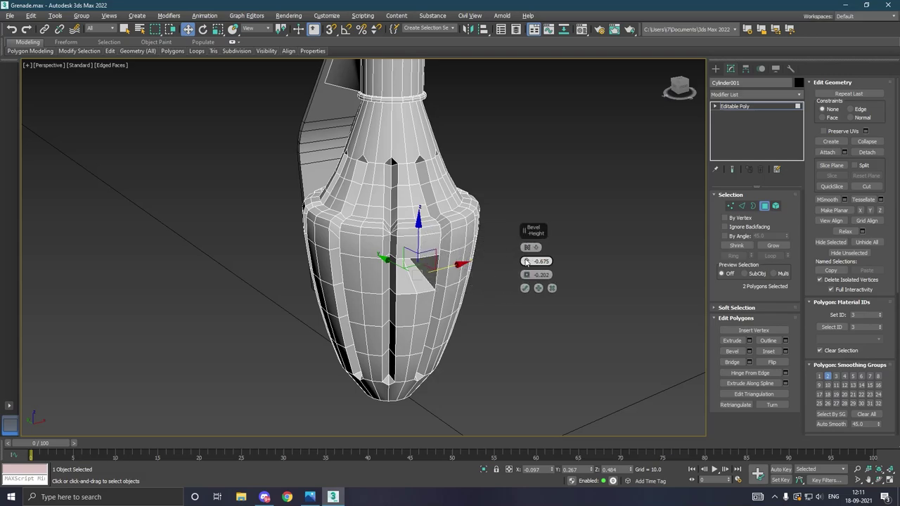
{"action": "mouse_move", "coordinate": [526, 262]}
{"action": "left_mouse_down"}
{"action": "mouse_move", "coordinate": [529, 278]}
{"action": "mouse_move", "coordinate": [528, 265]}
{"action": "left_mouse_up"}
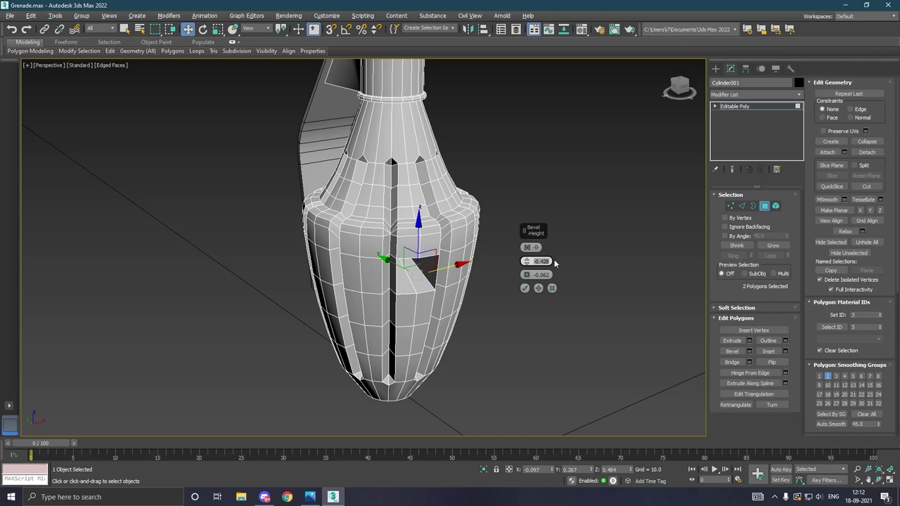
{"action": "type", "text": "0"}
{"action": "key", "text": "Return"}
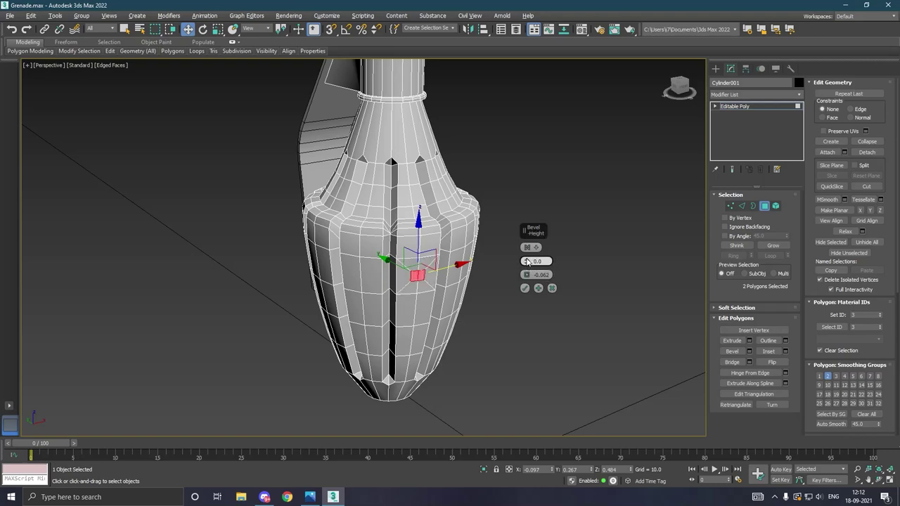
{"action": "left_click", "coordinate": [527, 261]}
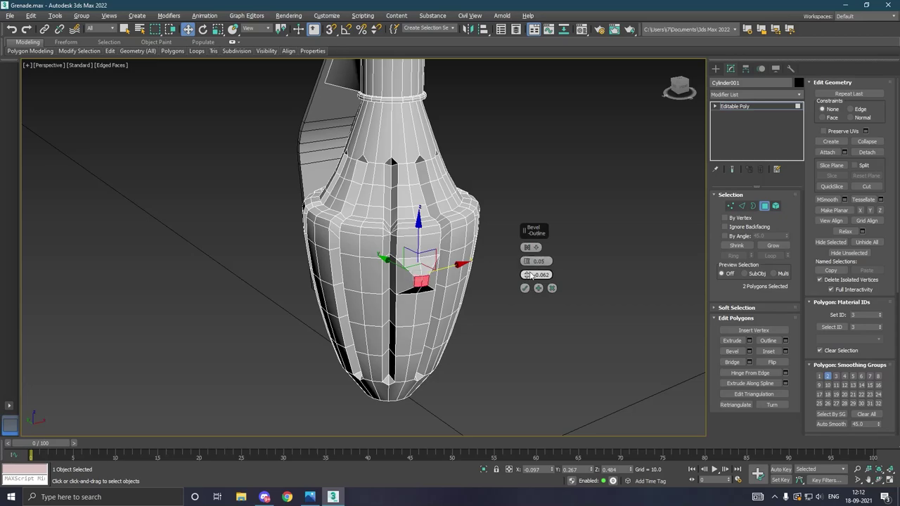
{"action": "left_click", "coordinate": [527, 274]}
{"action": "left_click", "coordinate": [528, 273]}
{"action": "left_click", "coordinate": [528, 274]}
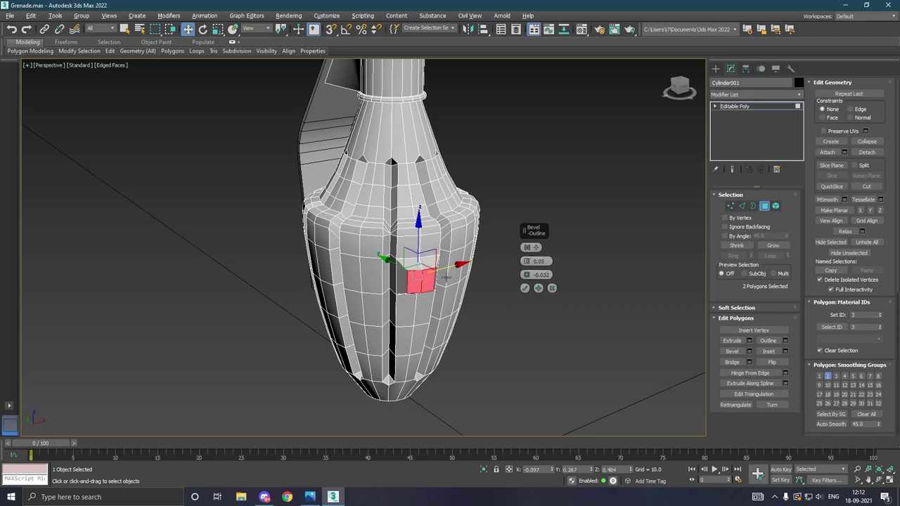
- Inspect the raised block from the side and apply the bevel
{"action": "middle_click_drag", "start_coordinate": [446, 278], "coordinate": [498, 270], "text": "alt"}
{"action": "scroll", "coordinate": [425, 278], "scroll_direction": "up", "scroll_amount": 2}
{"action": "scroll", "coordinate": [422, 277], "scroll_direction": "up", "scroll_amount": 3}
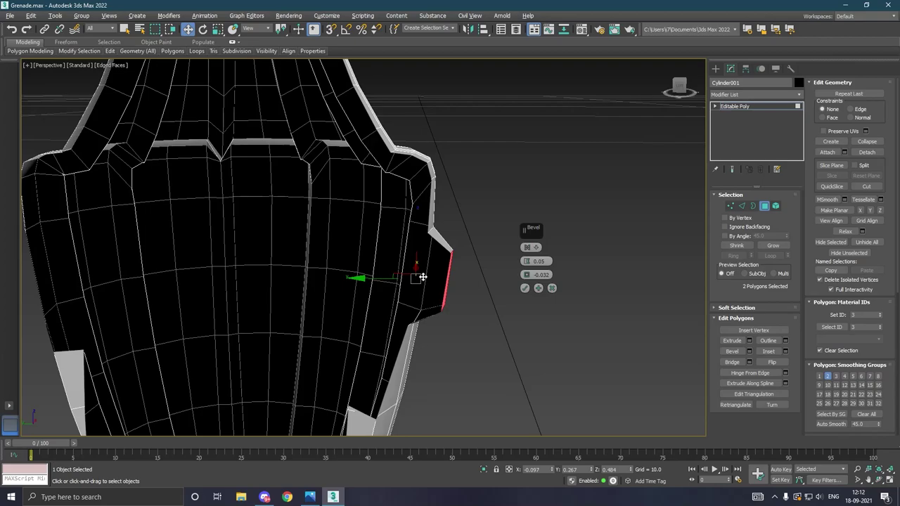
{"action": "scroll", "coordinate": [422, 277], "scroll_direction": "down", "scroll_amount": 3}
{"action": "left_click", "coordinate": [525, 288]}
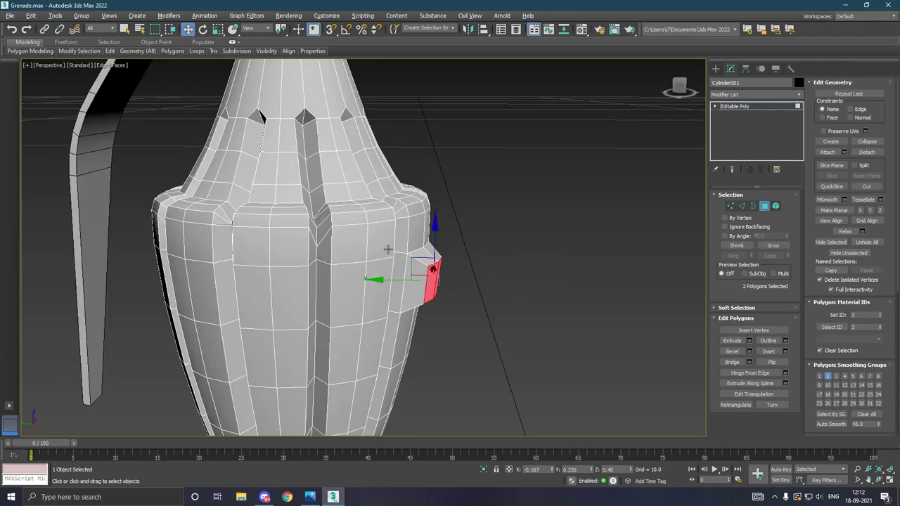
{"action": "scroll", "coordinate": [430, 286], "scroll_direction": "down", "scroll_amount": 3}
{"action": "middle_click_drag", "start_coordinate": [431, 287], "coordinate": [386, 285], "text": "alt"}
- Bevel the face pair below the first block and the next pair down with 0.05 / -0.032
{"action": "left_click", "coordinate": [402, 319]}
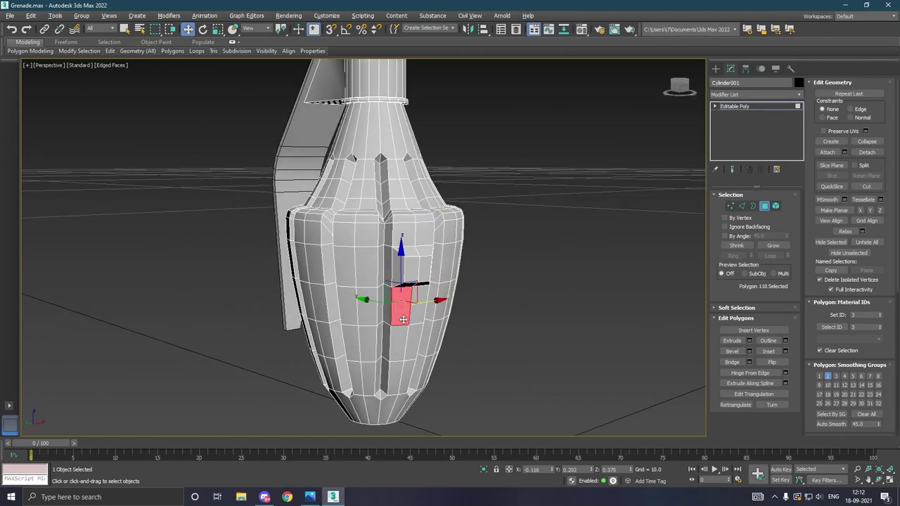
{"action": "left_click", "coordinate": [420, 318], "text": "ctrl"}
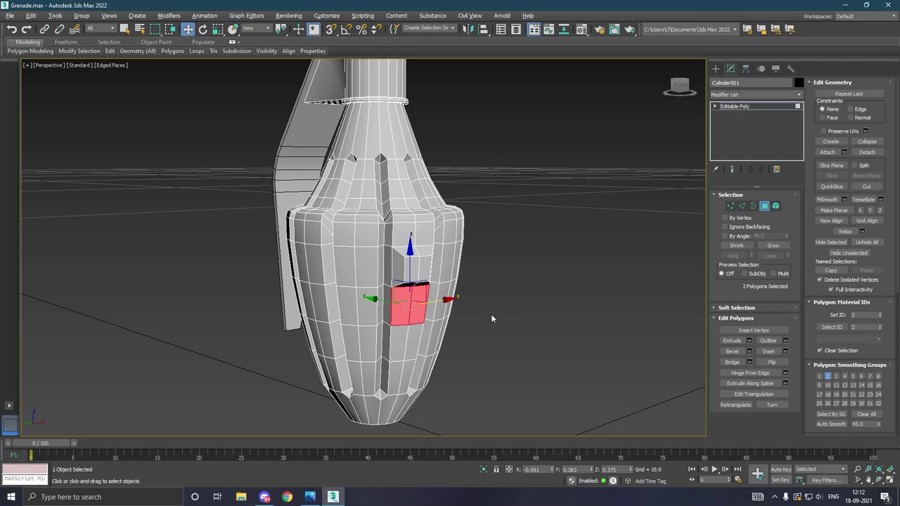
{"action": "left_click", "coordinate": [749, 351]}
{"action": "left_click", "coordinate": [525, 288]}
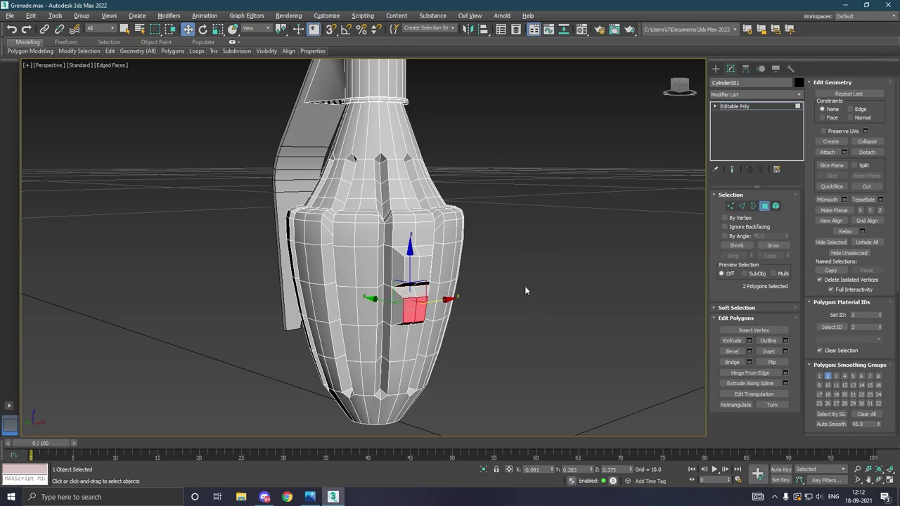
{"action": "mouse_move", "coordinate": [524, 292]}
{"action": "middle_mouse_down", "text": "alt"}
{"action": "mouse_move", "coordinate": [479, 311]}
{"action": "mouse_move", "coordinate": [549, 306]}
{"action": "middle_mouse_up", "text": "alt"}
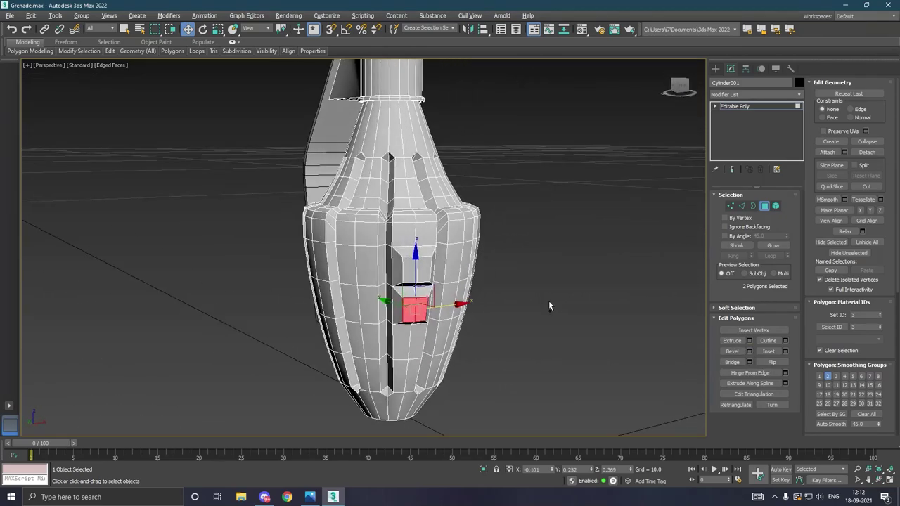
{"action": "left_click_drag", "start_coordinate": [415, 309], "coordinate": [410, 341]}
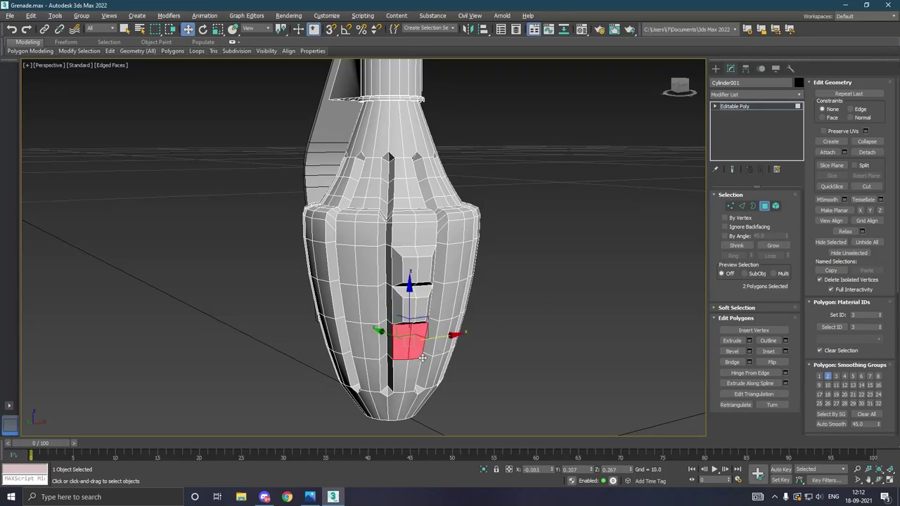
{"action": "left_click", "coordinate": [749, 353]}
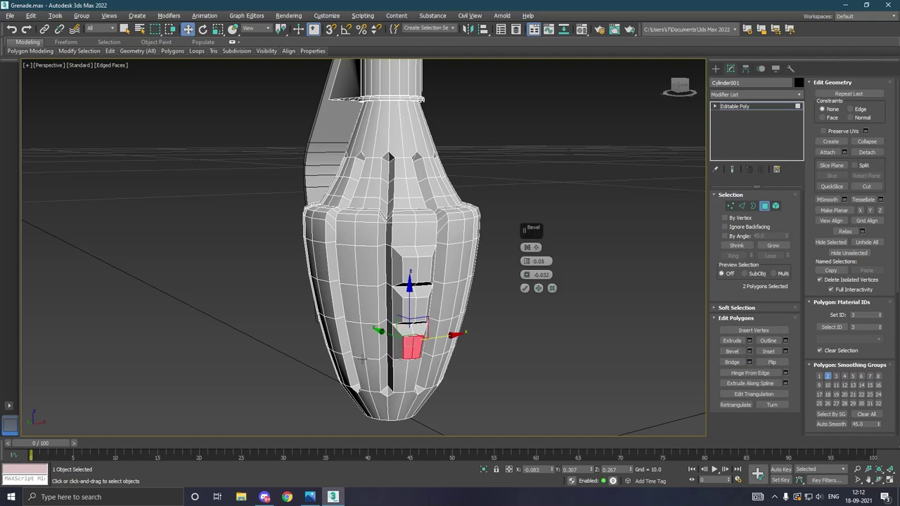
{"action": "left_click", "coordinate": [525, 289]}
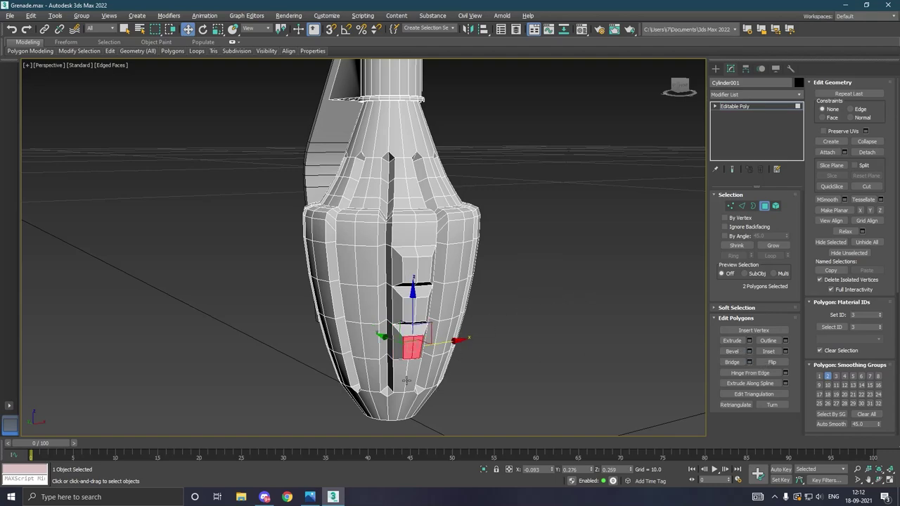
- Bevel two more face pairs lower along the grooves with the same settings
{"action": "left_click", "coordinate": [406, 380]}
{"action": "left_click", "coordinate": [414, 381], "text": "ctrl"}
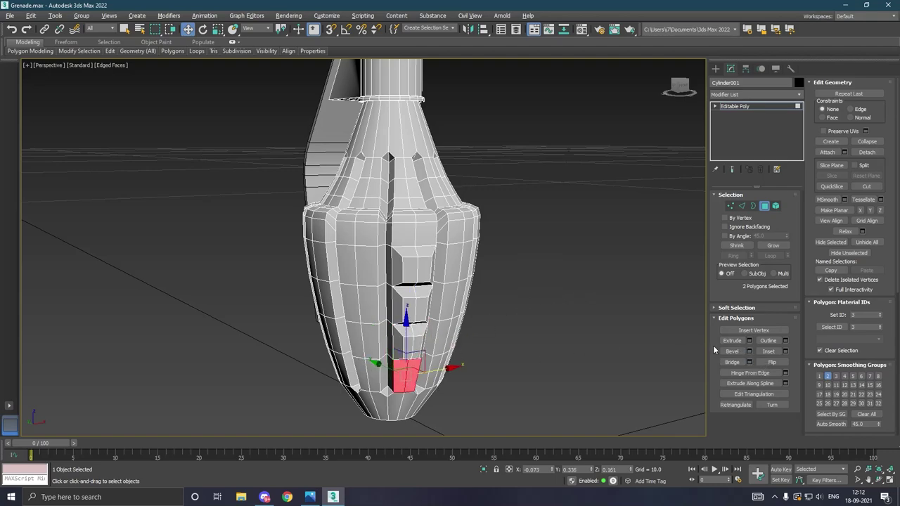
{"action": "left_click", "coordinate": [749, 353]}
{"action": "left_click", "coordinate": [525, 288]}
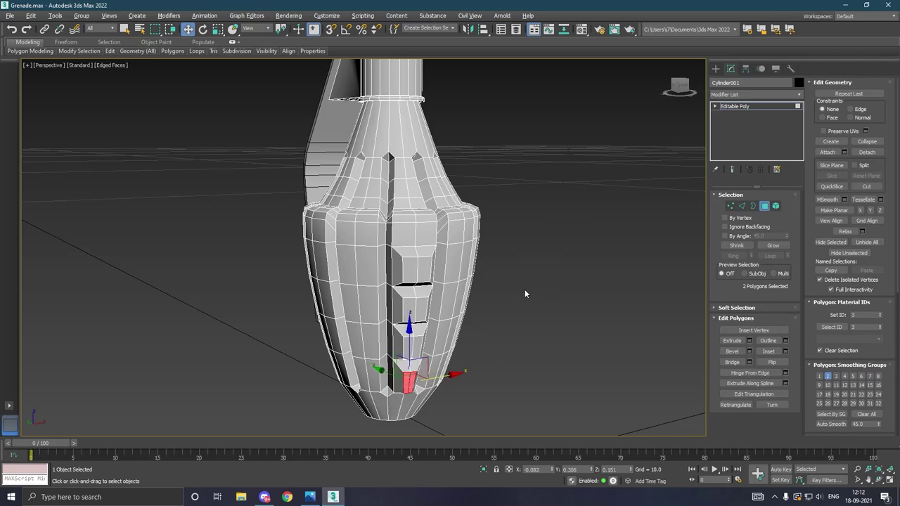
{"action": "mouse_move", "coordinate": [525, 289]}
{"action": "middle_mouse_down", "text": "alt"}
{"action": "mouse_move", "coordinate": [540, 304]}
{"action": "mouse_move", "coordinate": [497, 315]}
{"action": "middle_mouse_up", "text": "alt"}
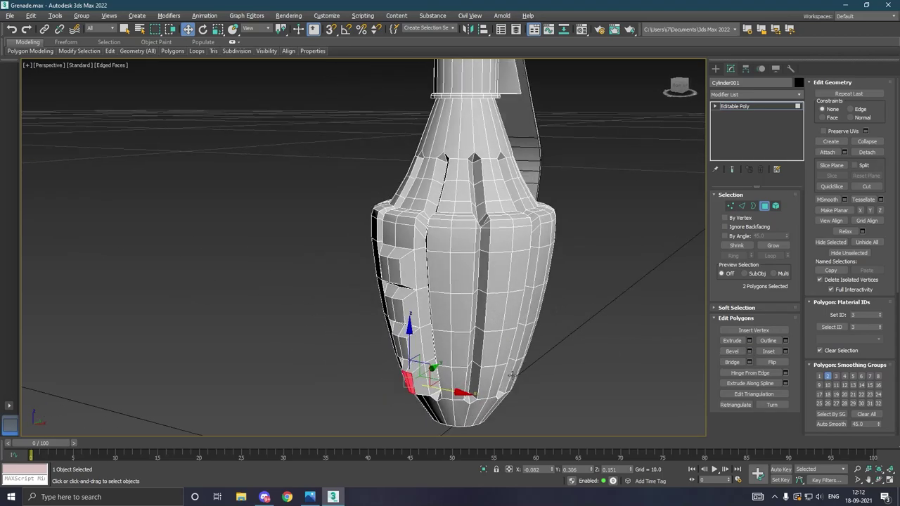
{"action": "mouse_move", "coordinate": [513, 376]}
{"action": "middle_mouse_down", "text": "alt"}
{"action": "mouse_move", "coordinate": [448, 387]}
{"action": "mouse_move", "coordinate": [485, 388]}
{"action": "middle_mouse_up", "text": "alt"}
{"action": "left_click", "coordinate": [750, 351]}
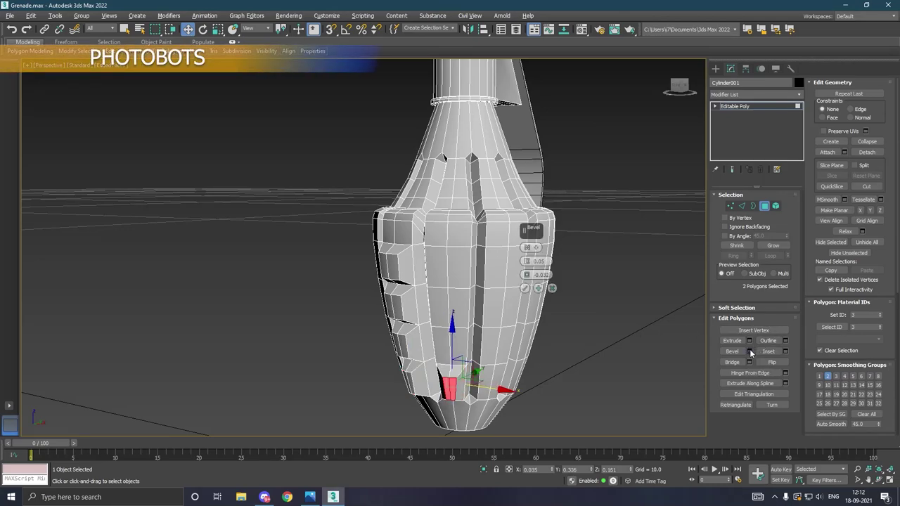
{"action": "left_click", "coordinate": [525, 288]}
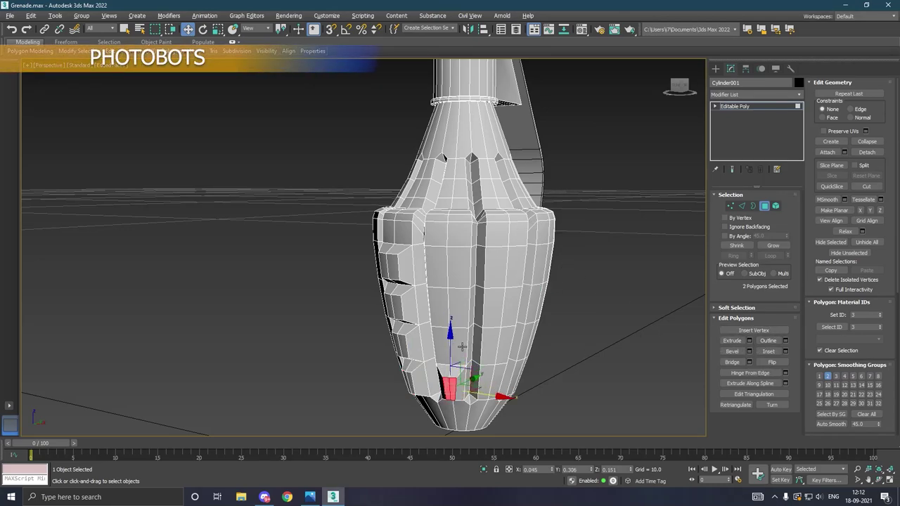
- Bevel a face pair beside another groove and select the next pair above it
{"action": "left_click", "coordinate": [463, 347]}
{"action": "left_click", "coordinate": [445, 346], "text": "ctrl"}
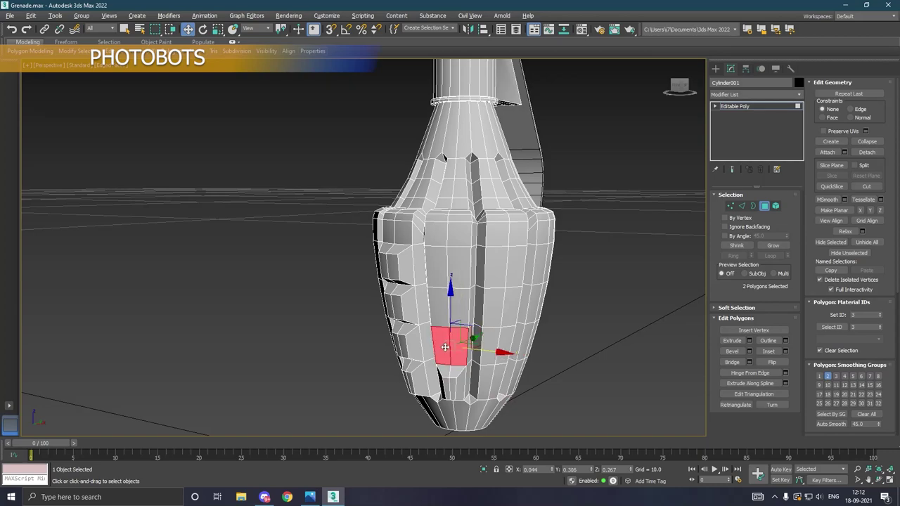
{"action": "left_click", "coordinate": [750, 350]}
{"action": "left_click", "coordinate": [525, 289]}
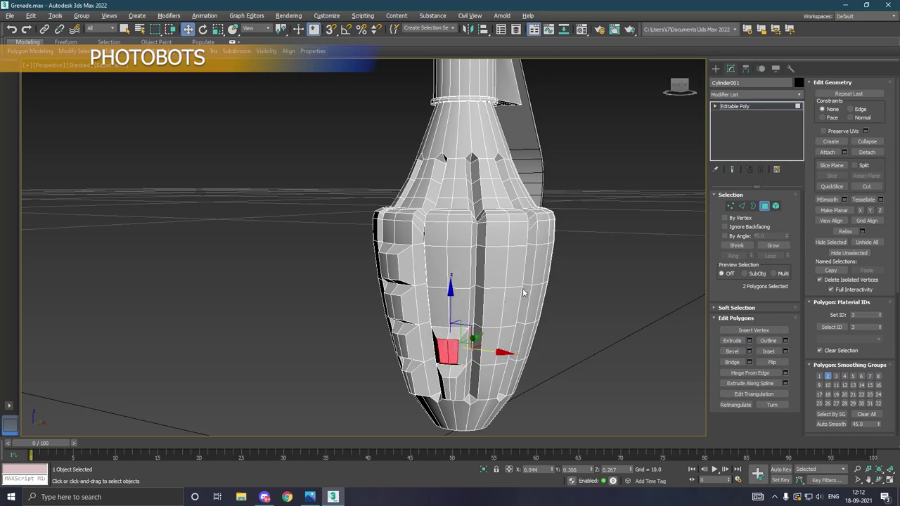
{"action": "left_click", "coordinate": [460, 316]}
{"action": "left_click", "coordinate": [447, 311], "text": "ctrl"}
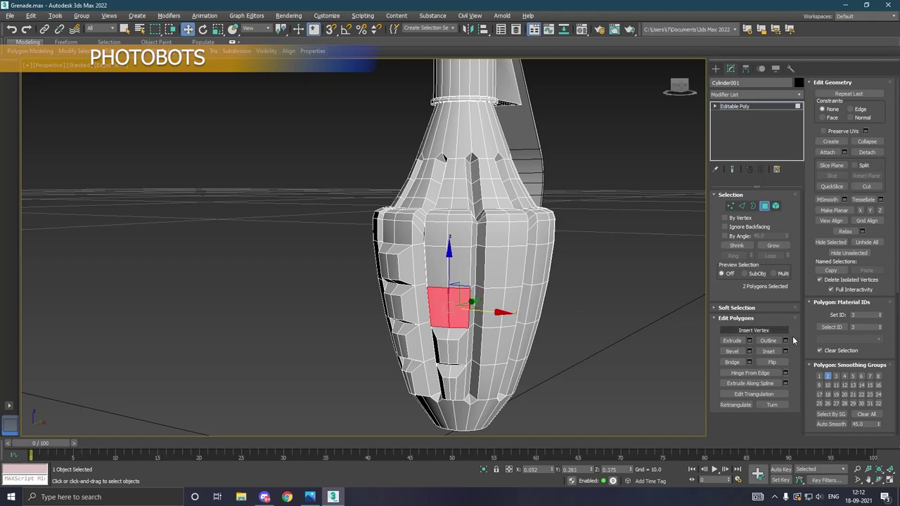